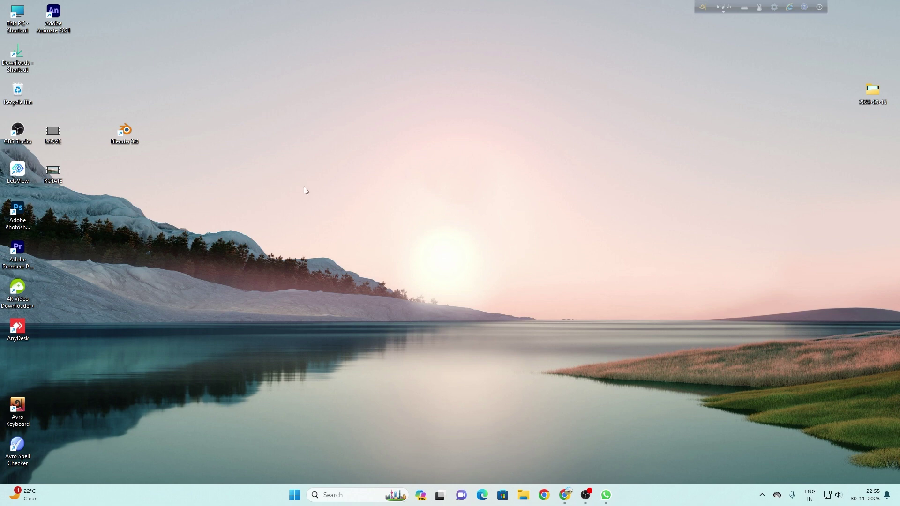
Launch Blender 3.6 from its desktop shortcut.
double_click(125, 131)
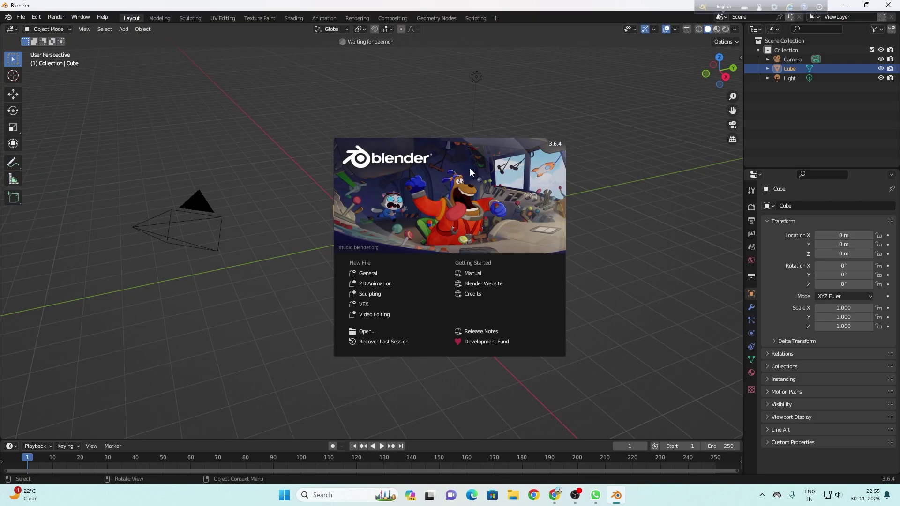
Close the Blender welcome splash screen.
click(598, 317)
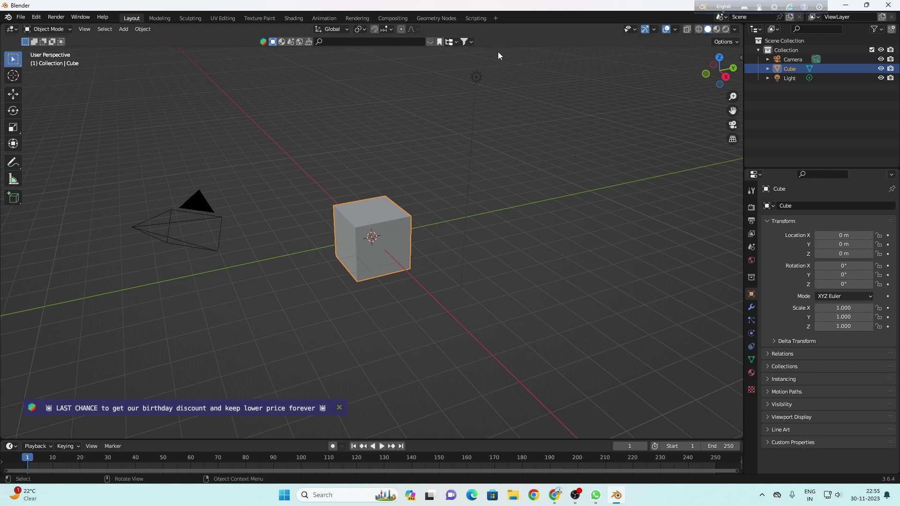
click(477, 77)
click(378, 236)
Select the camera and browse the Add > Mesh primitives such as Cube, Torus and Monkey.
click(180, 206)
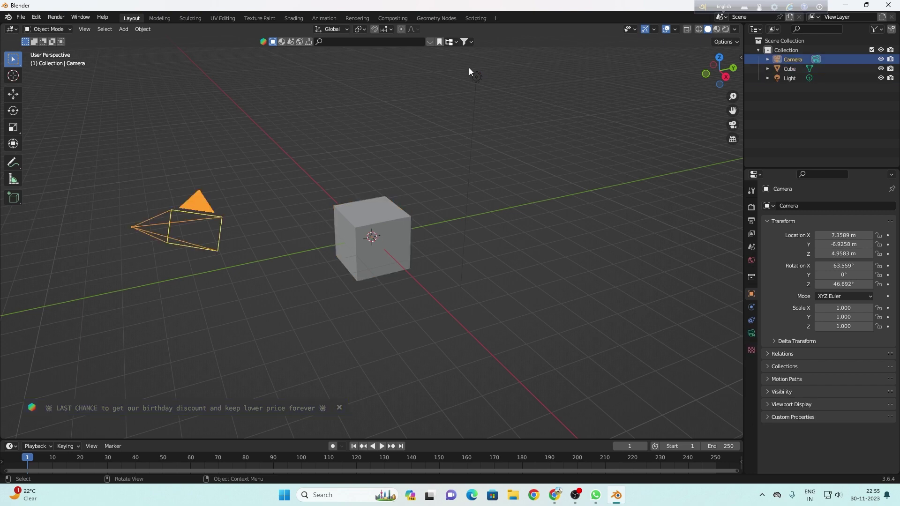
click(479, 81)
click(208, 208)
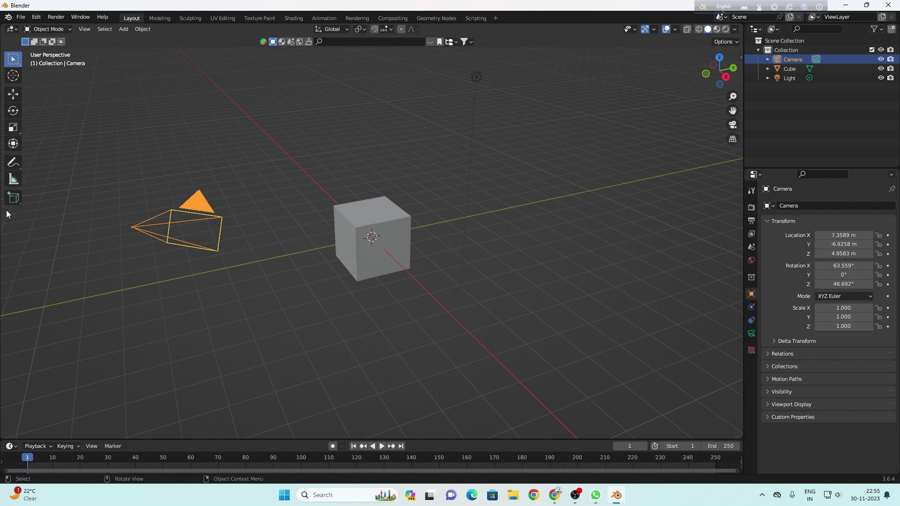
click(125, 29)
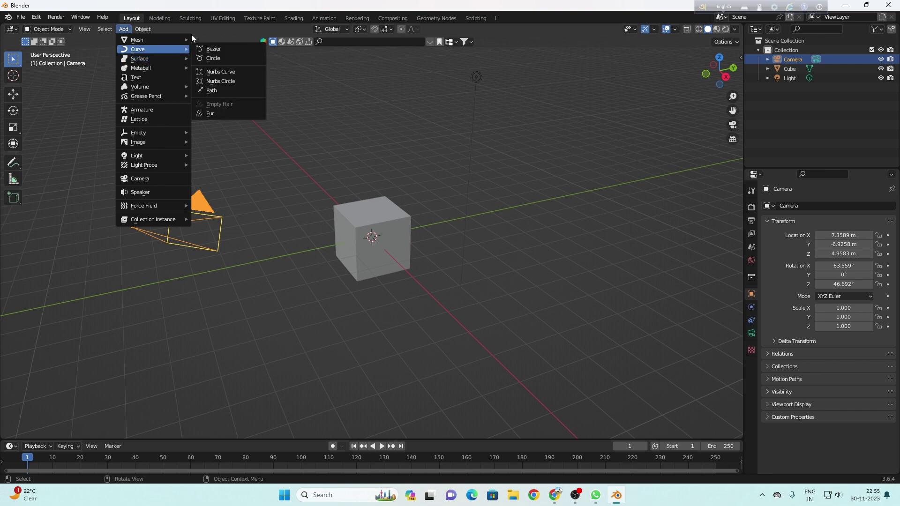
mouse_move(137, 40)
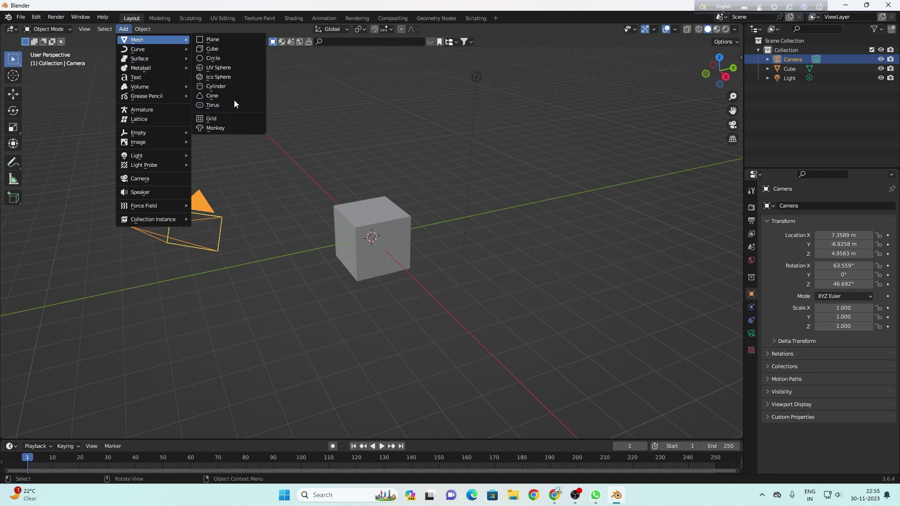
Add a cone and place it to the right of the cube.
click(220, 96)
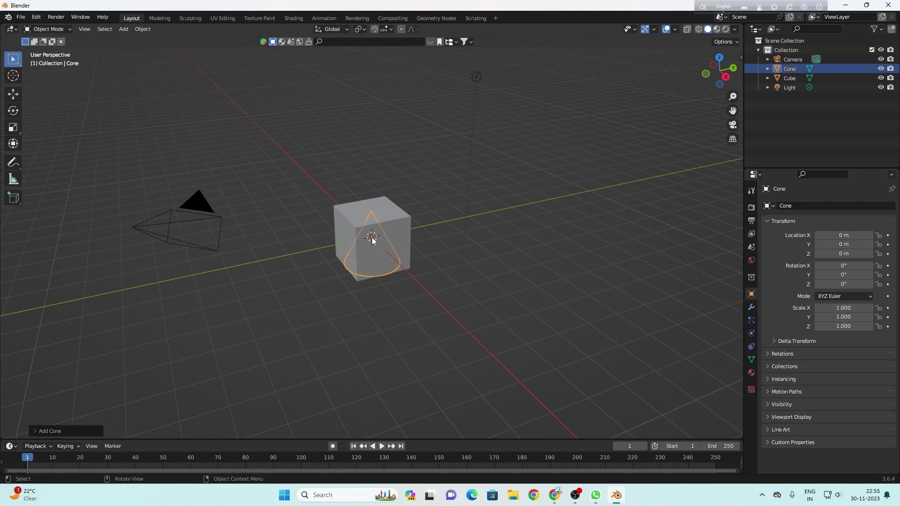
key(g)
click(550, 210)
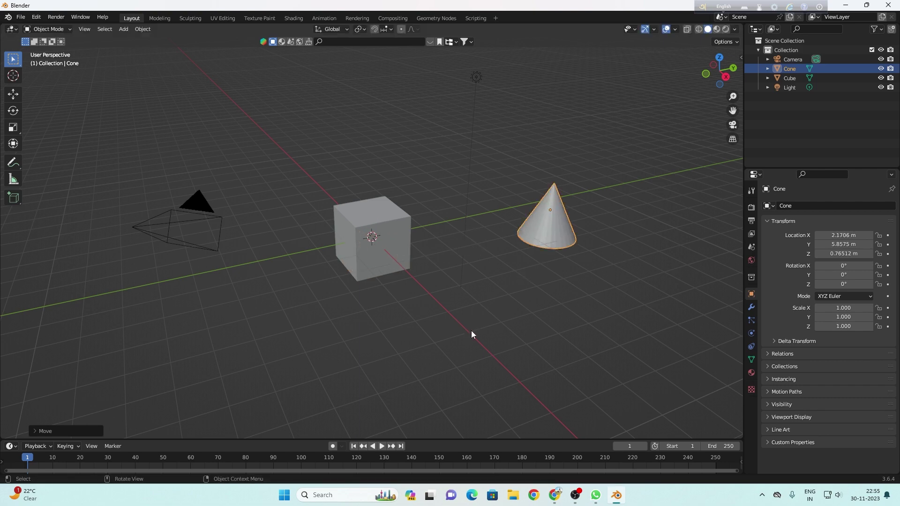
drag(720, 75, 724, 75)
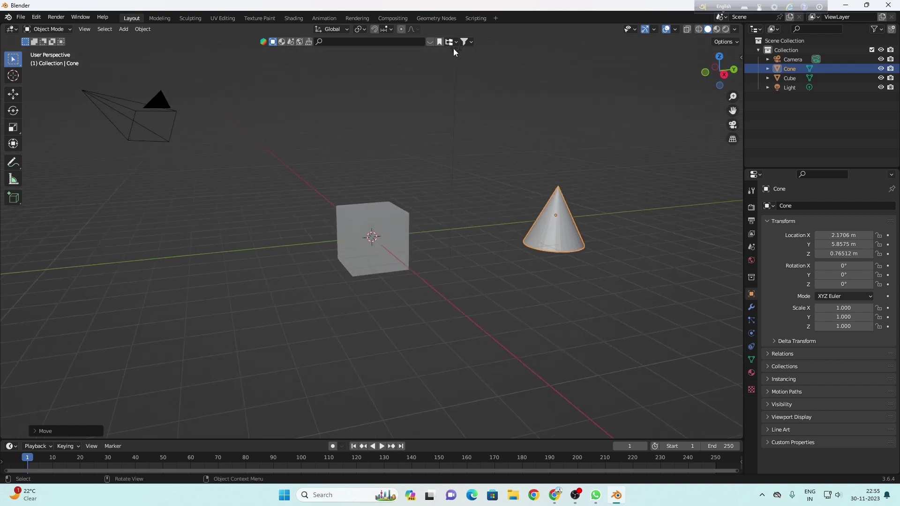
Move the light to a new spot and the camera lower and to the right.
click(454, 60)
key(g)
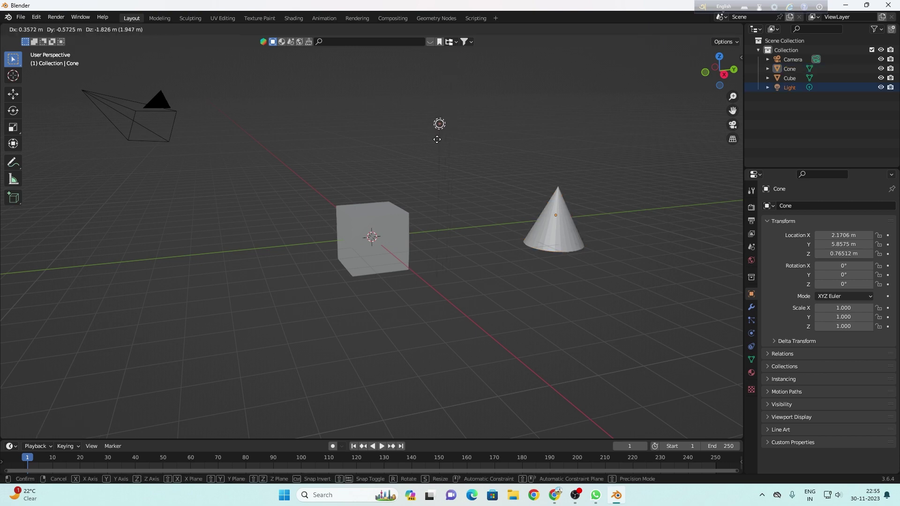
click(454, 136)
click(158, 106)
key(g)
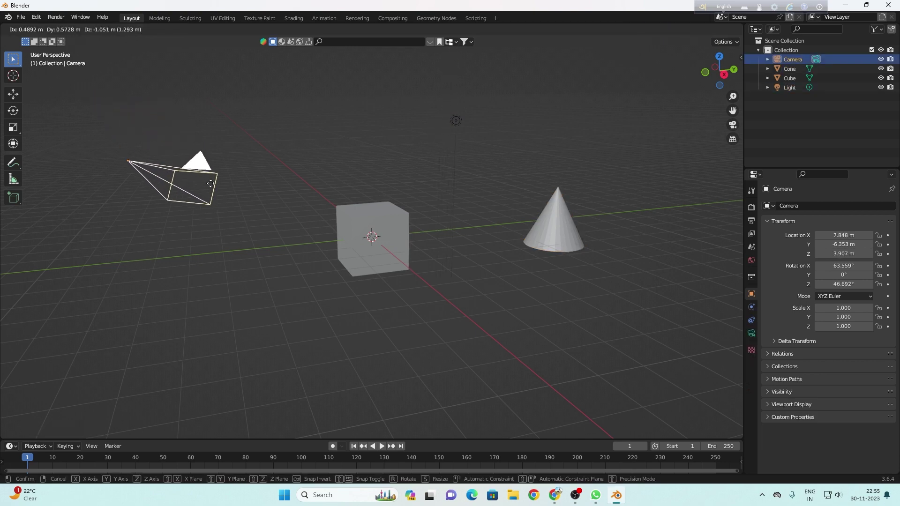
click(236, 216)
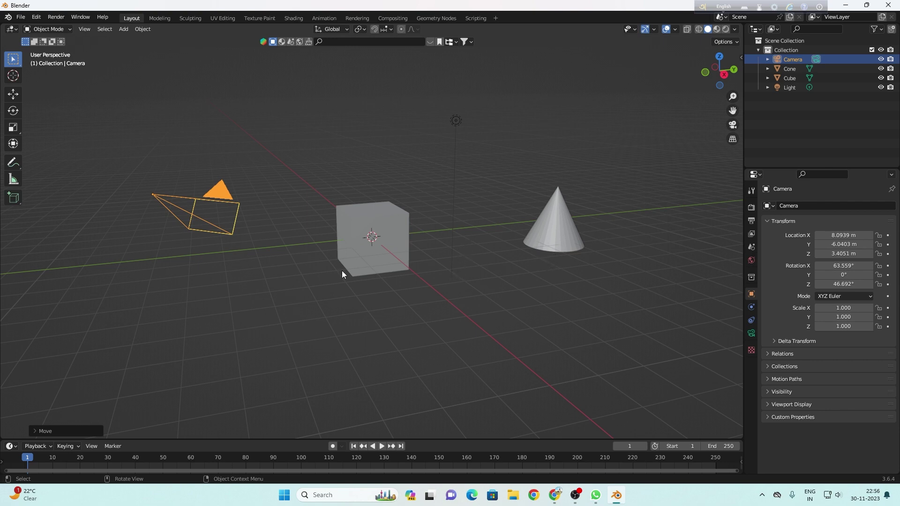
Shift the camera slightly left and re-angle it.
key(g)
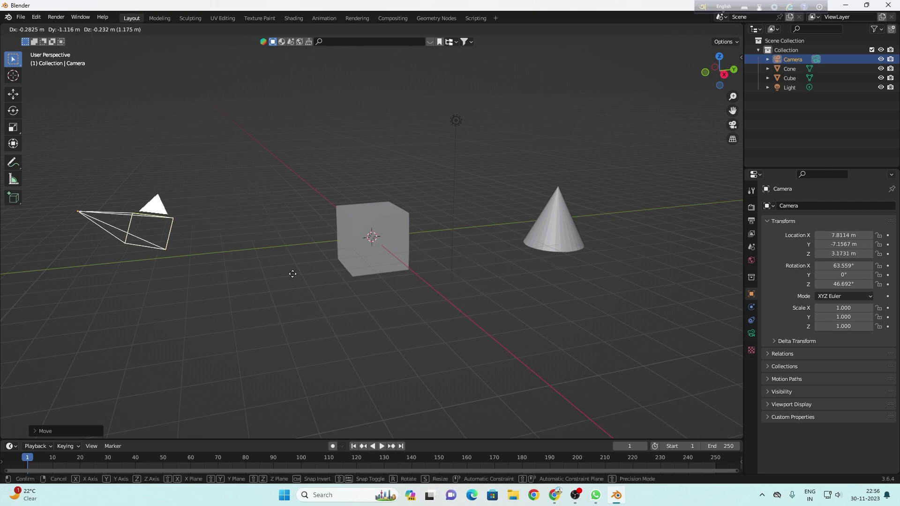
click(325, 255)
key(r)
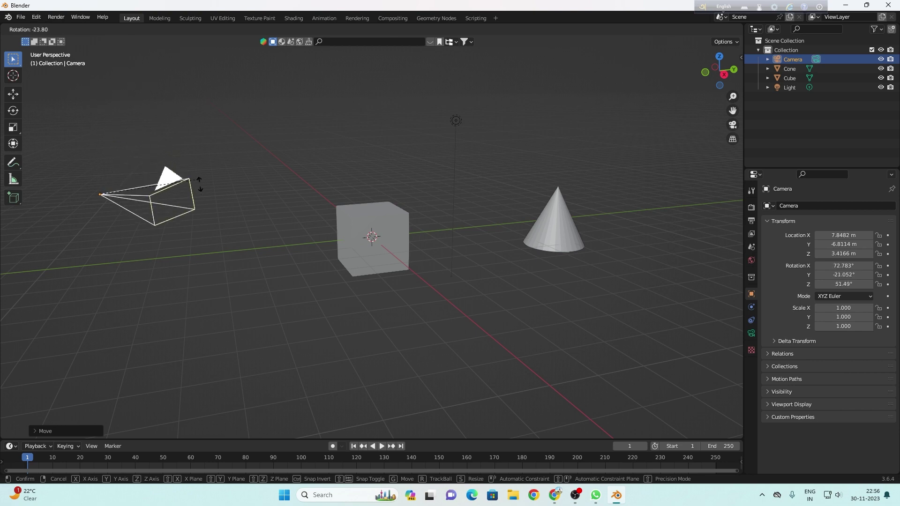
click(250, 230)
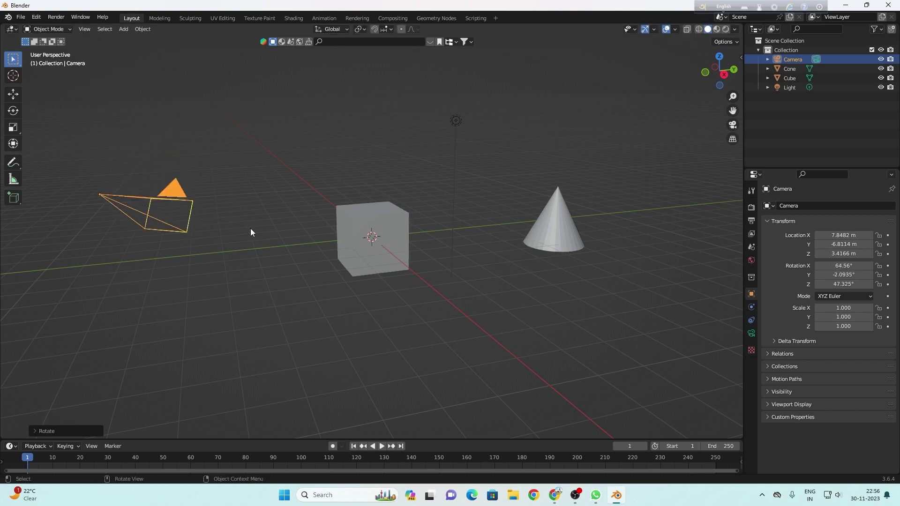
Rotate the cone so it settles nearly upright at X 365.82°.
click(401, 237)
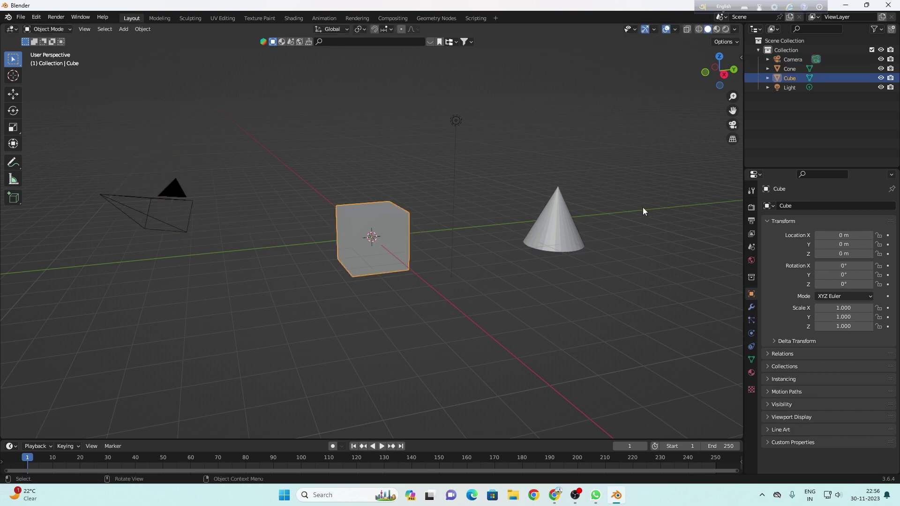
click(557, 222)
key(r)
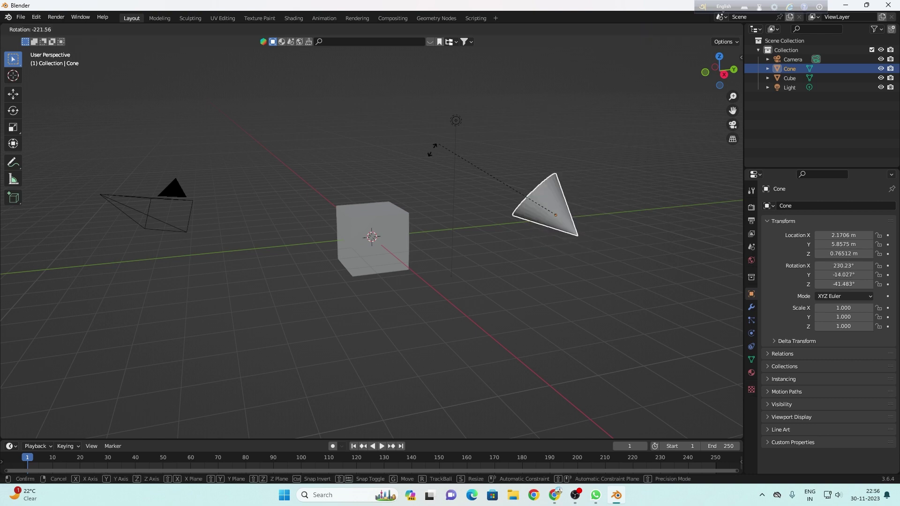
click(586, 285)
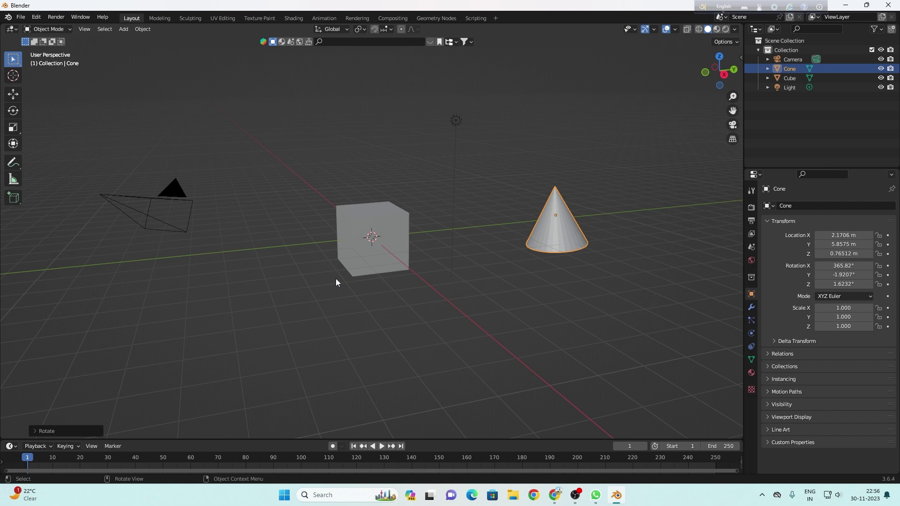
Scale the cone to 1.474 and cycle through the transform tools, ending on Scale.
key(s)
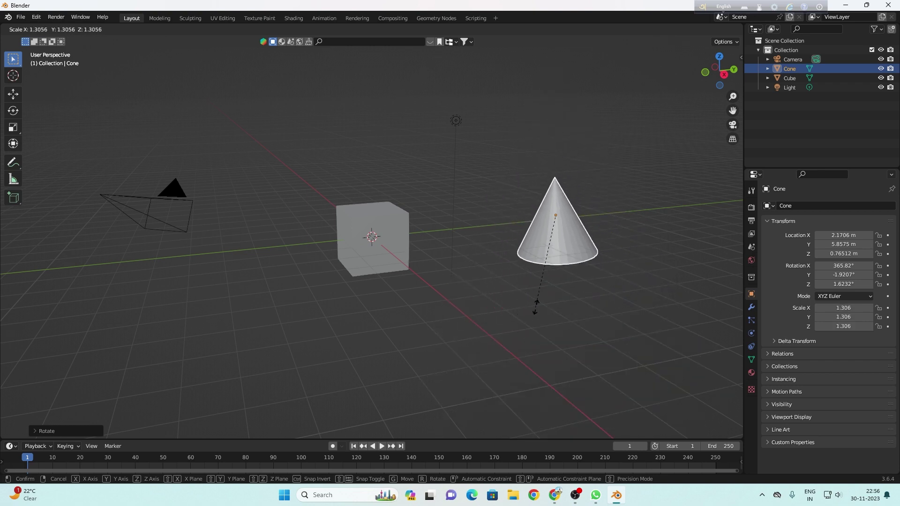
click(537, 320)
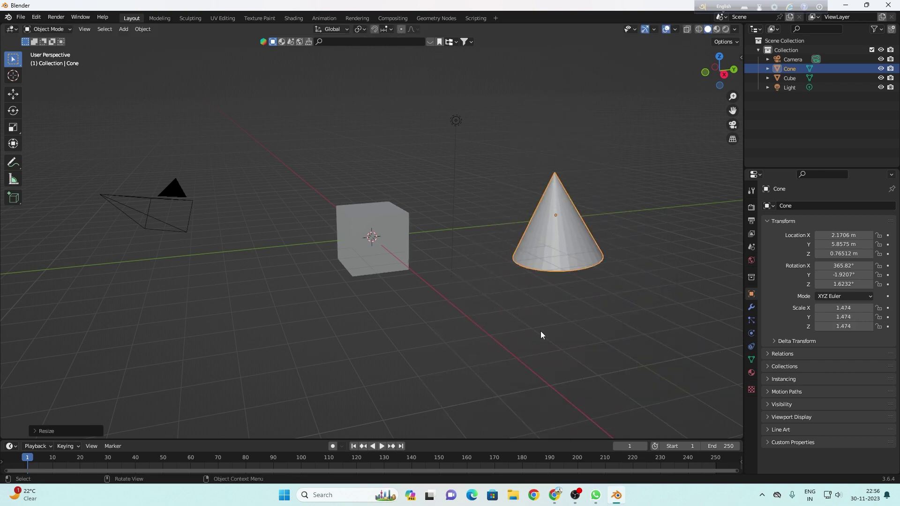
click(12, 134)
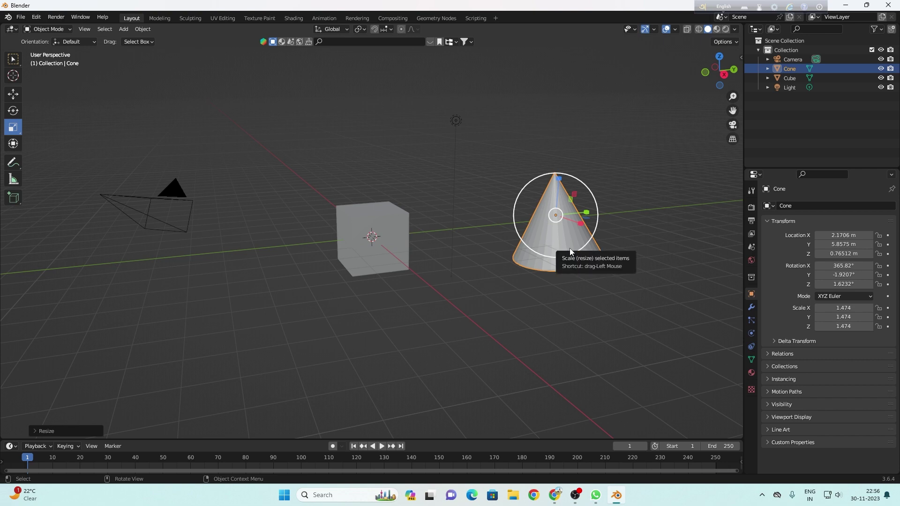
click(13, 113)
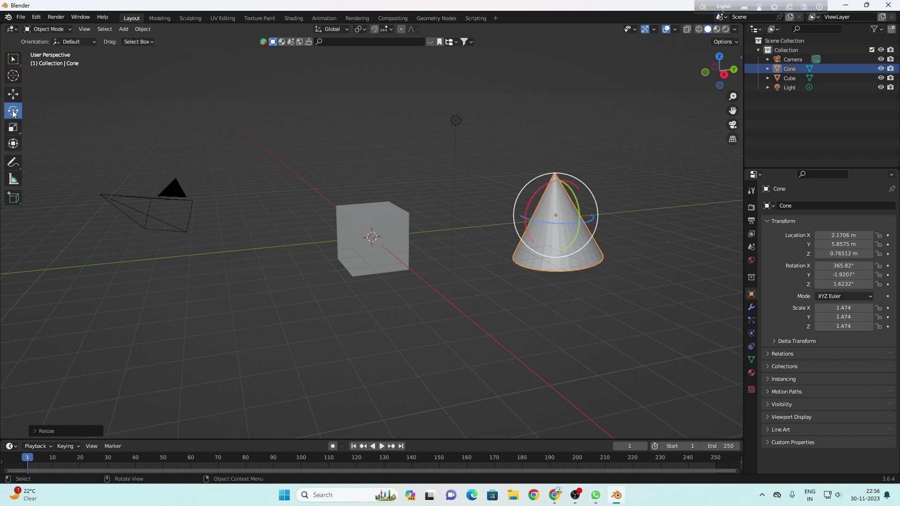
click(12, 95)
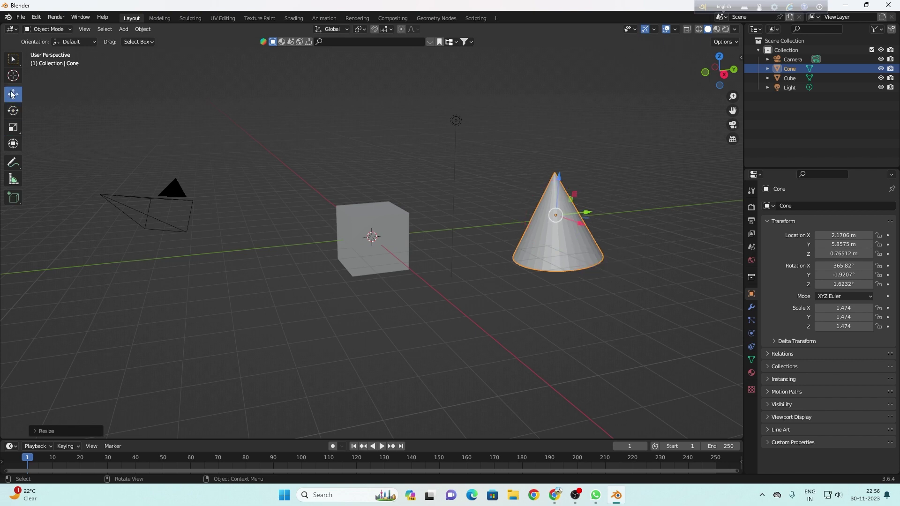
click(13, 60)
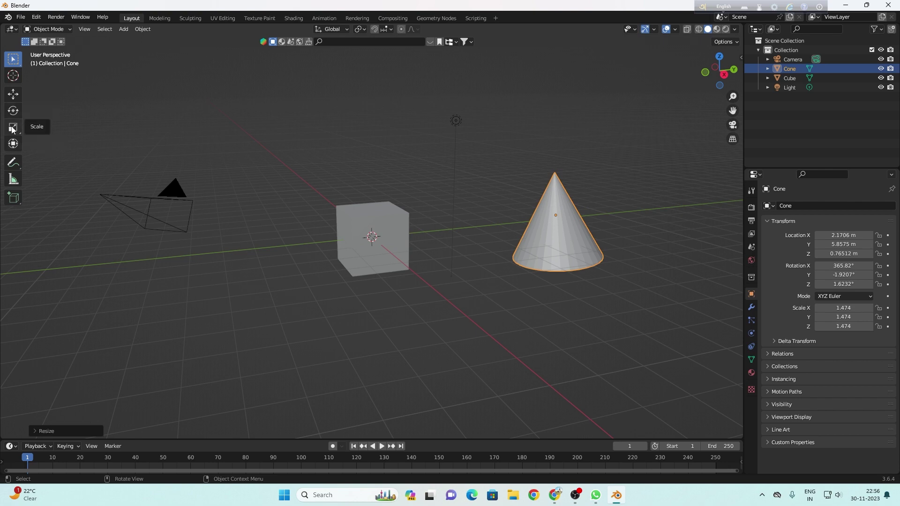
click(13, 129)
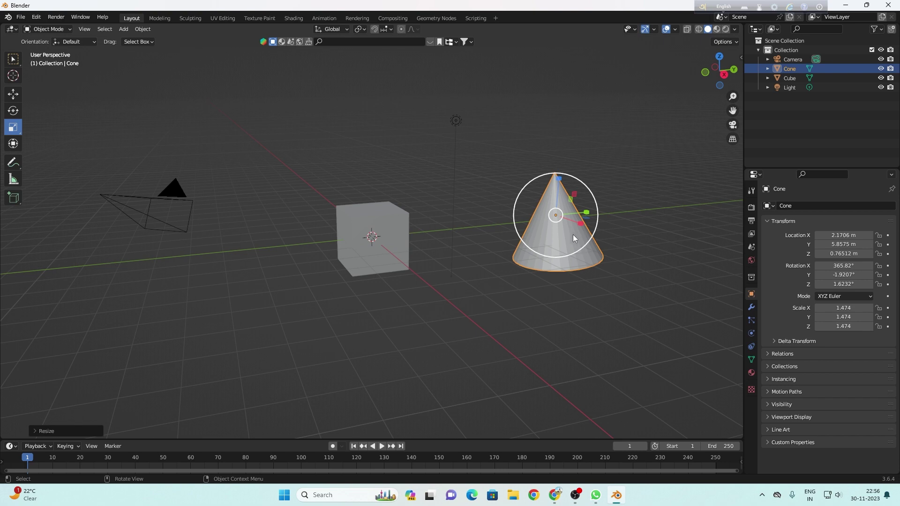
Undo the cone, camera and light edits back toward the starting scene.
key(ctrl+z)
key(ctrl+z)
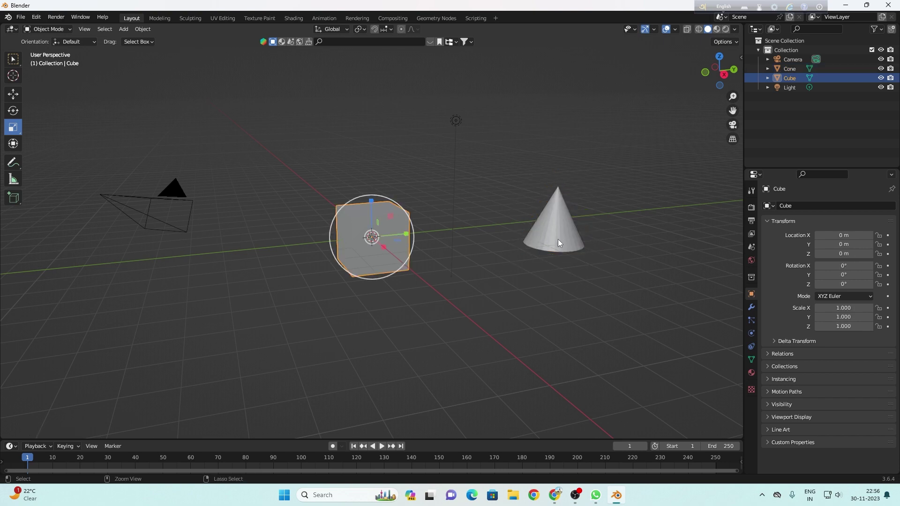
key(ctrl+z)
key(ctrl+z)
key(ctrl+z)
key(ctrl+z)
key(ctrl+z)
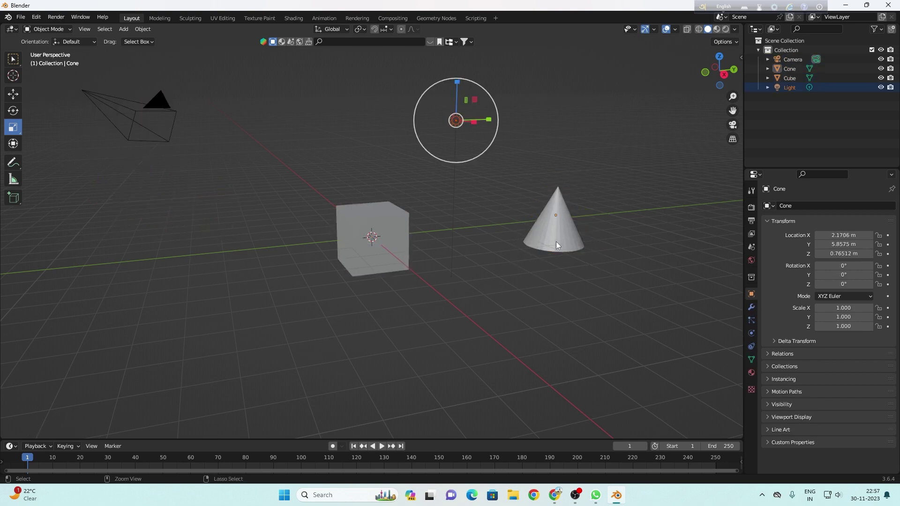
key(ctrl+z)
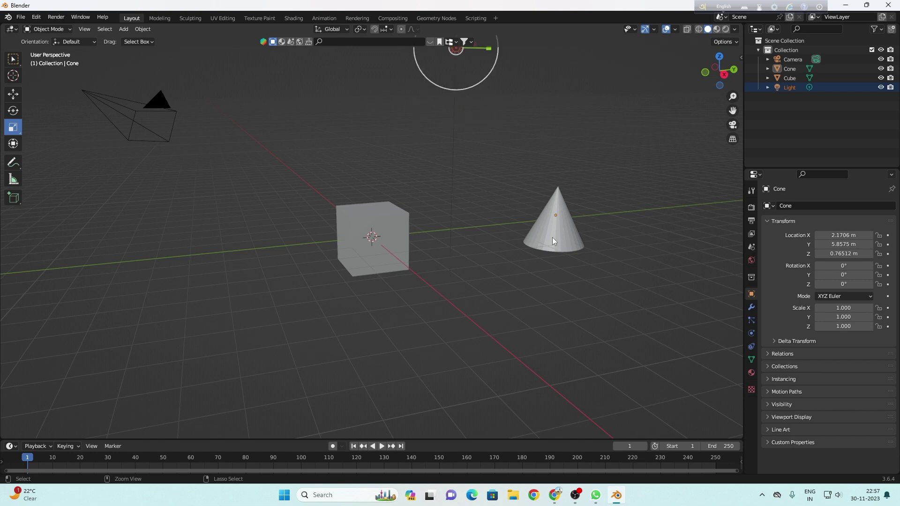
key(ctrl+z)
key(ctrl+z)
key(ctrl+z)
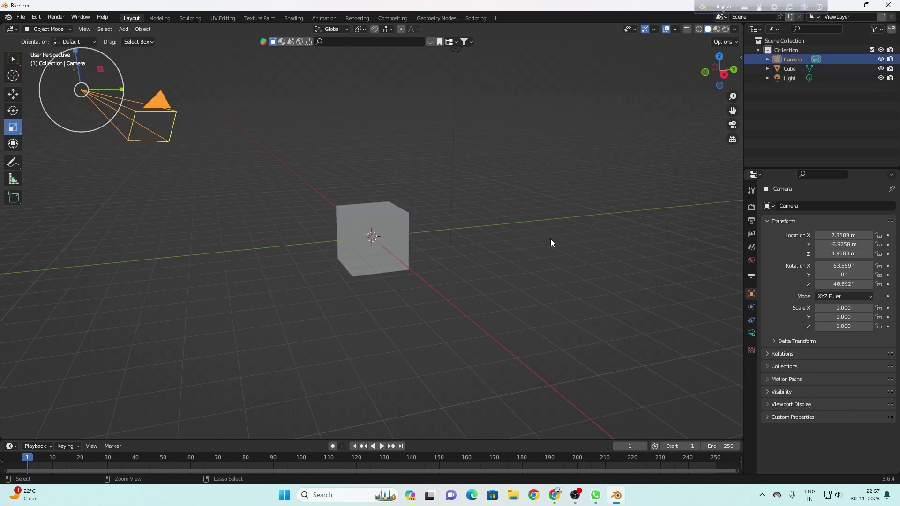
key(ctrl+z)
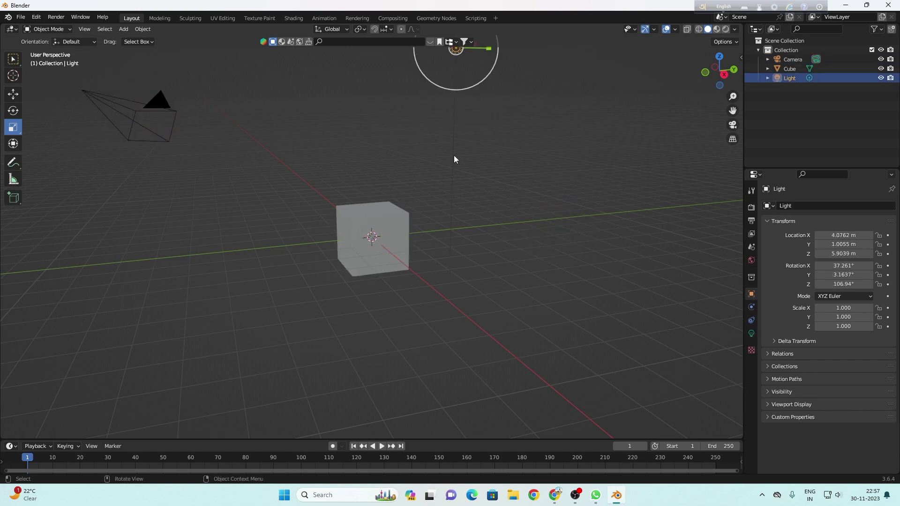
key(ctrl+z)
key(ctrl+z)
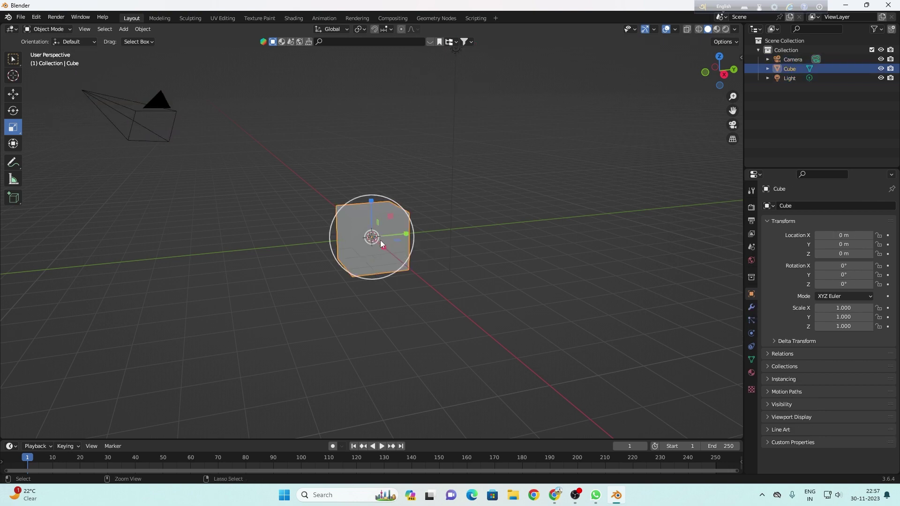
key(ctrl+z)
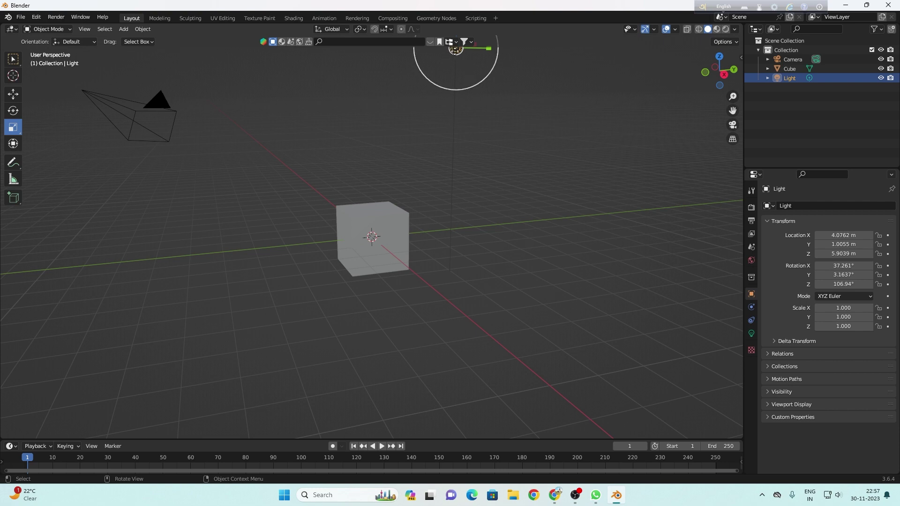
Lower the light toward the cube to a height of about 3.78 m.
drag(472, 87, 461, 57)
key(Escape)
key(g)
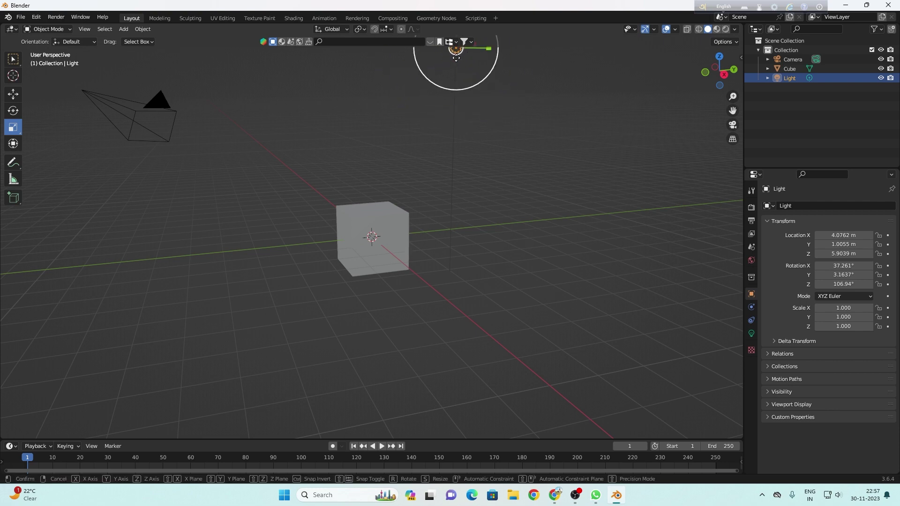
click(446, 156)
click(330, 167)
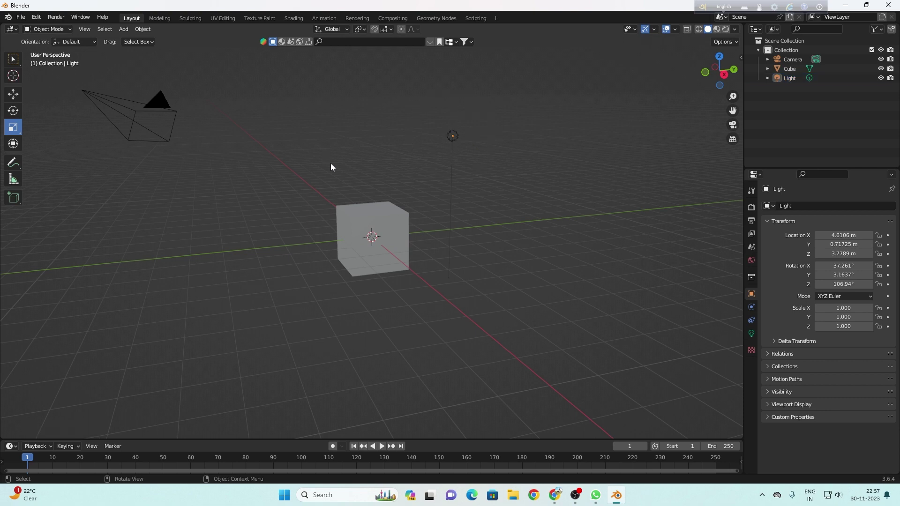
Select the cube, camera and light in turn, ending with the cube selected.
click(363, 266)
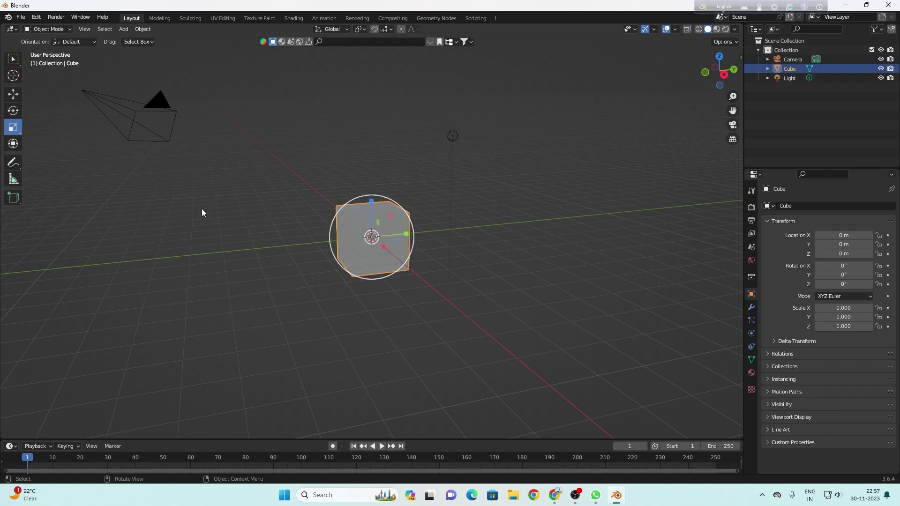
click(160, 101)
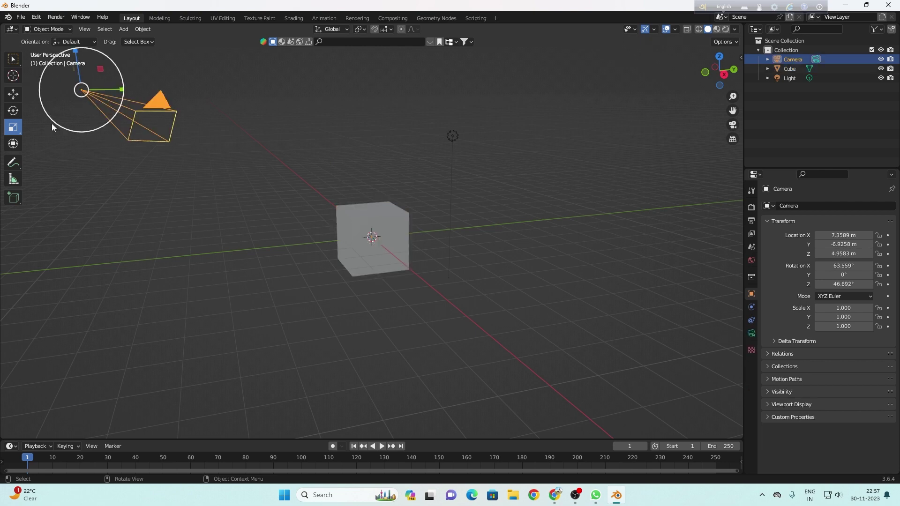
click(452, 136)
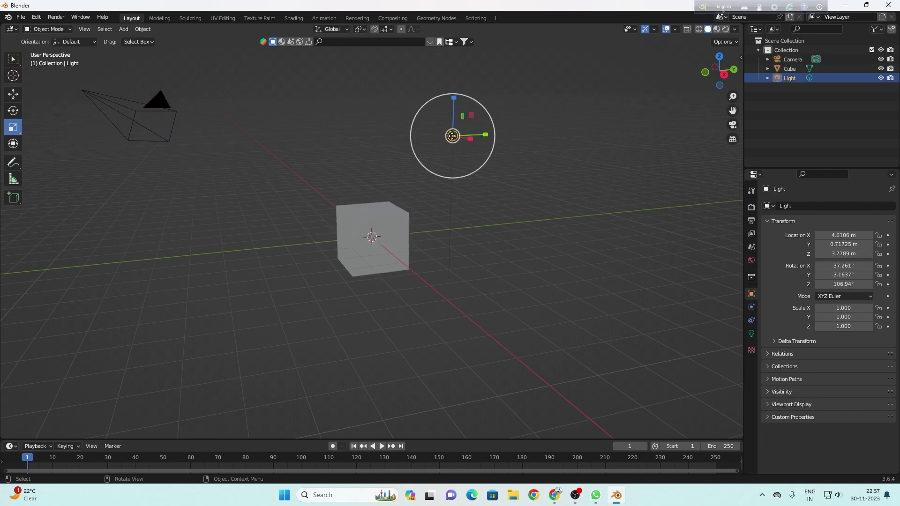
click(374, 241)
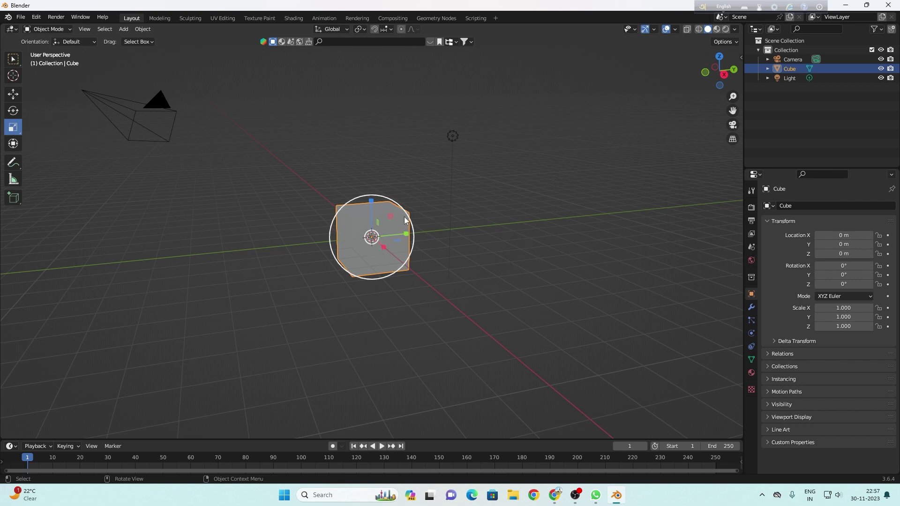
drag(381, 257, 382, 257)
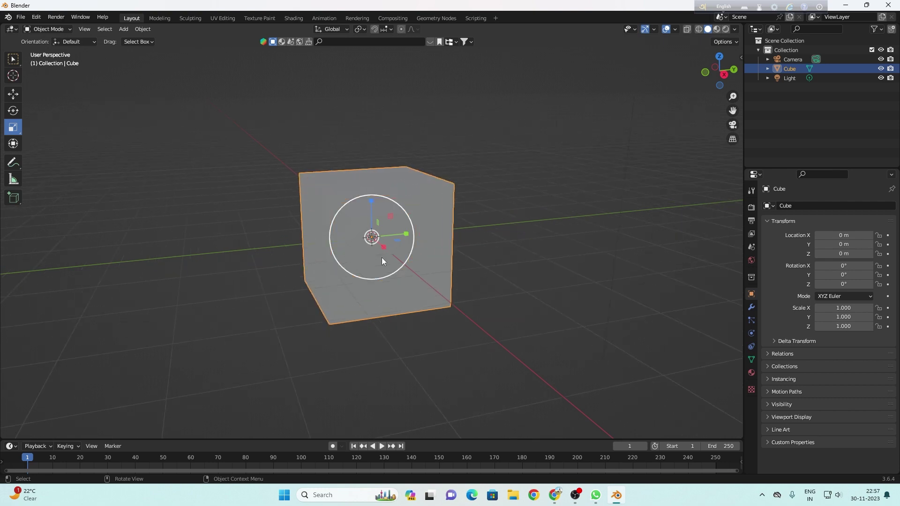
scroll(382, 257, up, 4)
scroll(381, 258, up, 2)
scroll(383, 255, down, 8)
scroll(382, 255, down, 8)
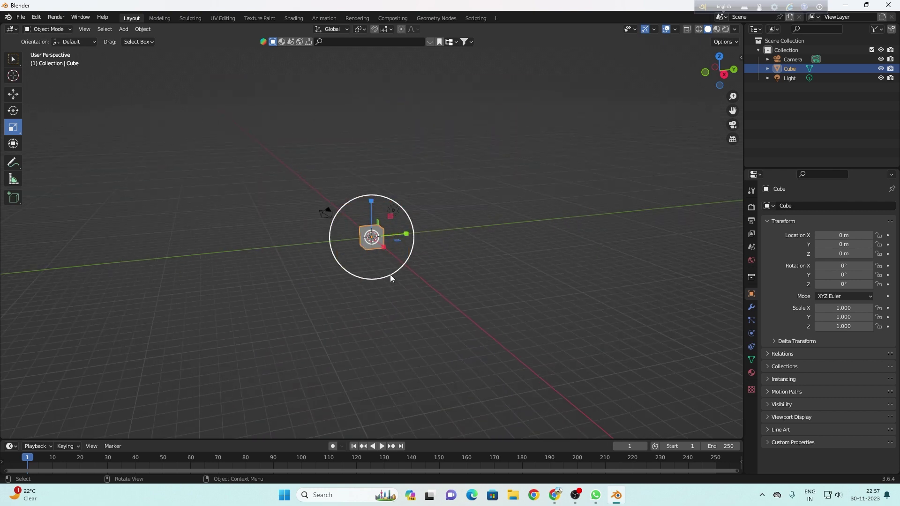
scroll(392, 269, up, 4)
scroll(393, 268, down, 4)
scroll(394, 268, up, 5)
scroll(389, 260, up, 3)
scroll(384, 253, down, 3)
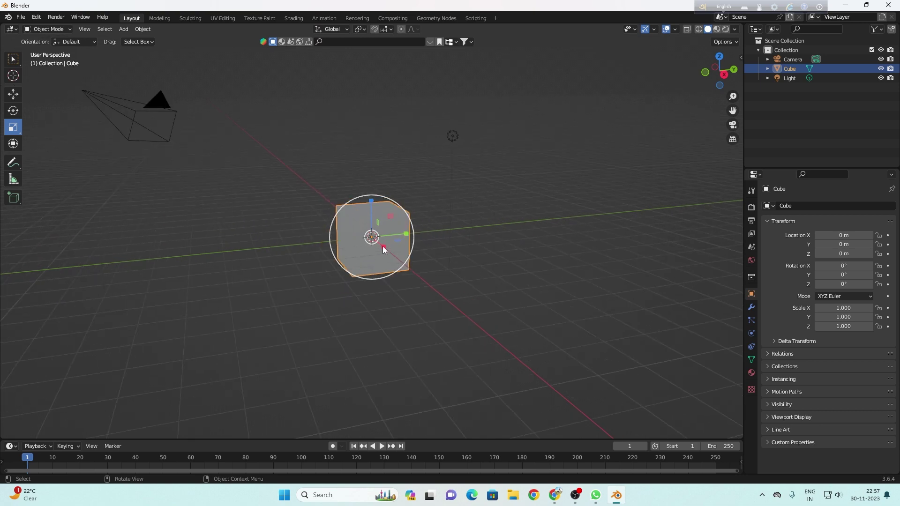
scroll(383, 249, up, 3)
scroll(382, 253, down, 4)
scroll(382, 252, down, 2)
scroll(384, 253, up, 3)
scroll(384, 259, up, 1)
scroll(385, 259, up, 1)
scroll(385, 259, down, 2)
scroll(385, 261, down, 4)
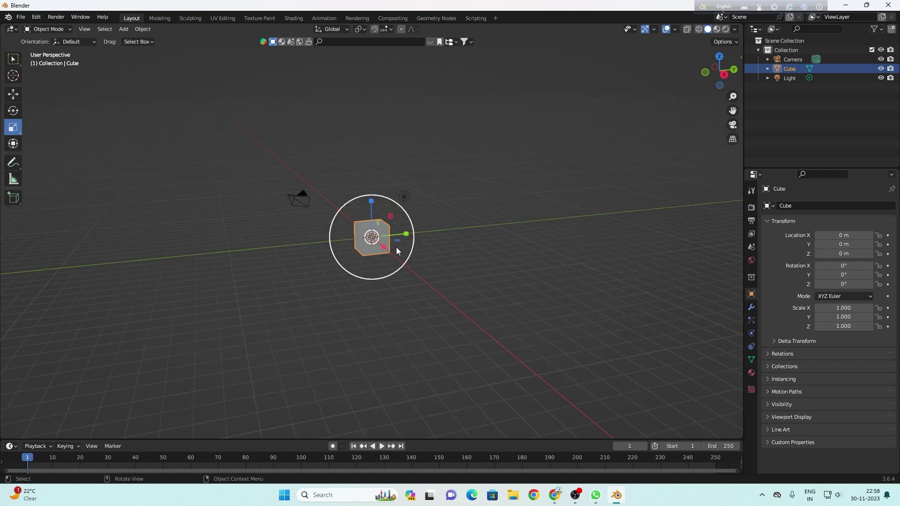
scroll(380, 259, up, 1)
scroll(380, 259, up, 3)
scroll(381, 258, down, 2)
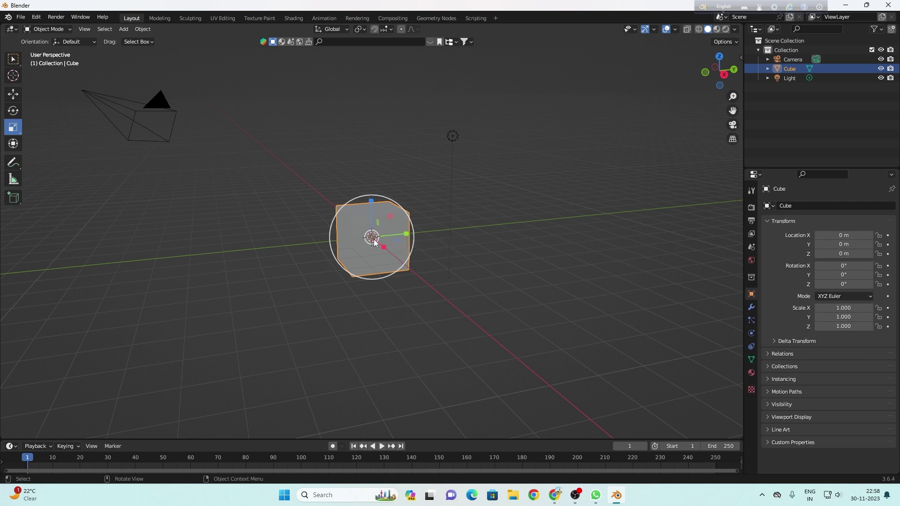
Try resizing the cube larger and smaller with the gizmo and S key.
mouse_move(406, 323)
mouse_down()
mouse_move(52, 312)
mouse_move(653, 327)
mouse_move(4, 282)
mouse_move(586, 263)
mouse_move(587, 249)
mouse_move(114, 225)
mouse_move(547, 322)
mouse_move(501, 156)
mouse_move(553, 122)
mouse_move(381, 187)
mouse_move(456, 376)
mouse_move(82, 112)
mouse_move(539, 305)
mouse_move(251, 275)
mouse_move(197, 366)
mouse_move(307, 345)
mouse_move(452, 171)
mouse_move(432, 261)
mouse_move(666, 85)
mouse_move(407, 323)
mouse_move(736, 435)
mouse_move(582, 384)
mouse_move(741, 354)
mouse_move(58, 361)
mouse_move(703, 367)
mouse_move(596, 375)
mouse_move(255, 251)
mouse_move(207, 136)
mouse_move(291, 263)
mouse_move(605, 85)
mouse_up()
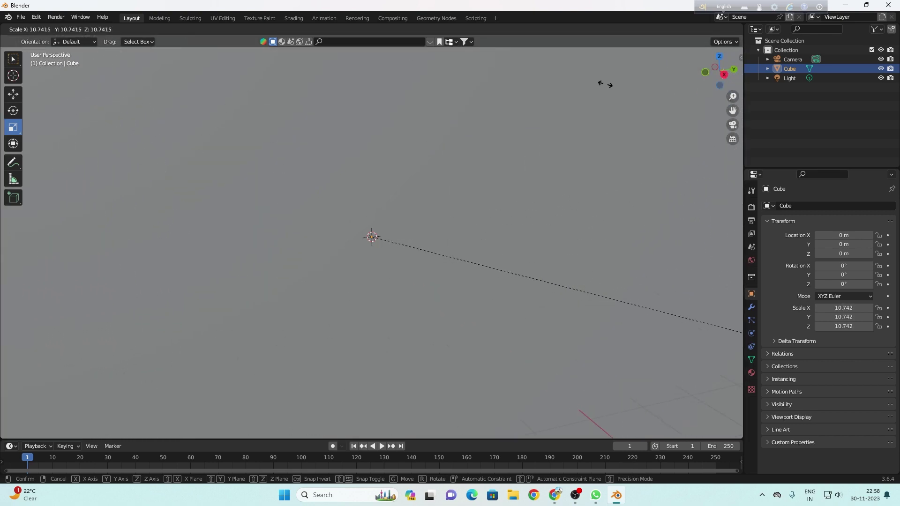
mouse_move(501, 421)
mouse_down()
mouse_move(405, 223)
mouse_move(527, 227)
mouse_move(478, 237)
mouse_move(517, 237)
mouse_move(540, 252)
mouse_up()
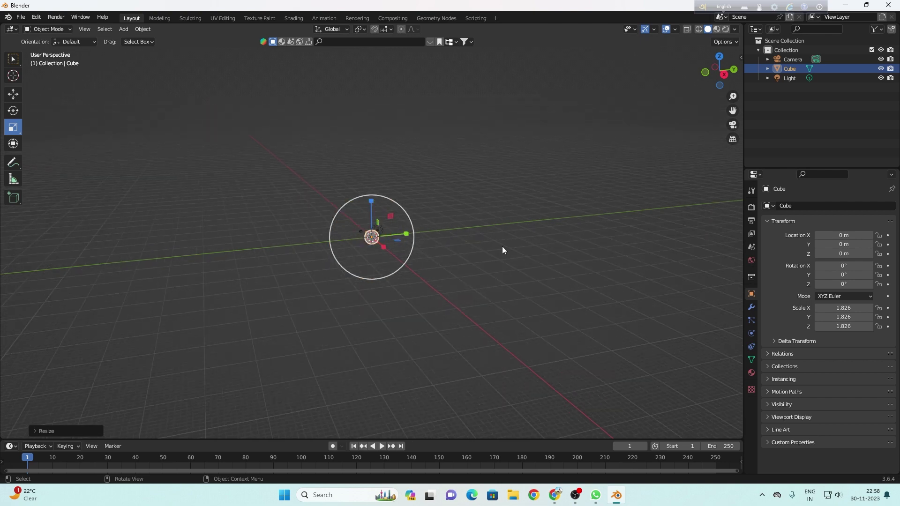
key(s)
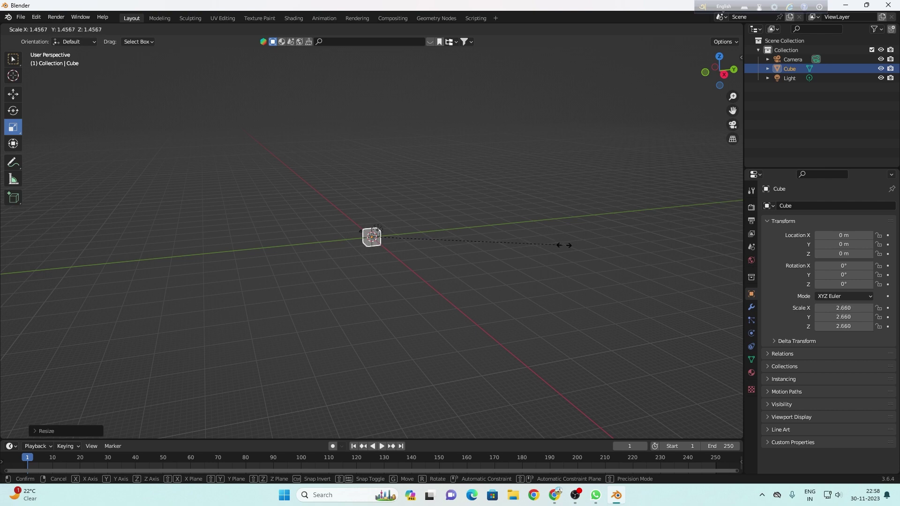
click(609, 253)
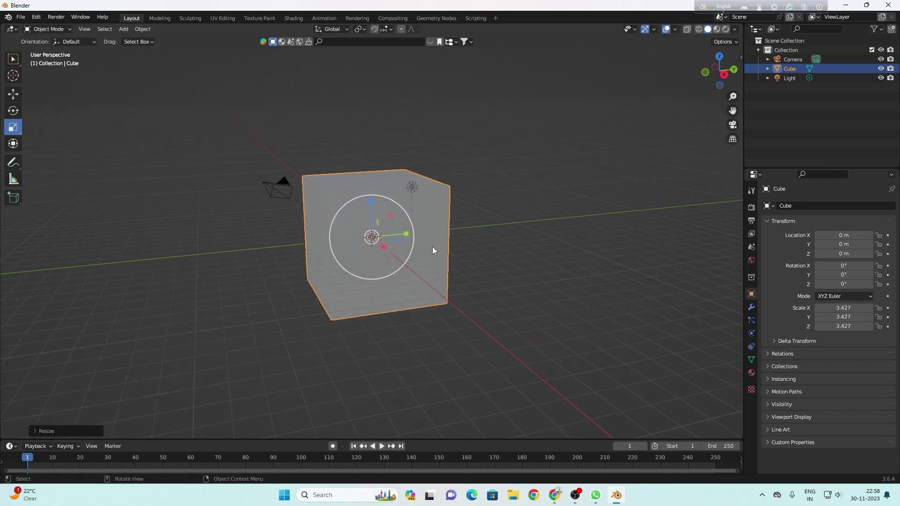
scroll(433, 247, up, 2)
key(s)
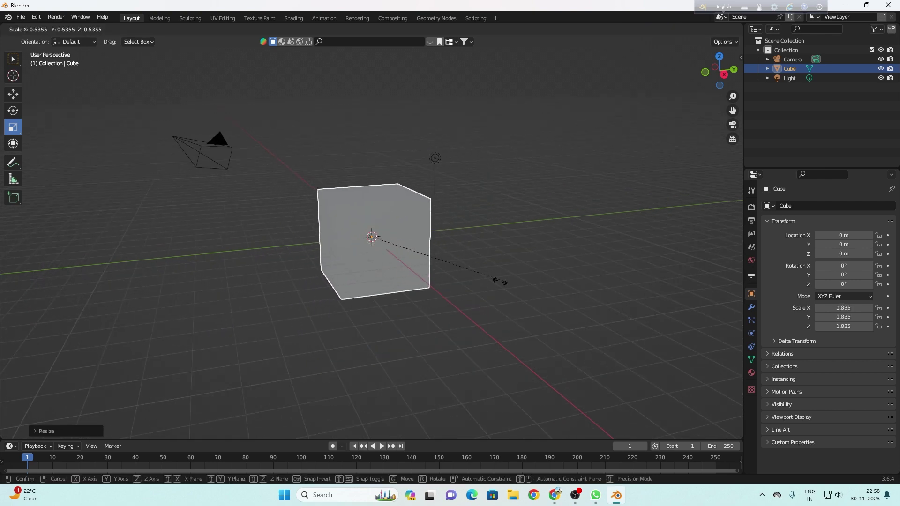
click(446, 273)
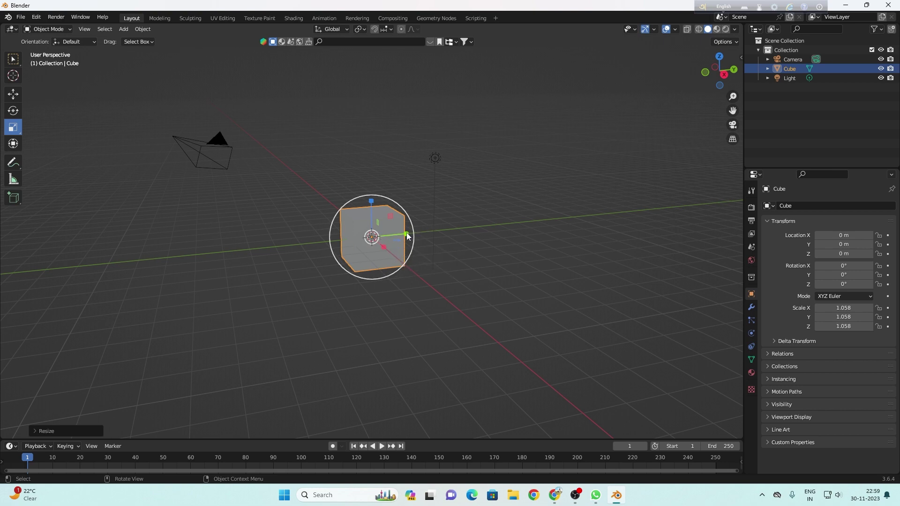
Scale the cube uniformly to 0.842, then begin an X-only resize.
key(s)
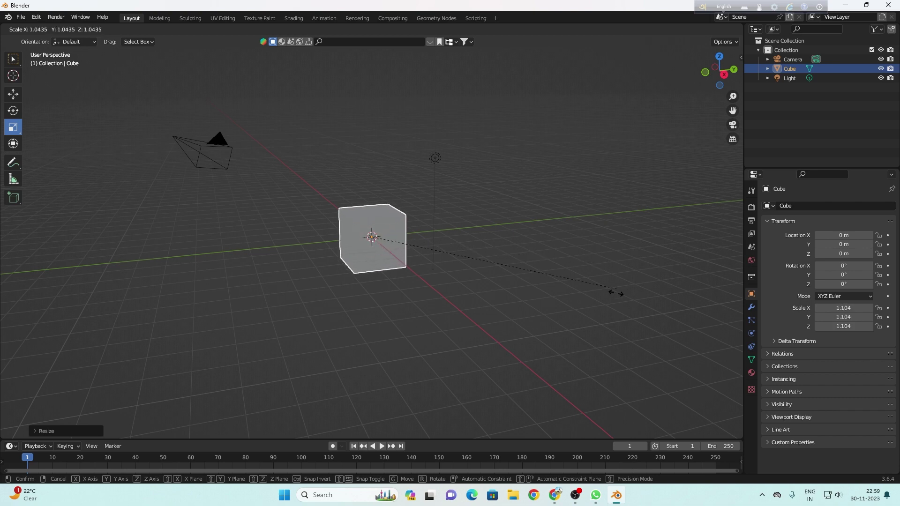
click(556, 292)
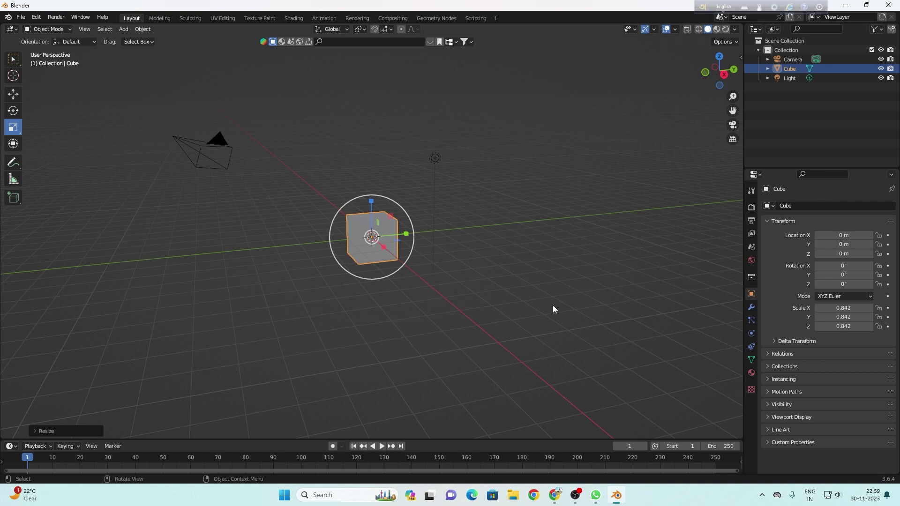
key(s)
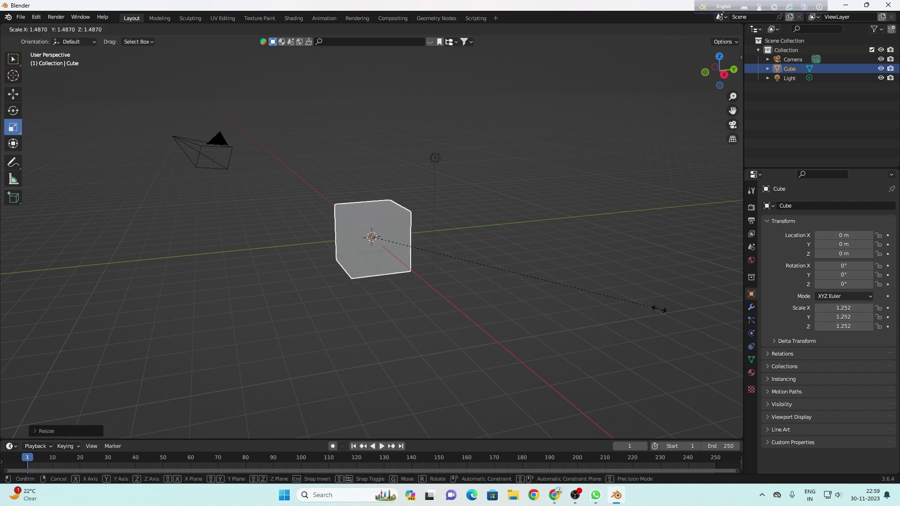
key(x)
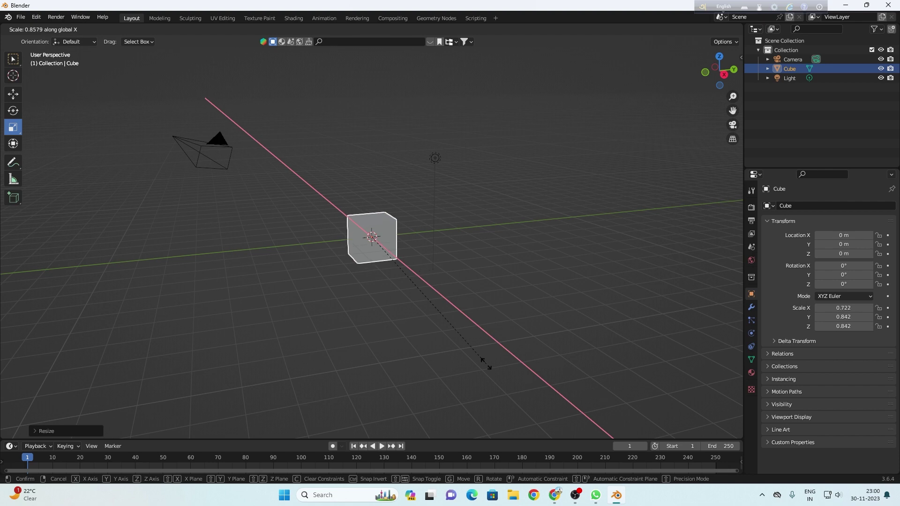
Set the cube's X scale to 0.813.
click(501, 379)
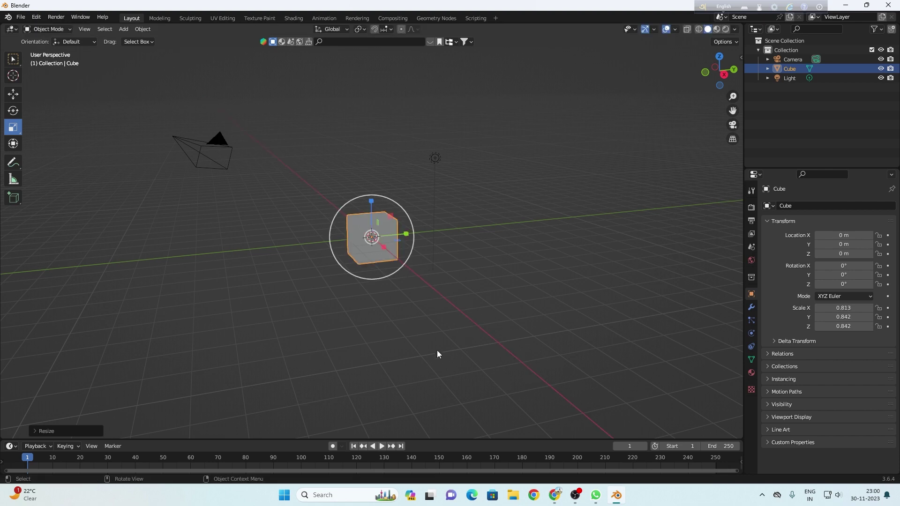
scroll(371, 277, up, 5)
scroll(372, 279, down, 4)
scroll(373, 279, down, 2)
scroll(372, 280, up, 3)
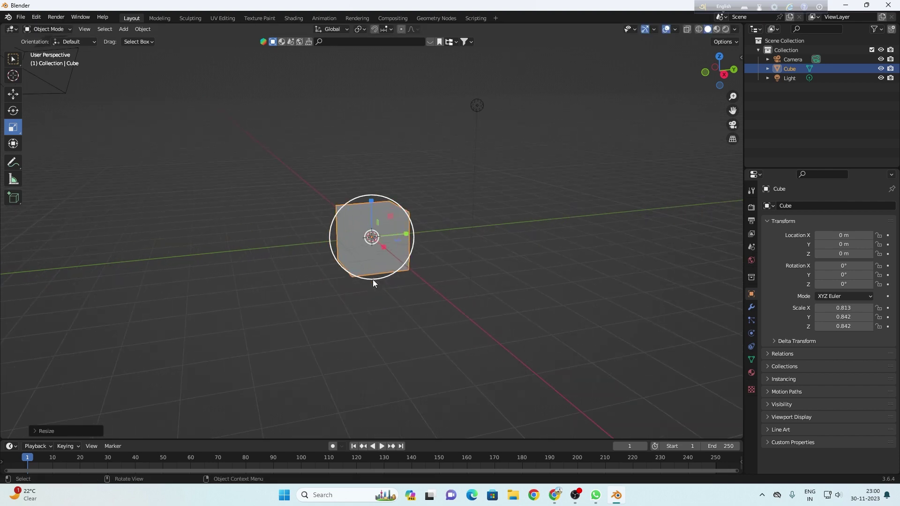
scroll(372, 279, down, 1)
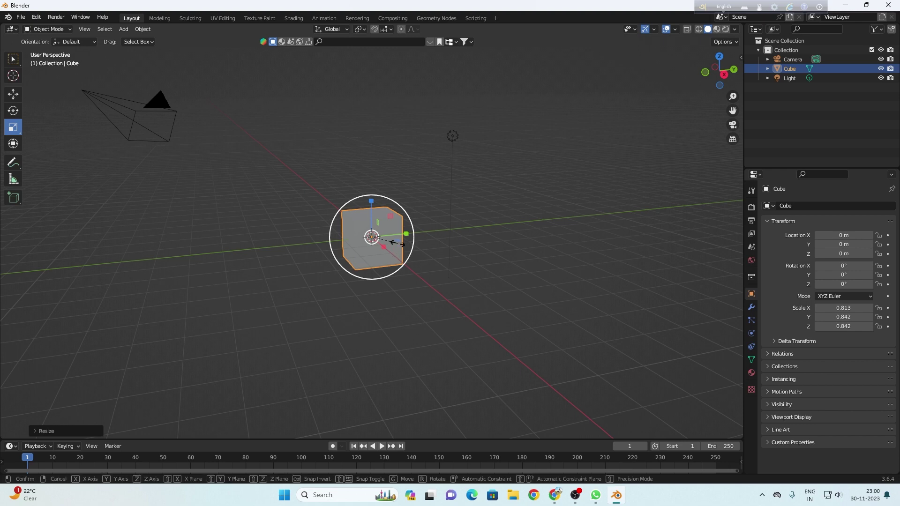
Start a new cube resize, switching the axis constraint through X, Y and Z.
key(s)
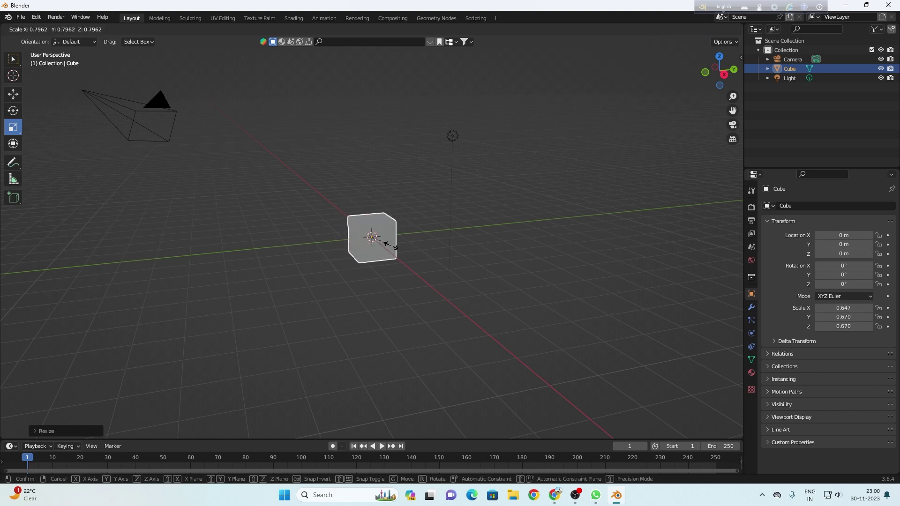
key(x)
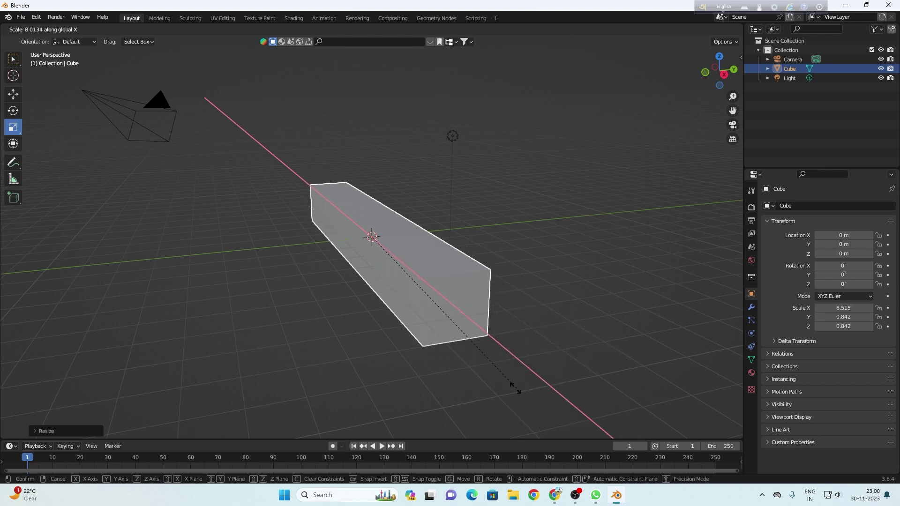
key(y)
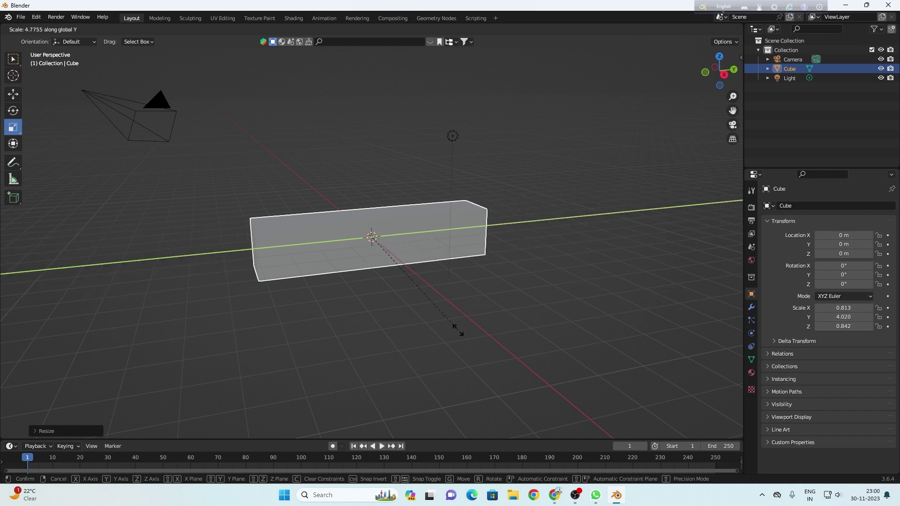
key(z)
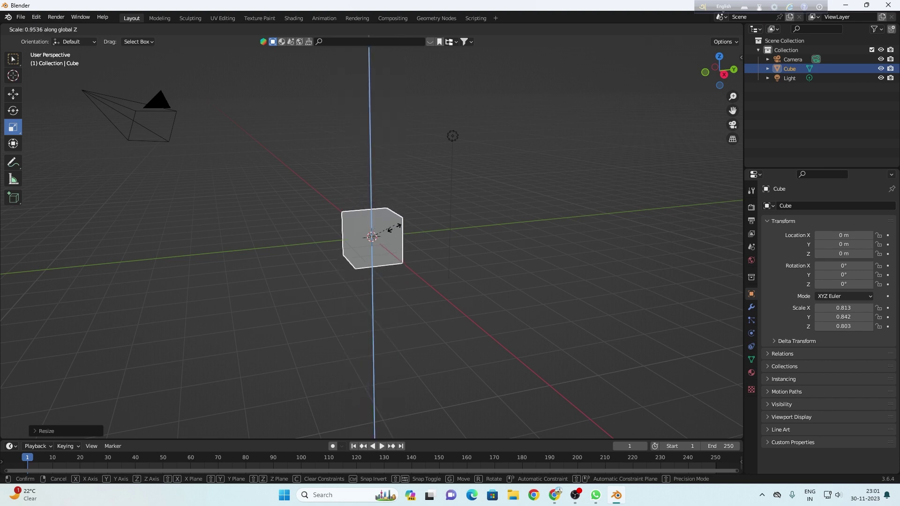
Confirm the cube's taller height along Z.
click(397, 286)
scroll(459, 288, up, 3)
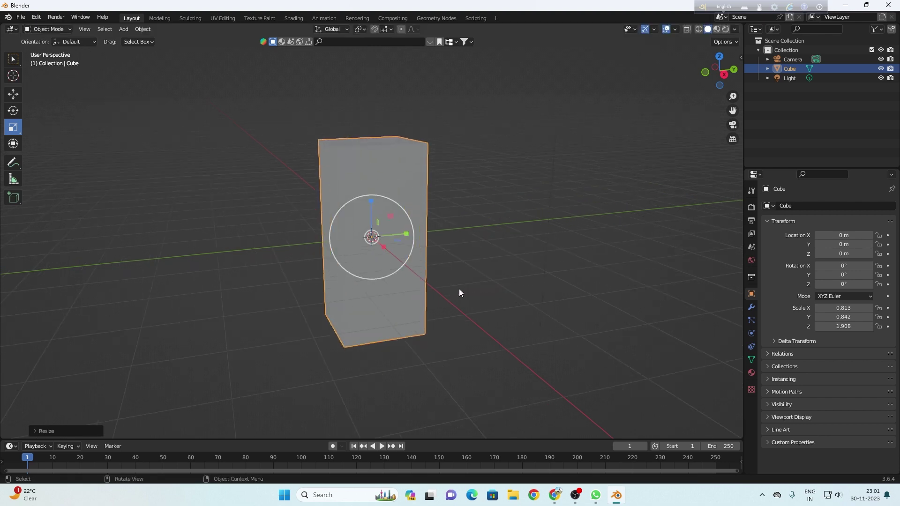
scroll(459, 291, down, 2)
scroll(459, 293, down, 1)
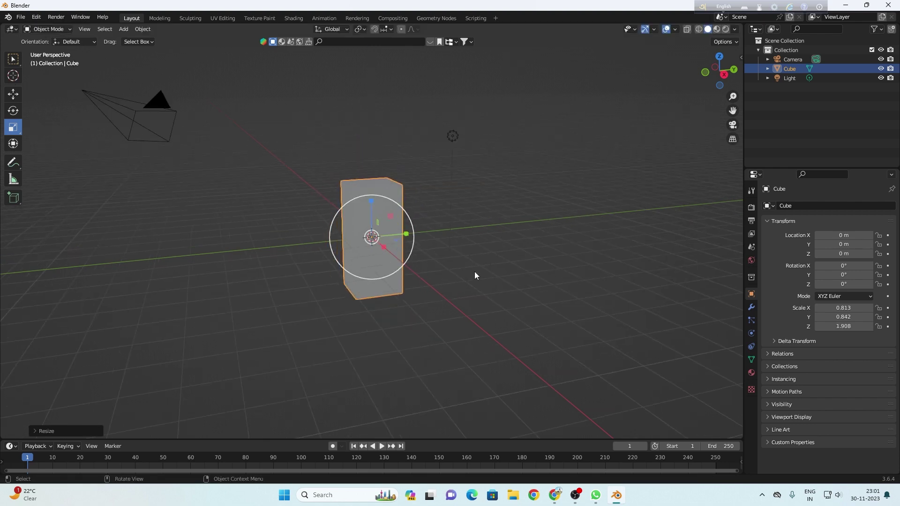
Stretch the cube further along Z to 2.445, cancelling a stray uniform resize.
key(s)
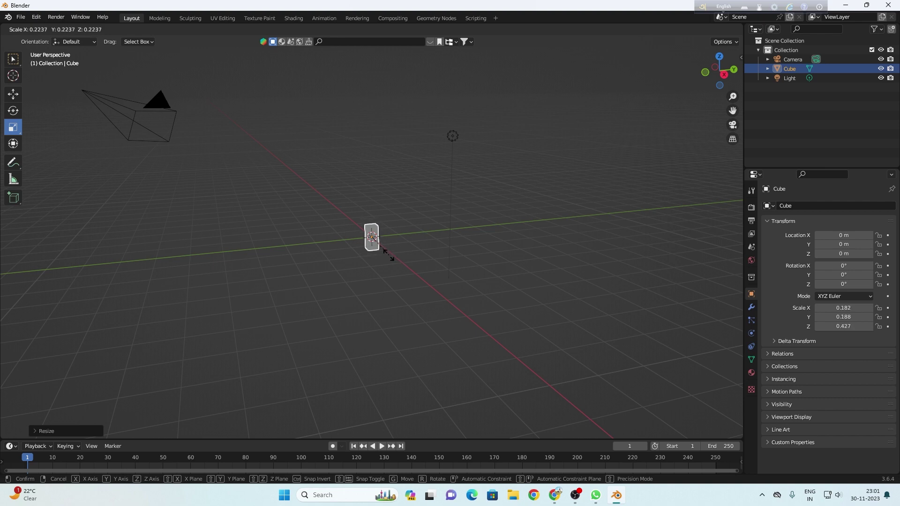
key(z)
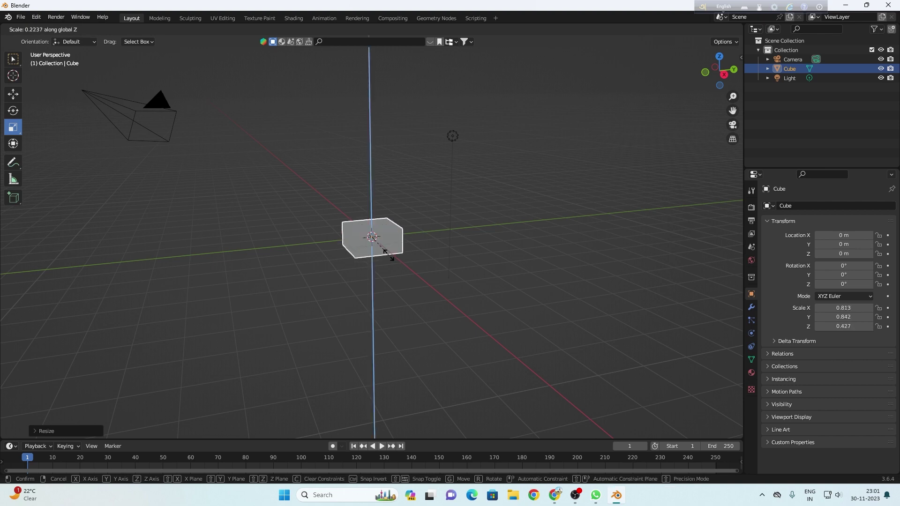
key(x)
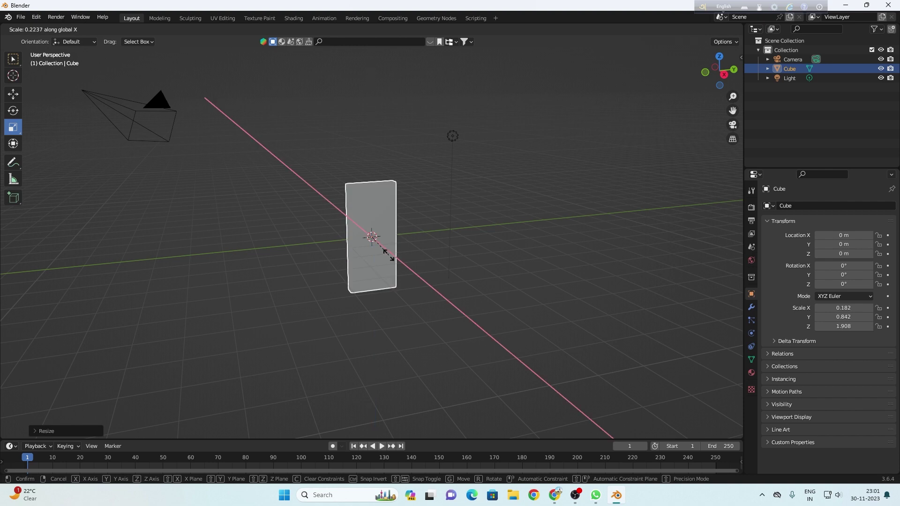
key(z)
key(z)
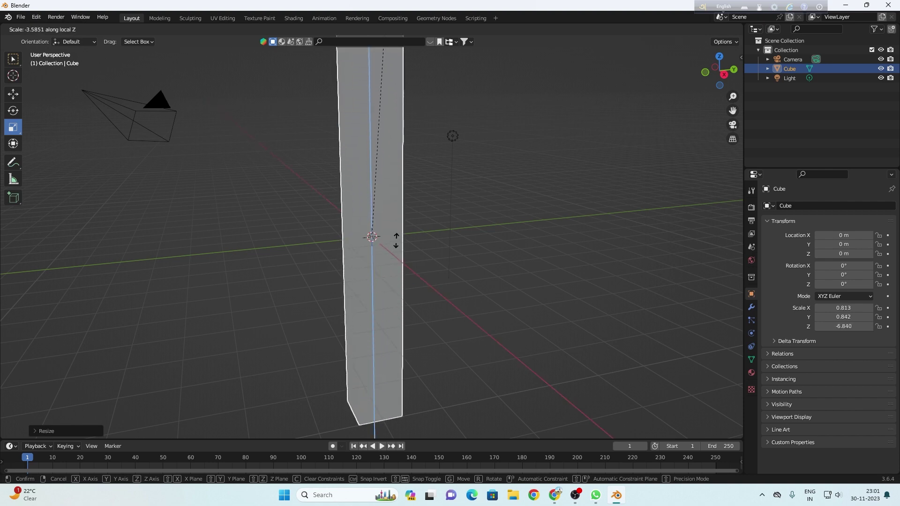
click(396, 241)
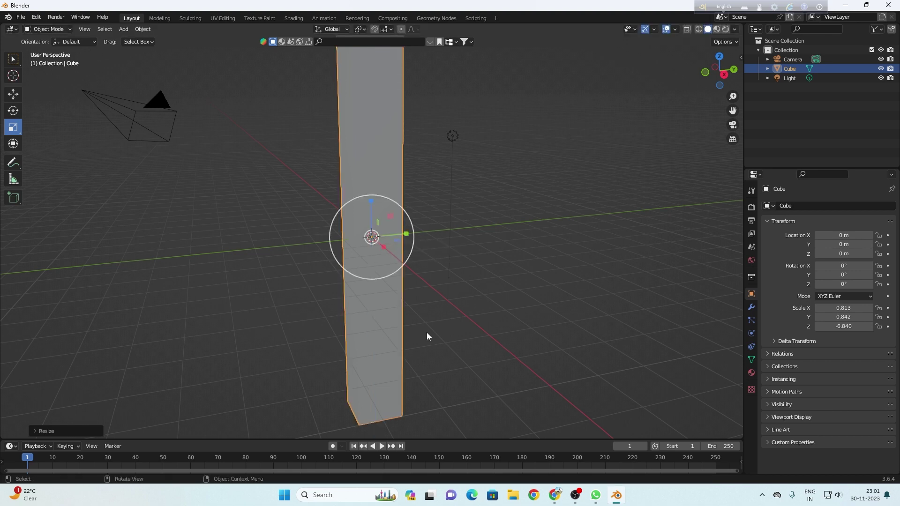
key(s)
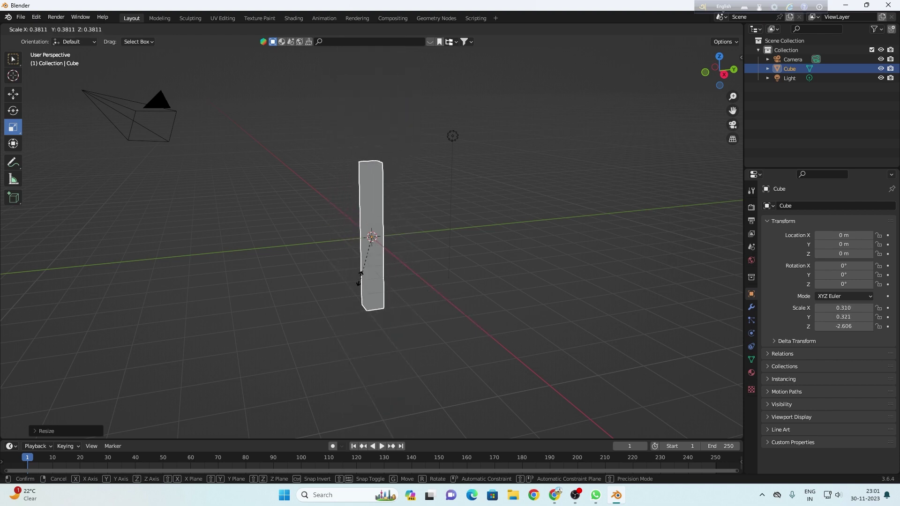
right_click(331, 245)
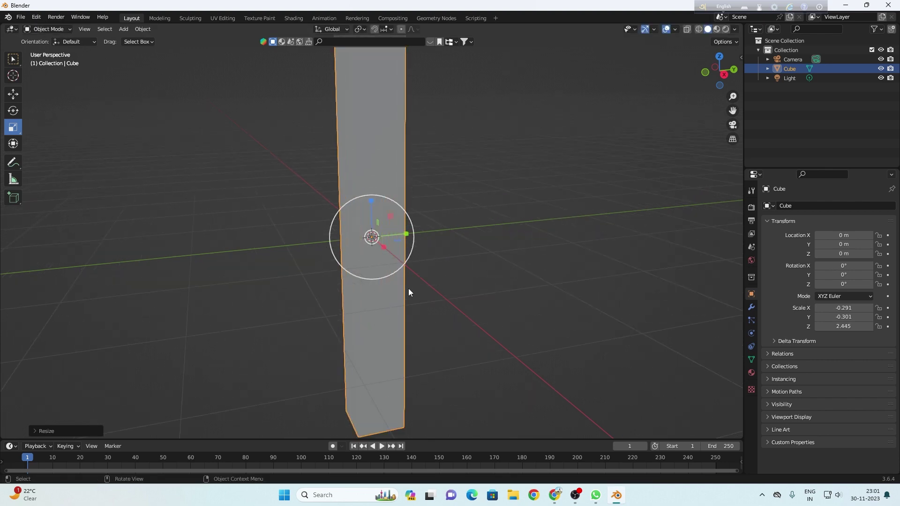
scroll(410, 292, down, 1)
scroll(410, 293, down, 1)
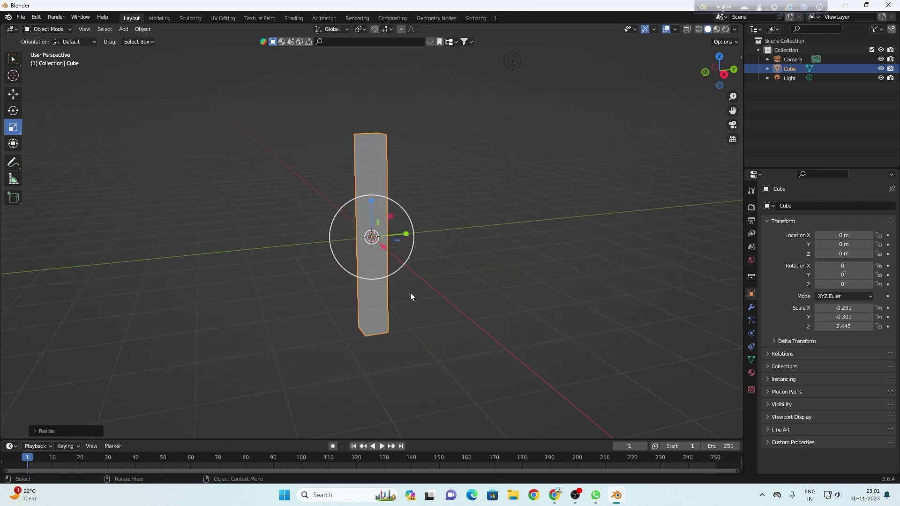
scroll(409, 293, down, 1)
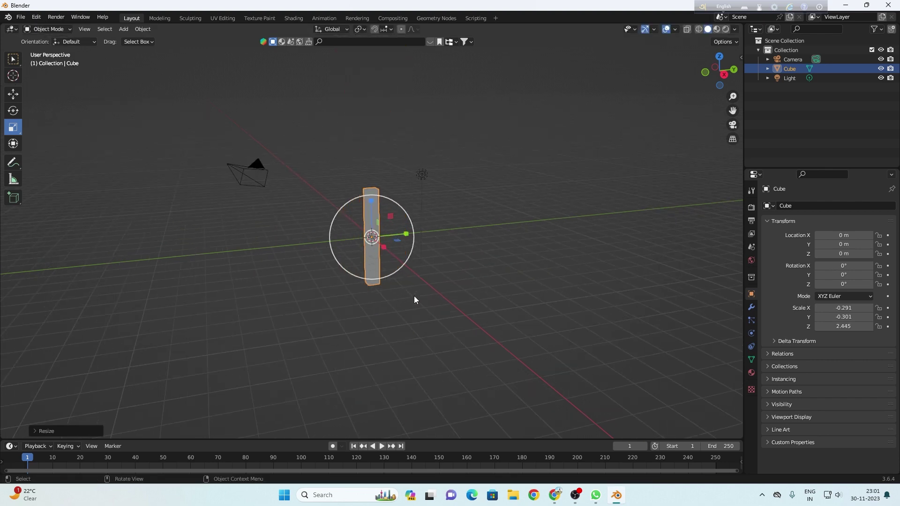
scroll(414, 300, down, 1)
scroll(415, 300, down, 3)
scroll(415, 300, down, 2)
scroll(414, 300, down, 1)
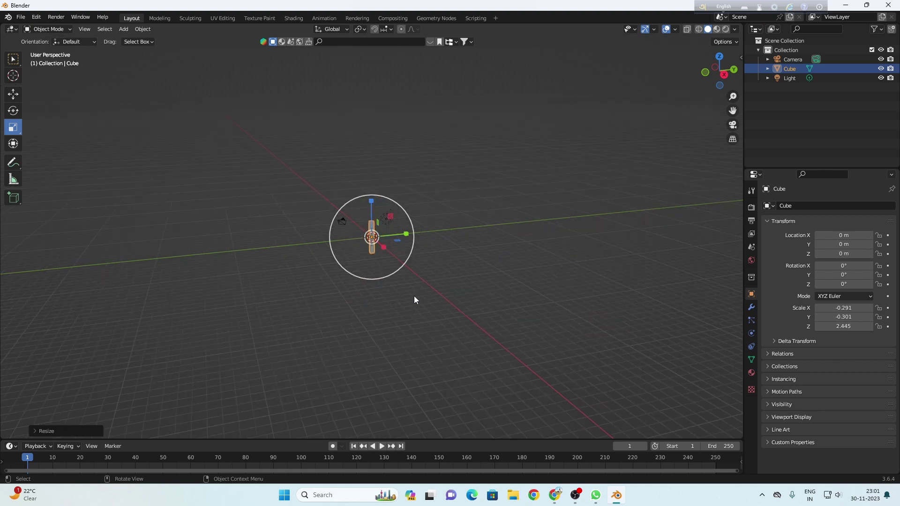
scroll(415, 300, down, 1)
scroll(415, 296, up, 2)
scroll(415, 297, up, 2)
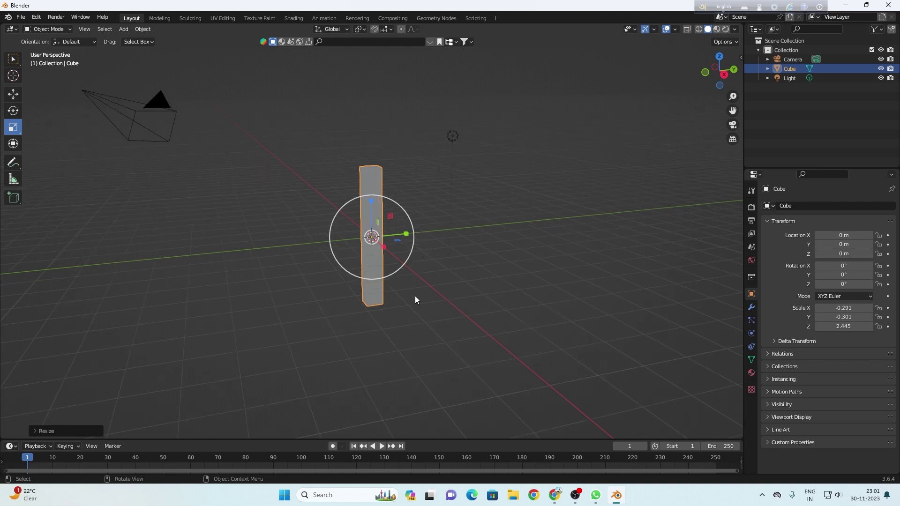
scroll(415, 297, down, 3)
scroll(416, 298, down, 2)
scroll(417, 300, down, 2)
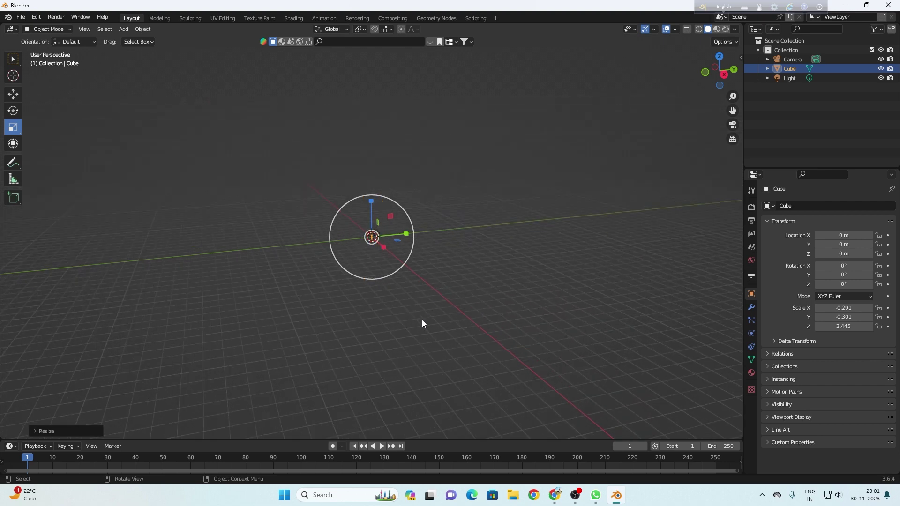
scroll(423, 319, down, 1)
scroll(408, 325, up, 1)
scroll(414, 314, up, 2)
scroll(418, 306, up, 5)
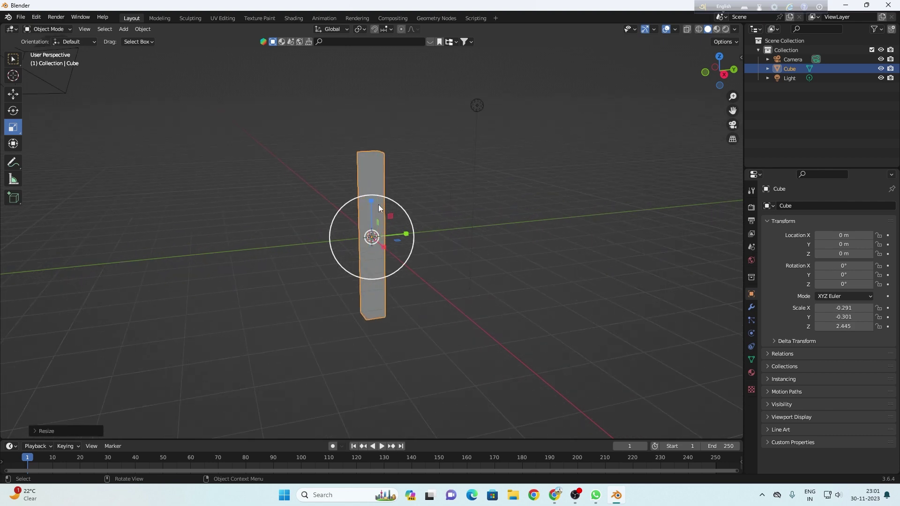
Stretch the pillar to Z 5.285, thin it to X -0.038, Y -0.258, and copy it.
middle_drag(358, 197, 364, 217)
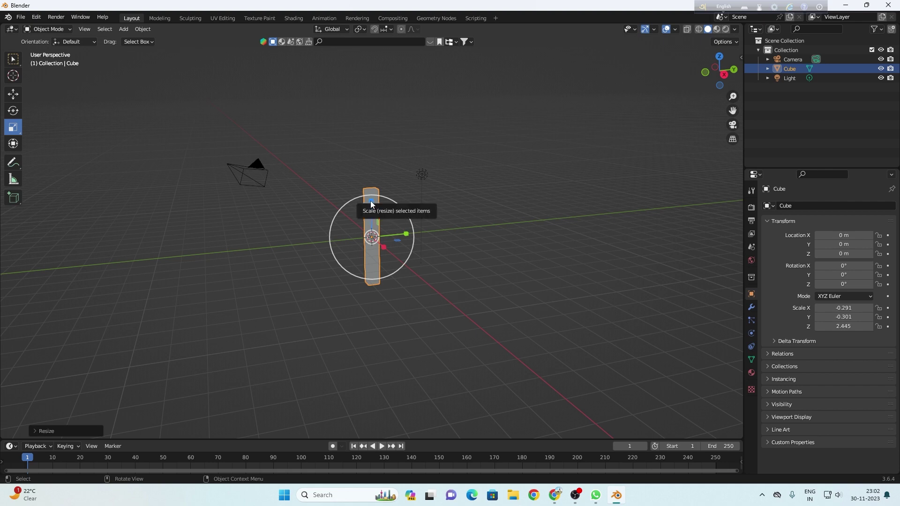
drag(372, 205, 380, 153)
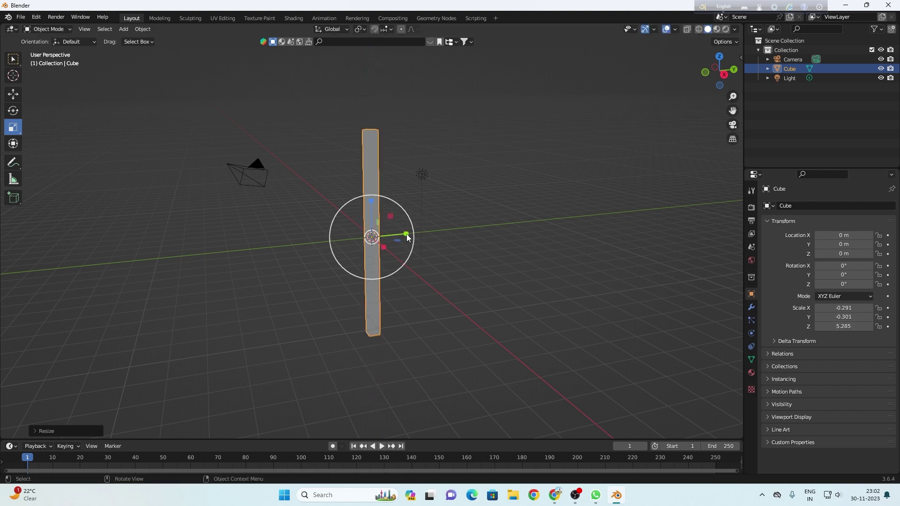
mouse_move(407, 234)
mouse_down()
mouse_move(741, 193)
mouse_move(386, 267)
mouse_move(400, 269)
mouse_move(60, 177)
mouse_move(578, 112)
mouse_move(334, 219)
mouse_up()
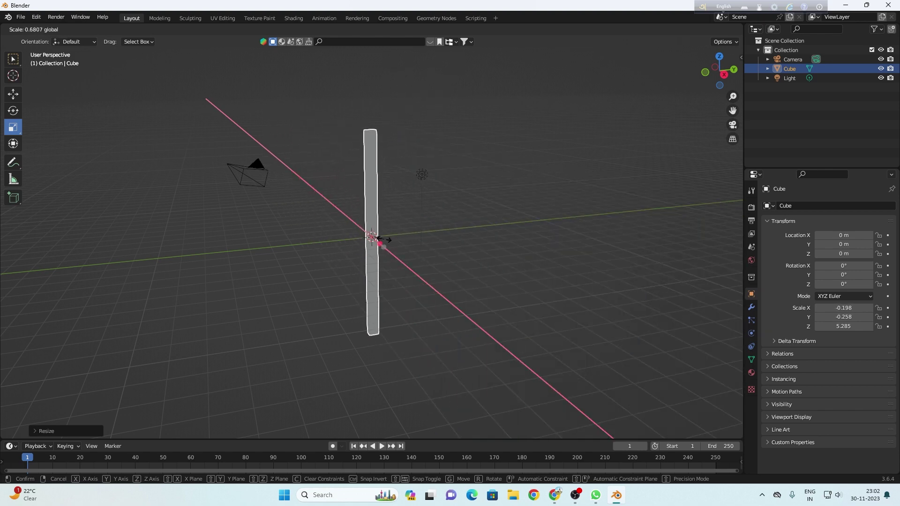
drag(334, 218, 390, 246)
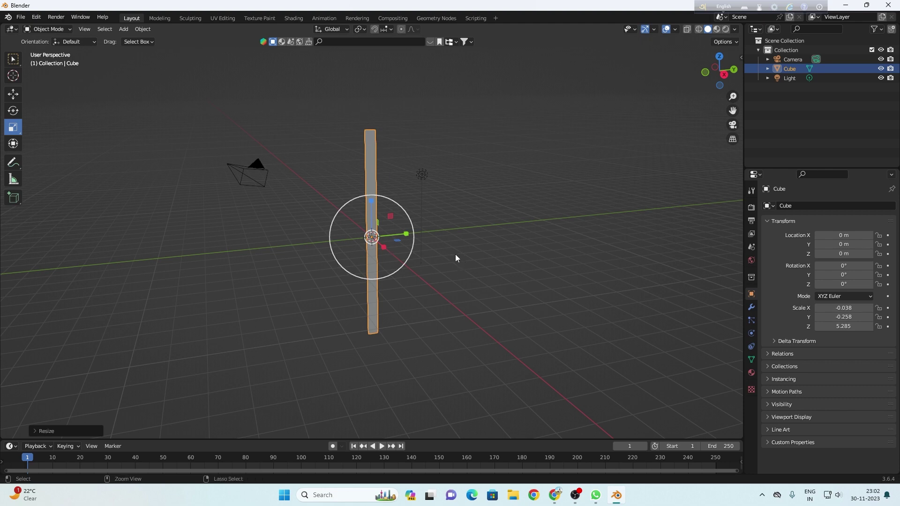
key(ctrl+c)
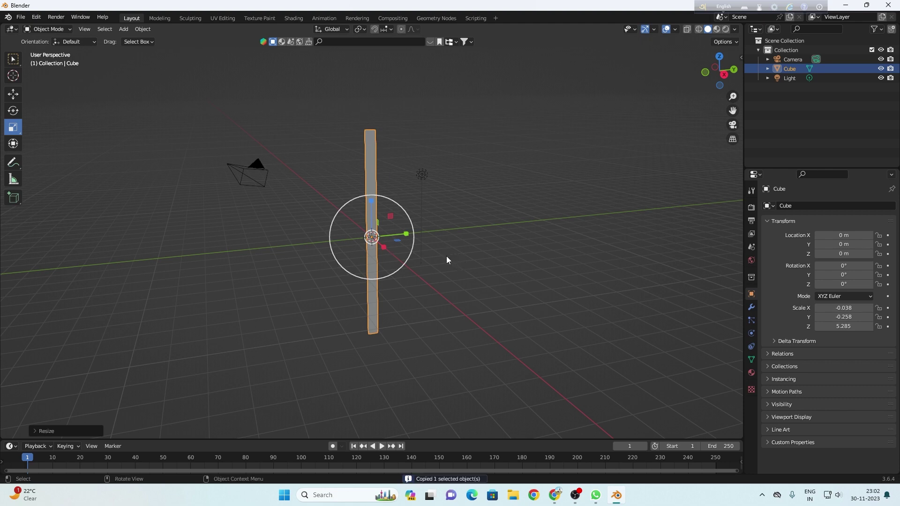
Copy the Cube pillar through its Outliner context menu, then deselect everything in the viewport.
right_click(827, 73)
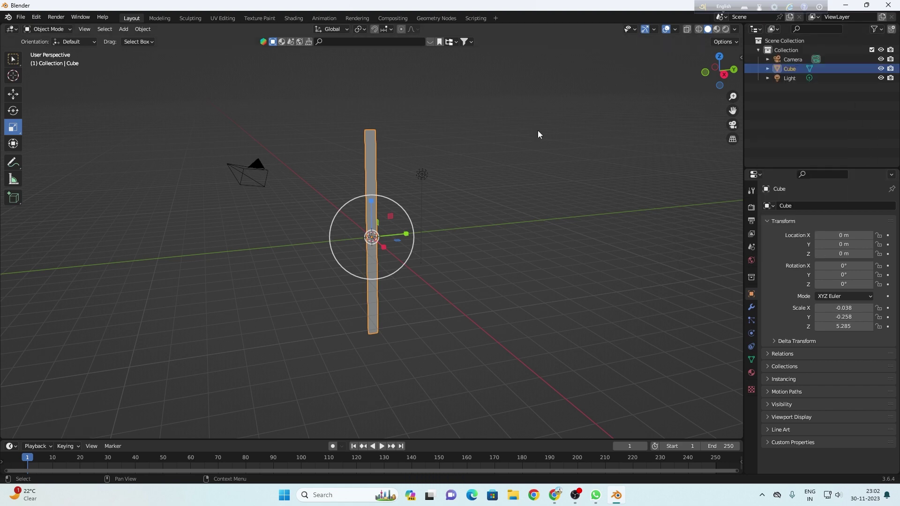
click(841, 59)
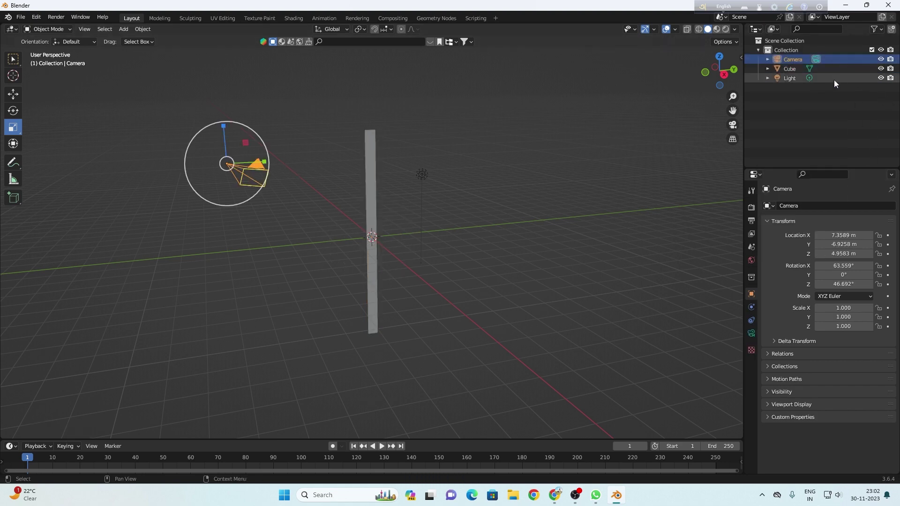
click(822, 69)
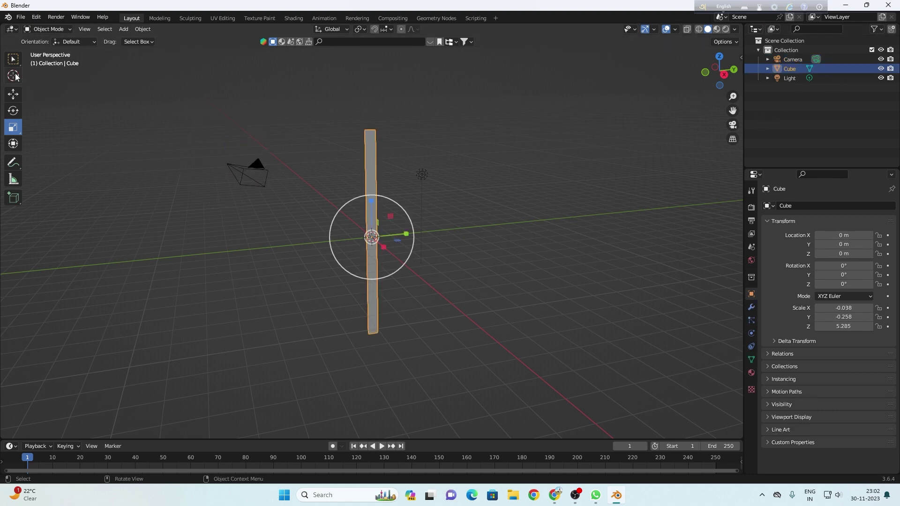
click(13, 58)
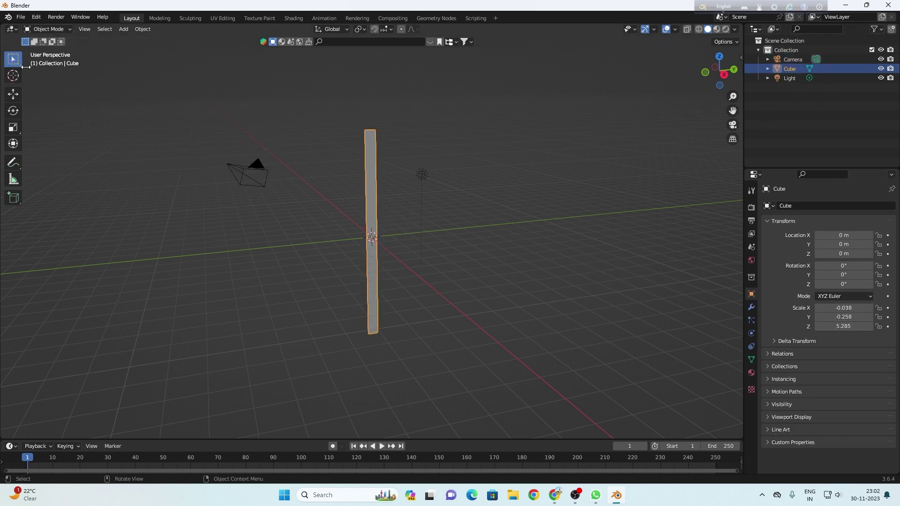
right_click(834, 69)
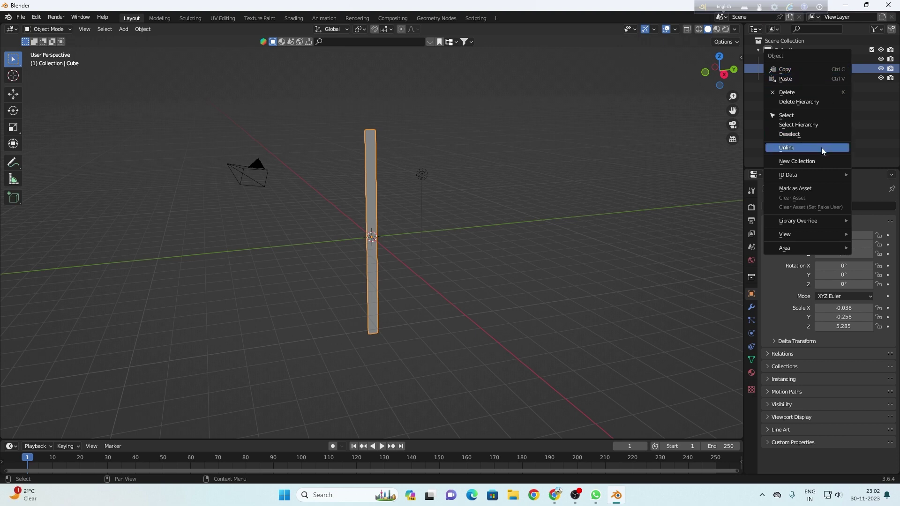
click(826, 68)
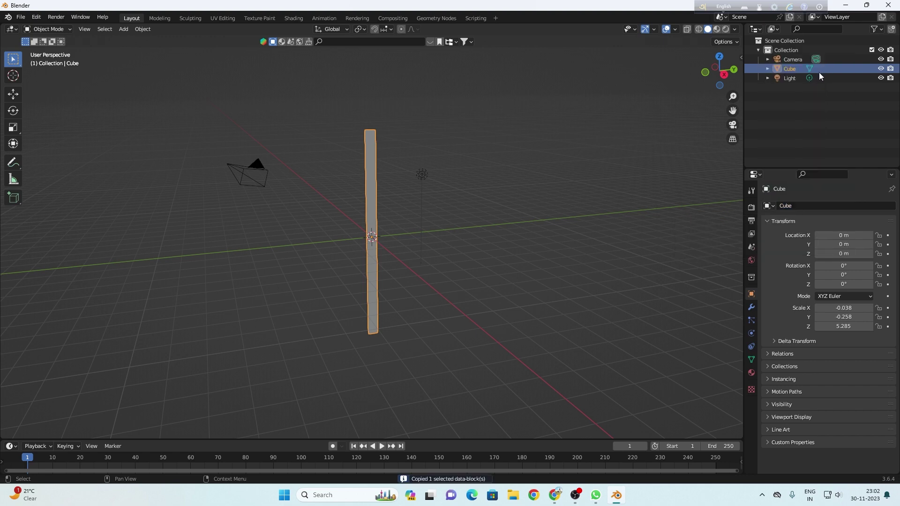
click(460, 232)
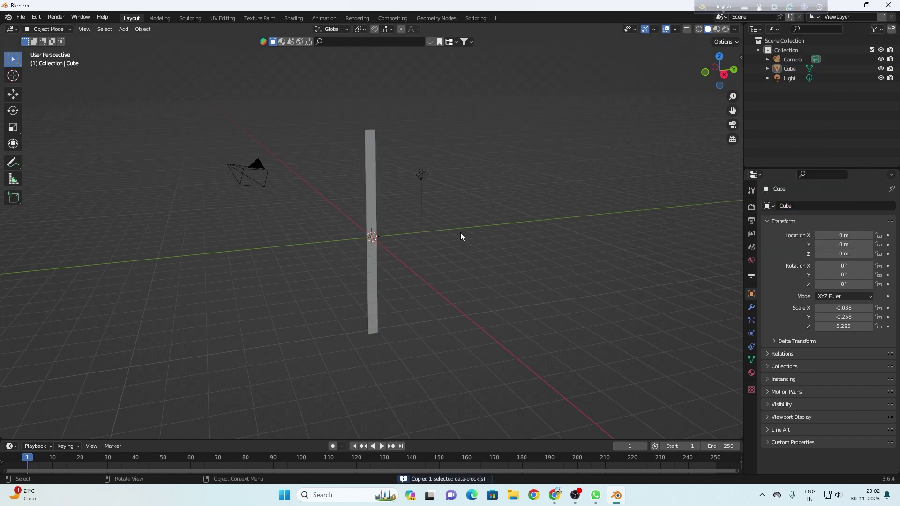
Paste three copies of the pillar, placing them right, further right and in front.
key(ctrl+v)
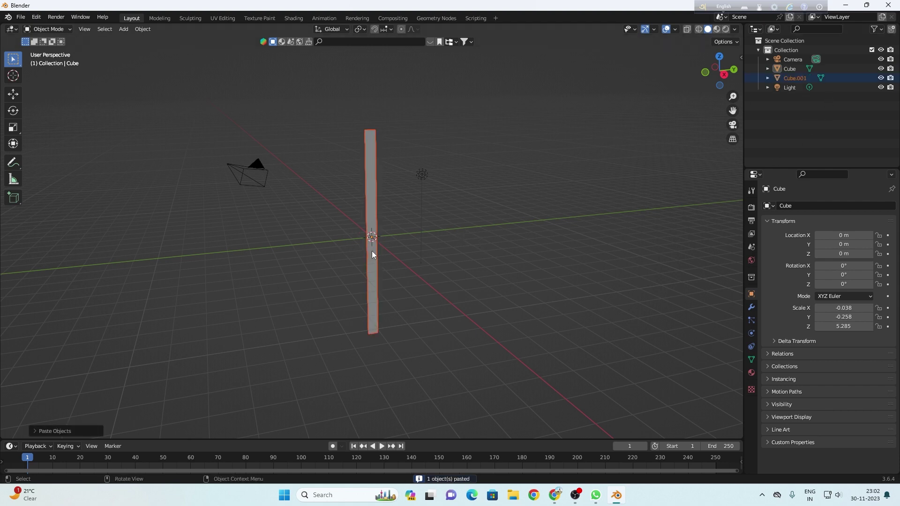
key(g)
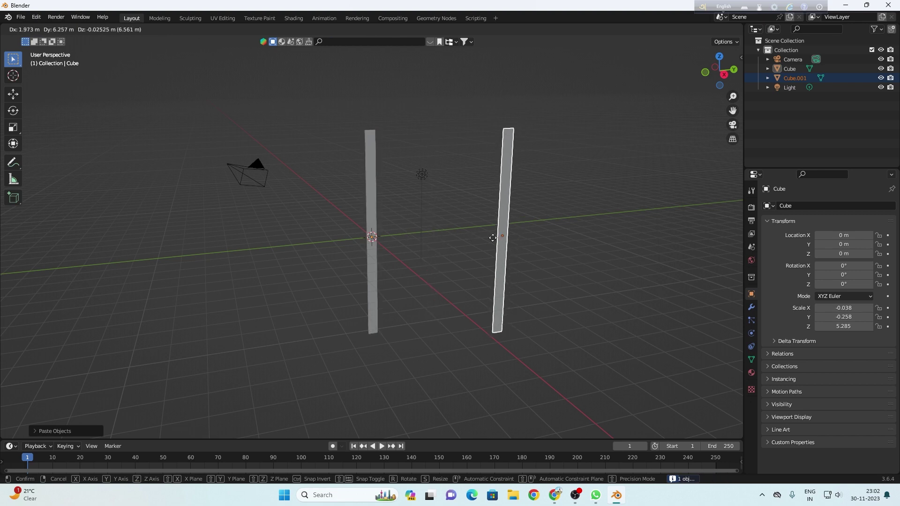
click(553, 240)
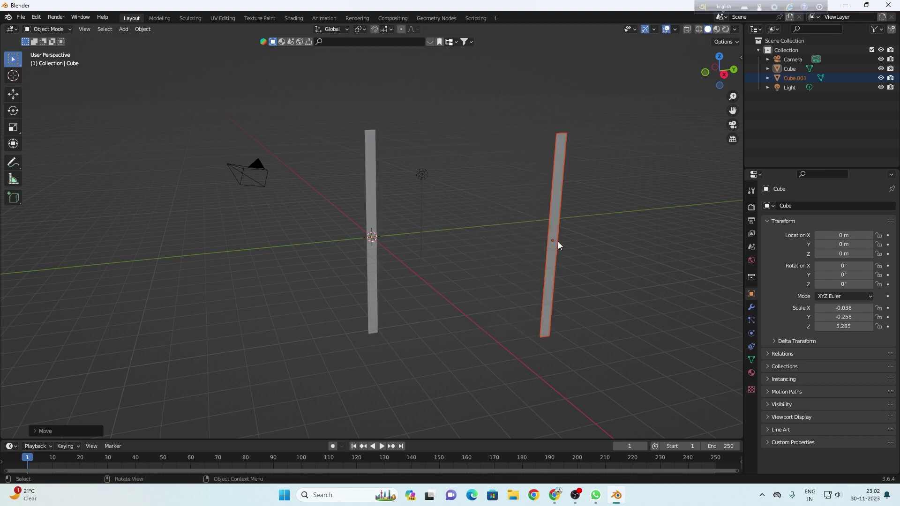
key(ctrl+v)
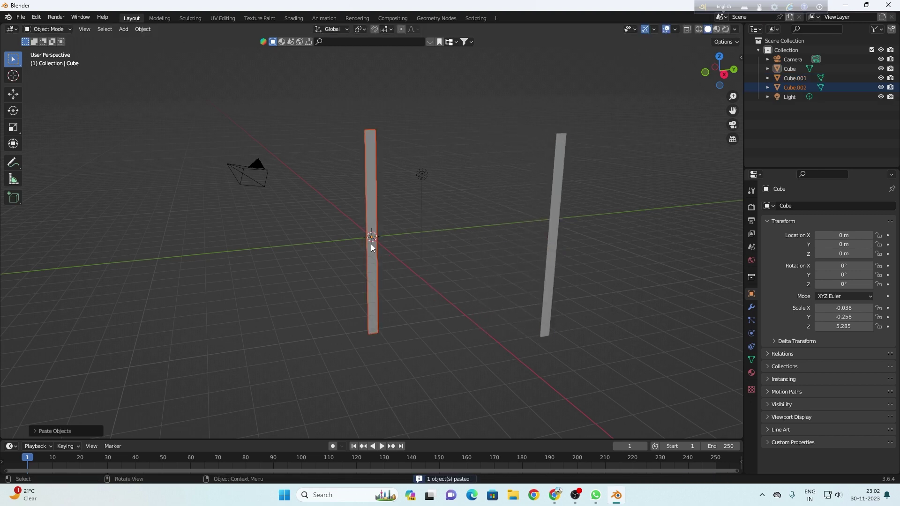
key(g)
click(509, 205)
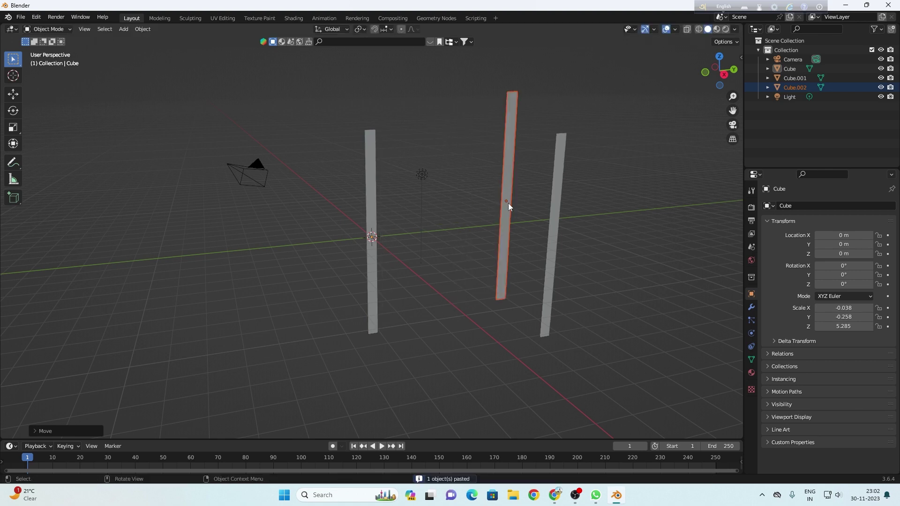
key(ctrl+v)
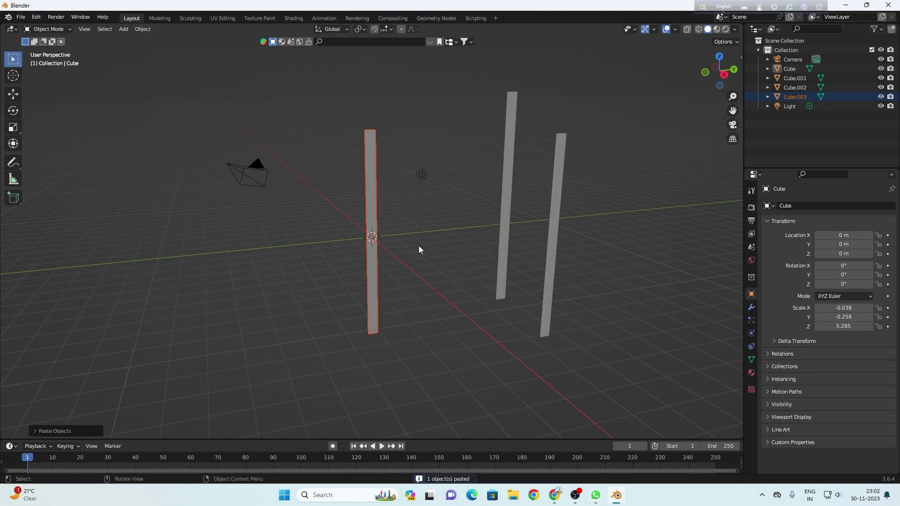
key(g)
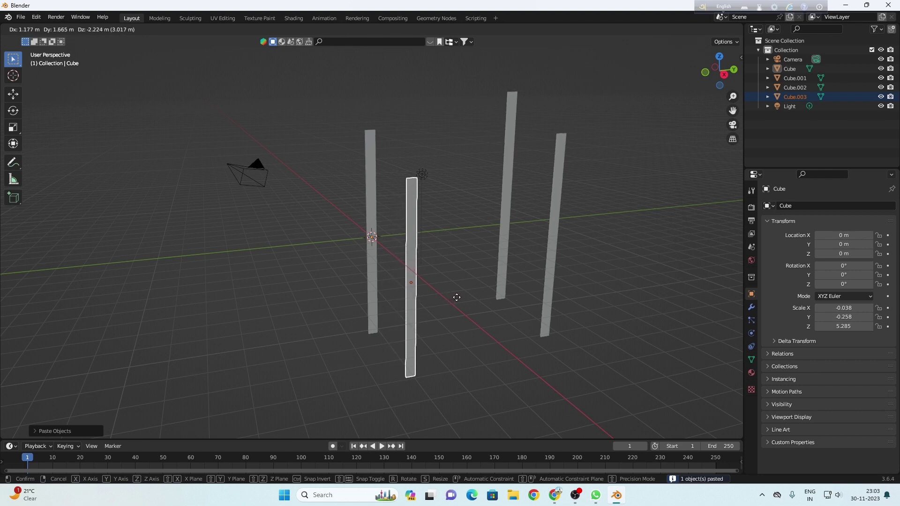
click(457, 297)
Nudge the right pillar Cube.001 and the back pillar Cube.002 into new spots.
click(552, 255)
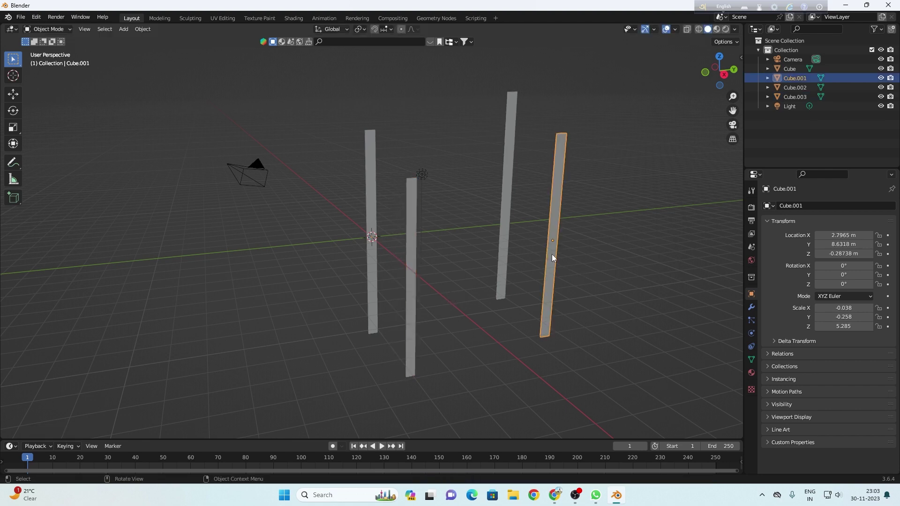
key(g)
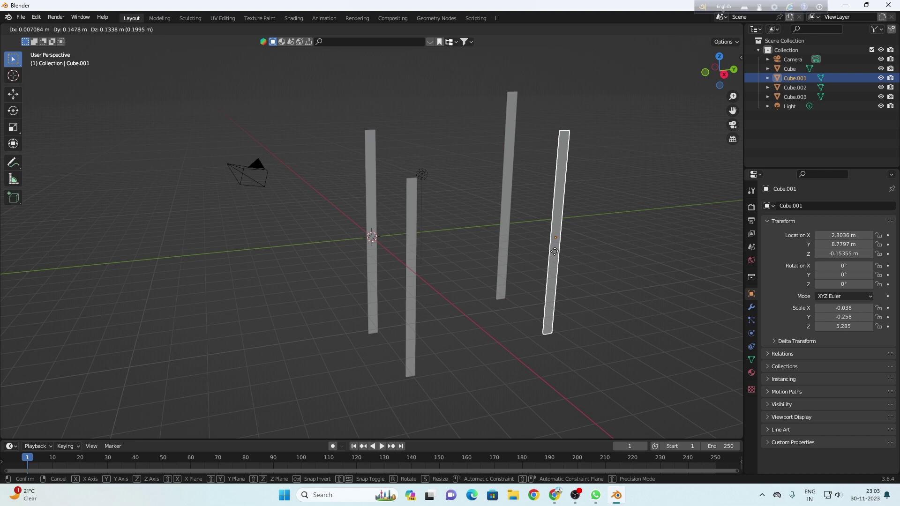
click(555, 251)
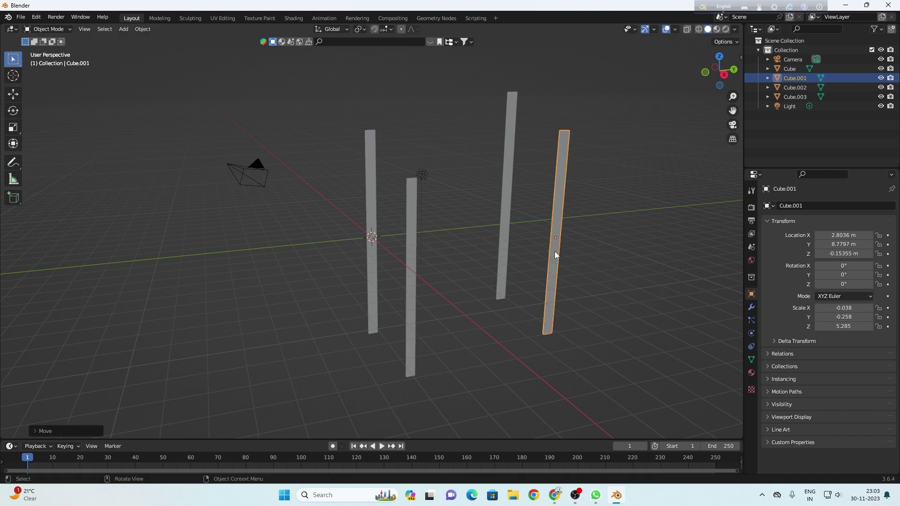
click(504, 245)
key(g)
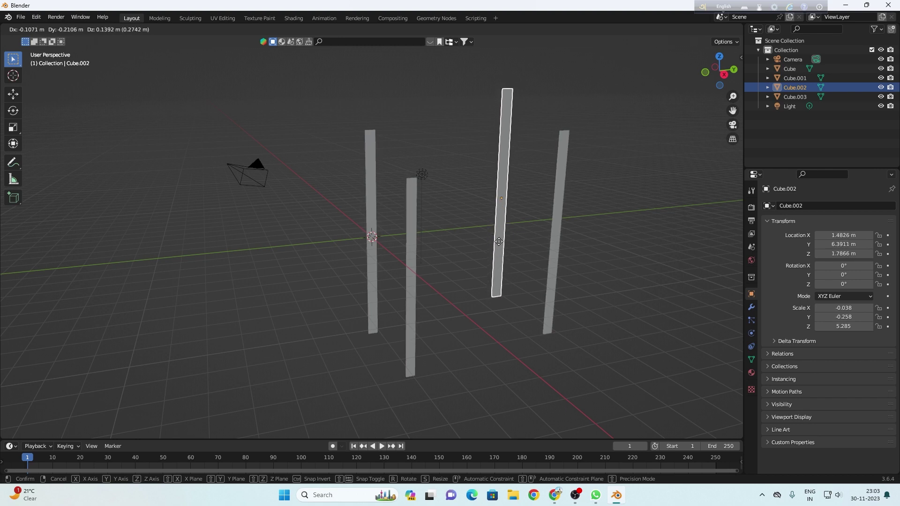
click(498, 241)
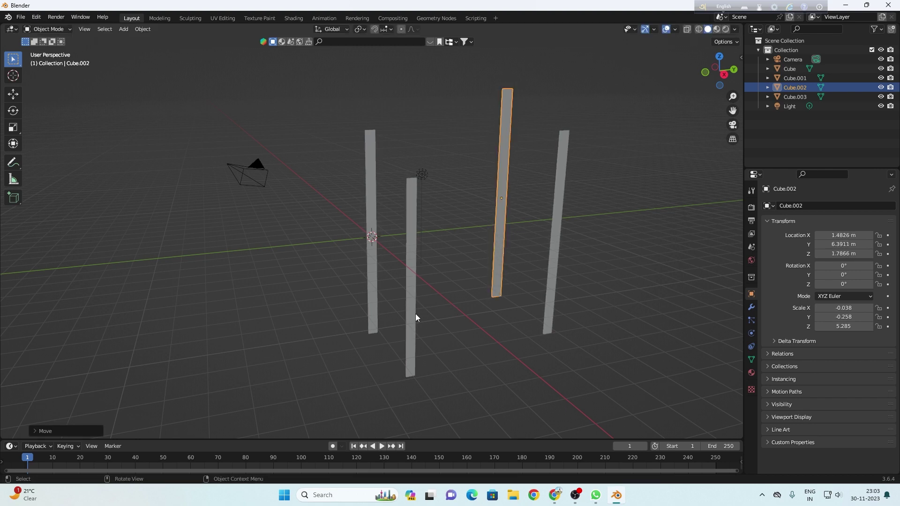
Shift Cube back, Cube.003 left and Cube.001 to X 3.4045, Y 10.059 for a rectangle.
click(370, 307)
key(g)
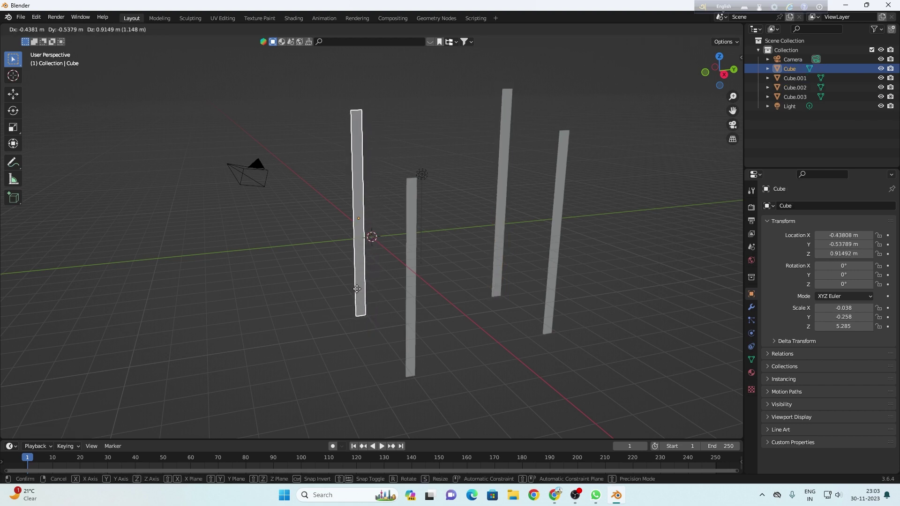
click(357, 290)
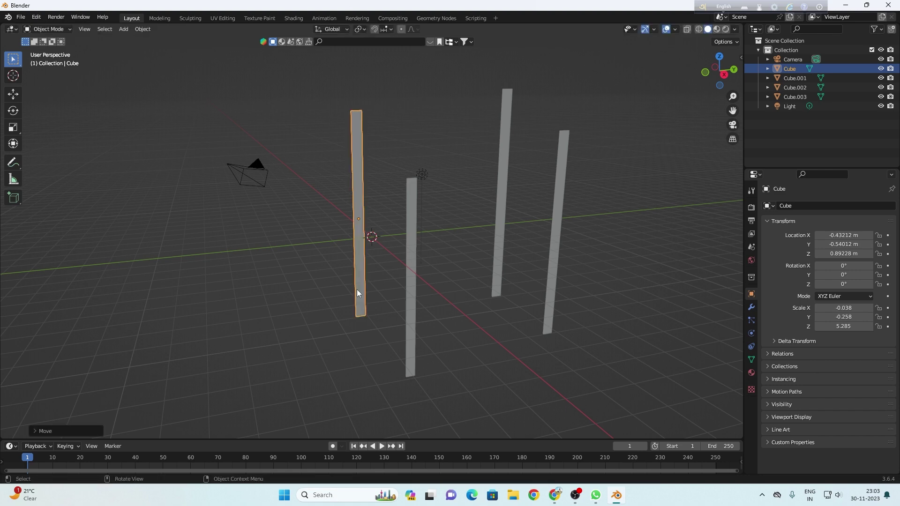
click(410, 347)
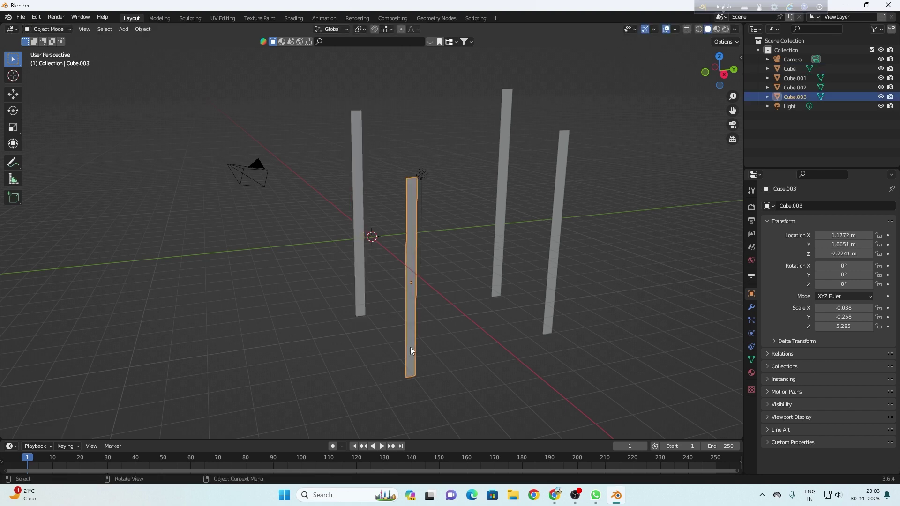
key(g)
click(407, 348)
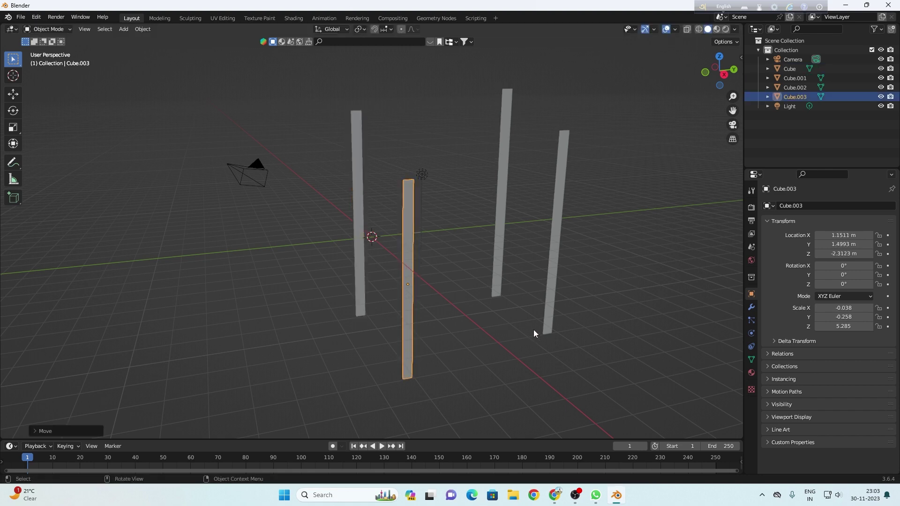
click(549, 313)
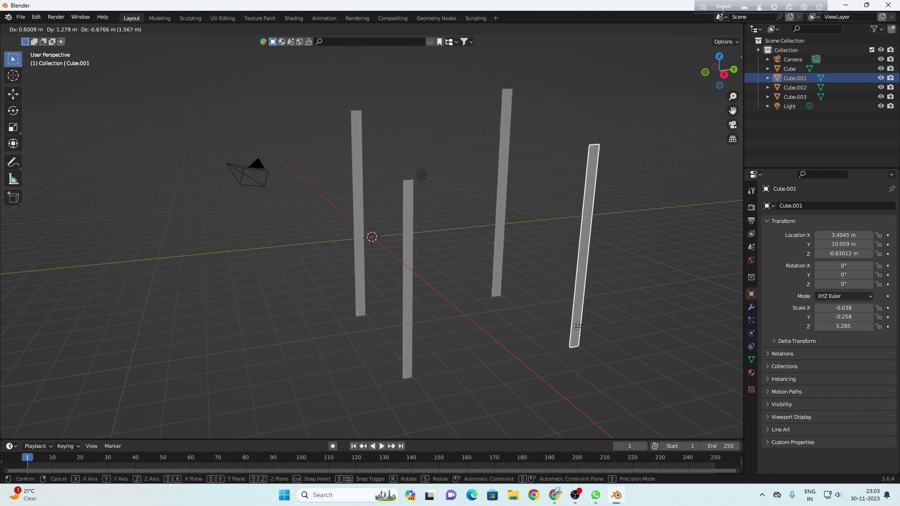
click(578, 326)
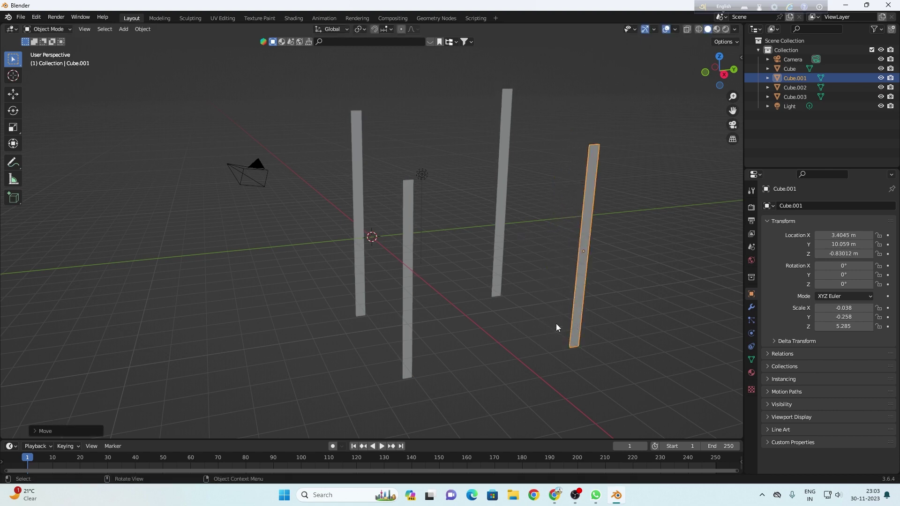
Box-select all four pillars and delete them, leaving just the camera and light.
mouse_move(722, 73)
mouse_down()
mouse_move(689, 75)
mouse_move(720, 71)
mouse_up()
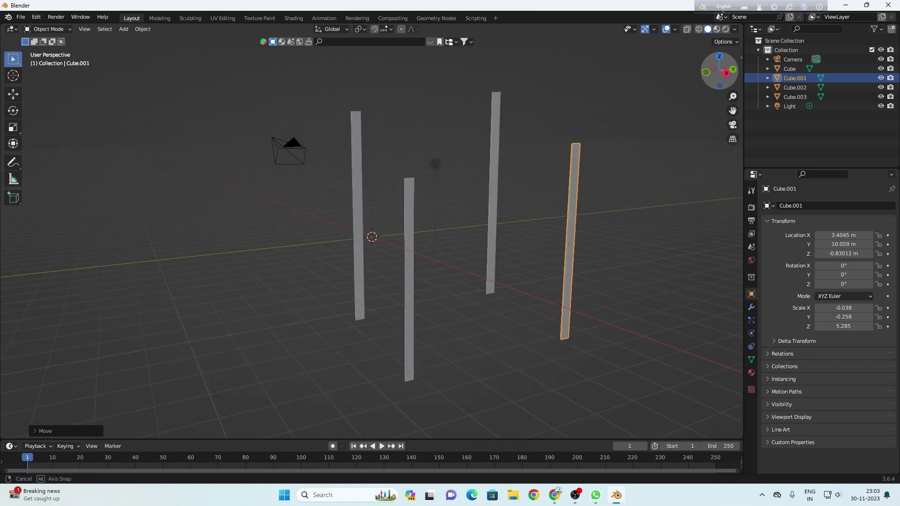
drag(668, 259, 310, 286)
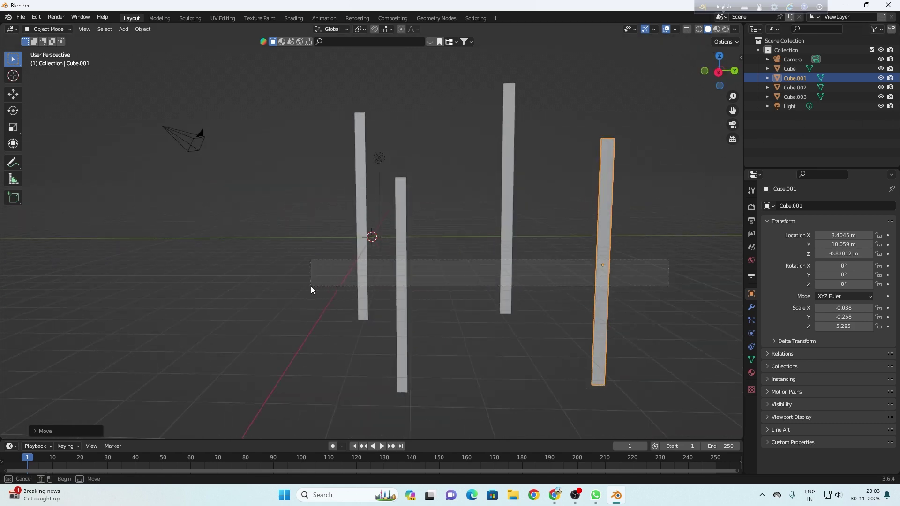
key(Delete)
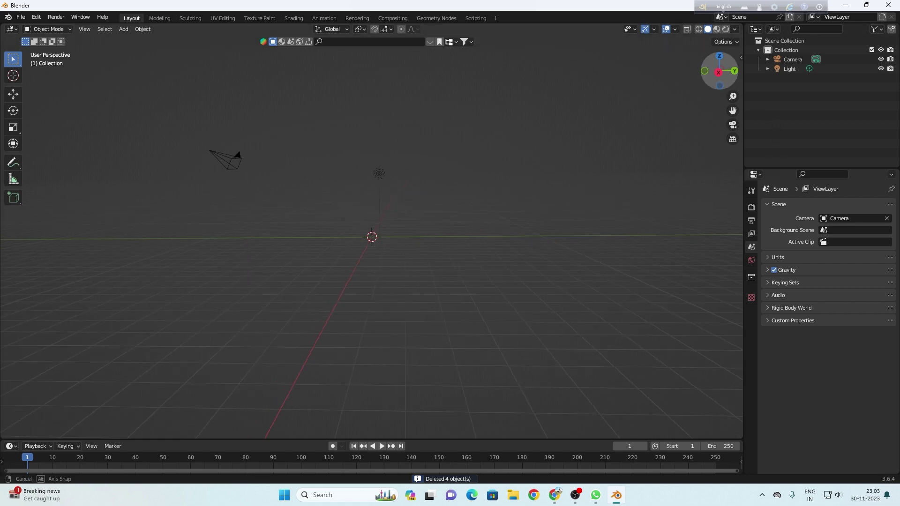
drag(719, 72, 720, 71)
Add a new cube and try stretching it along X and Y, undoing each attempt.
click(125, 29)
mouse_move(136, 40)
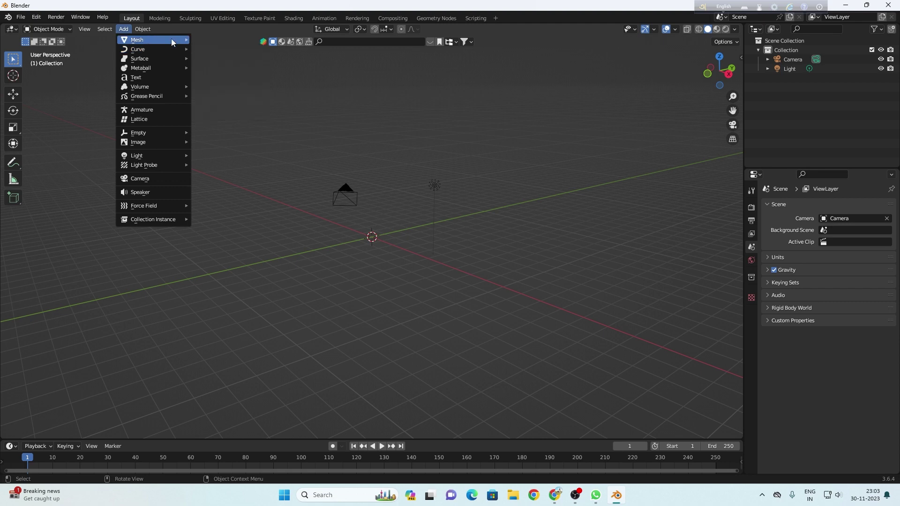
click(224, 52)
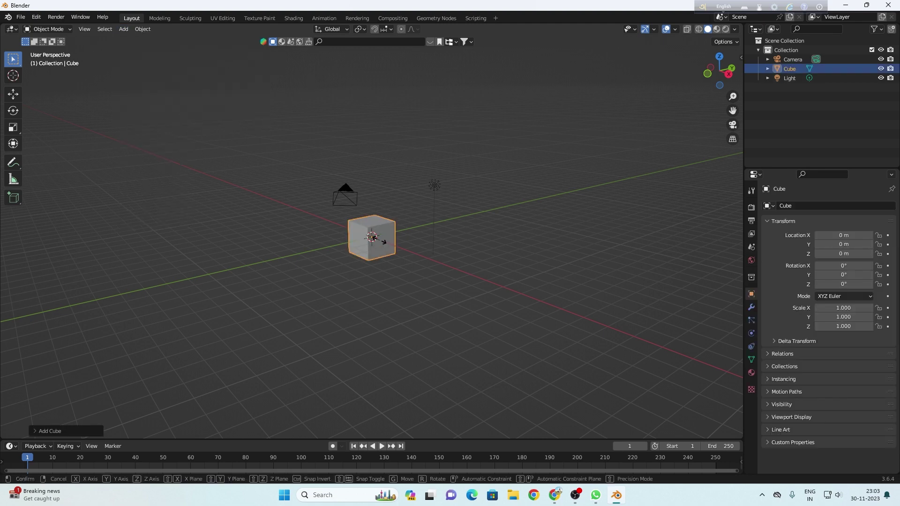
key(s)
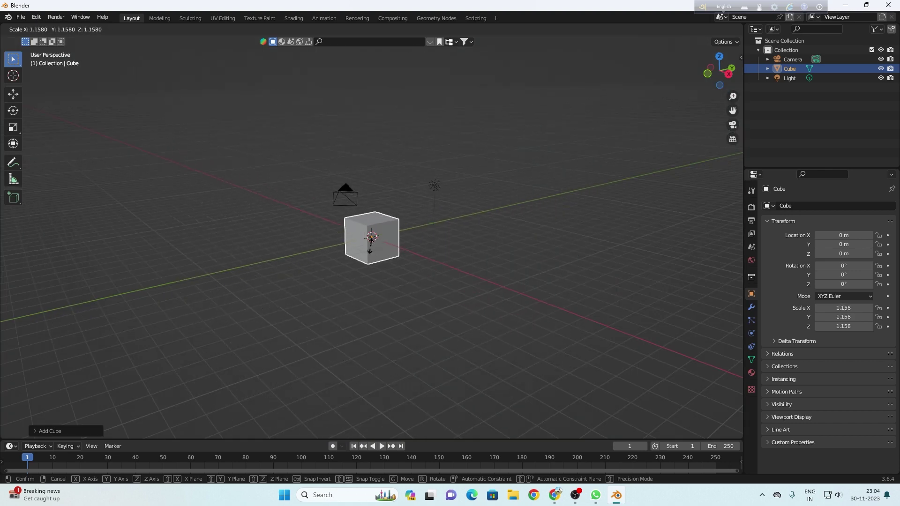
key(x)
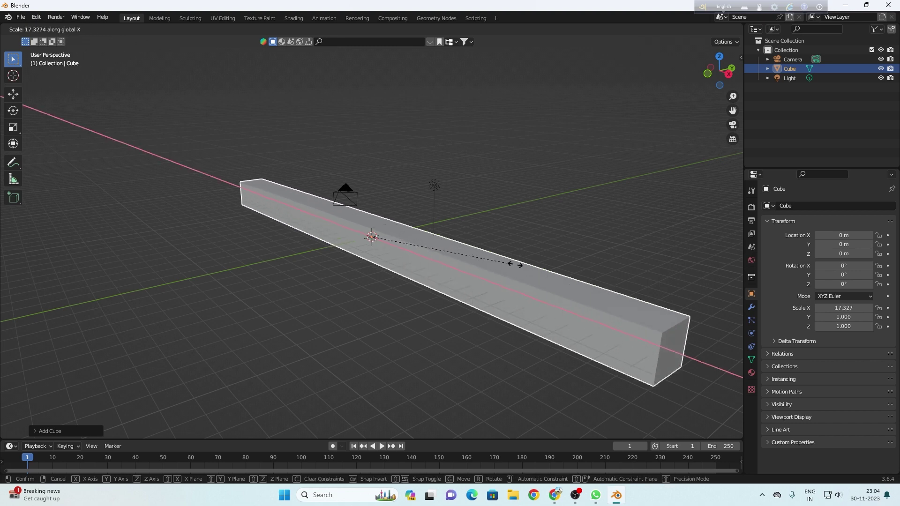
click(370, 253)
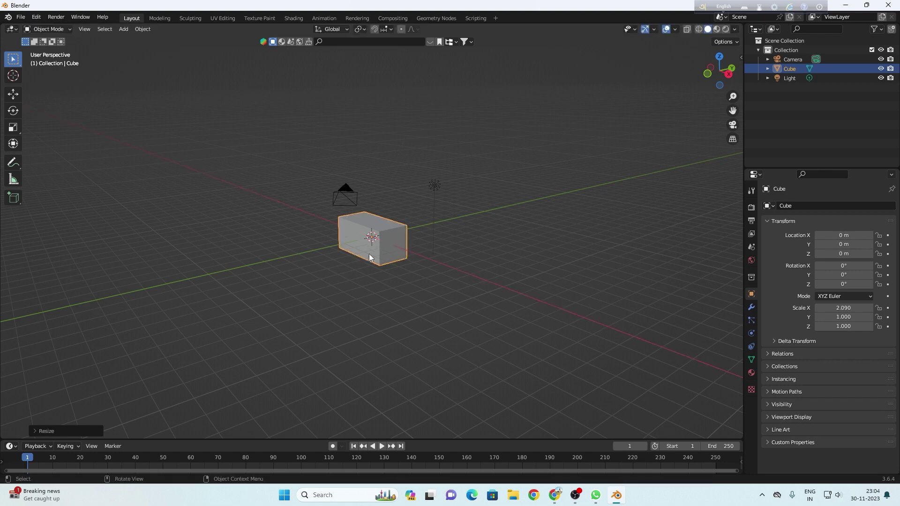
key(alt+s)
key(Delete)
key(ctrl+z)
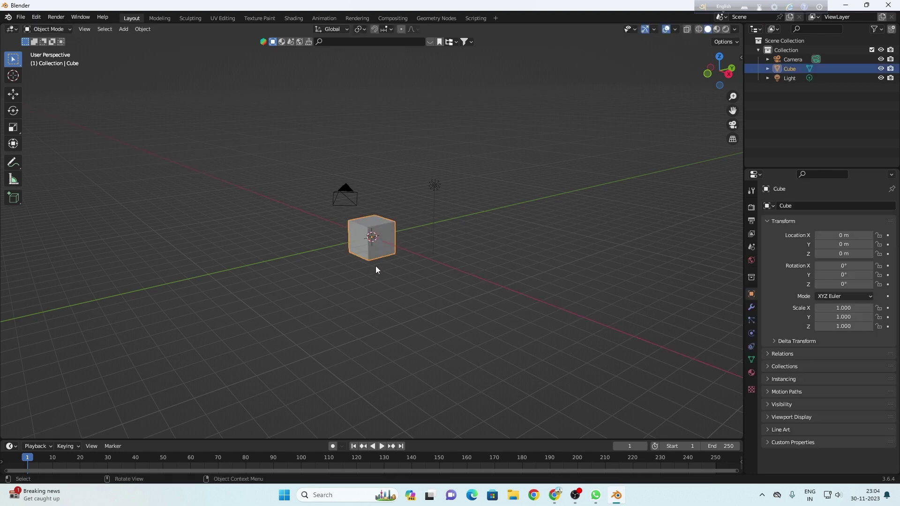
key(s)
key(y)
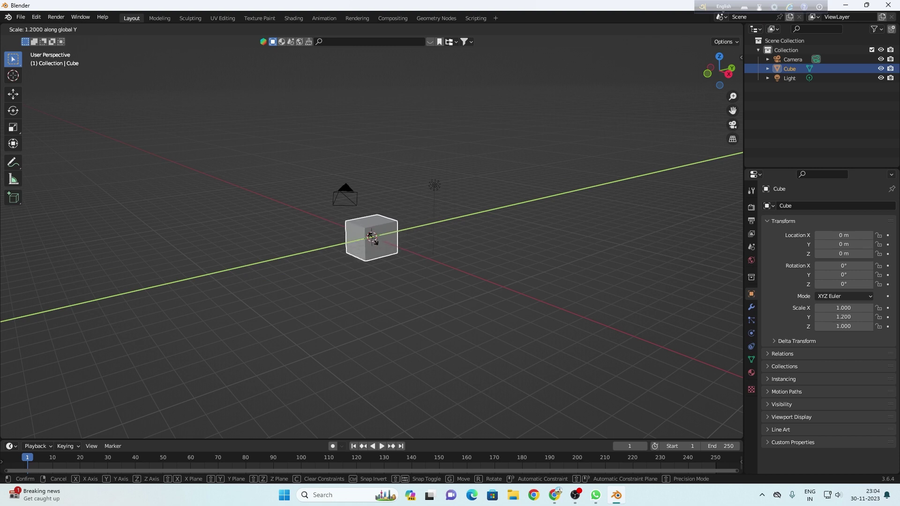
click(380, 256)
key(ctrl+z)
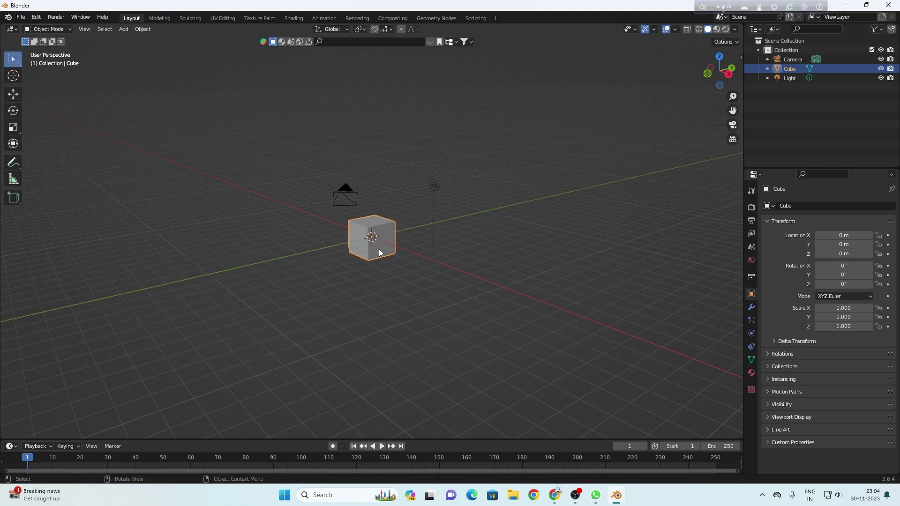
Scale the cube along Z, then shrink it evenly into a pillar of 0.495, 0.495, -4.777.
key(s)
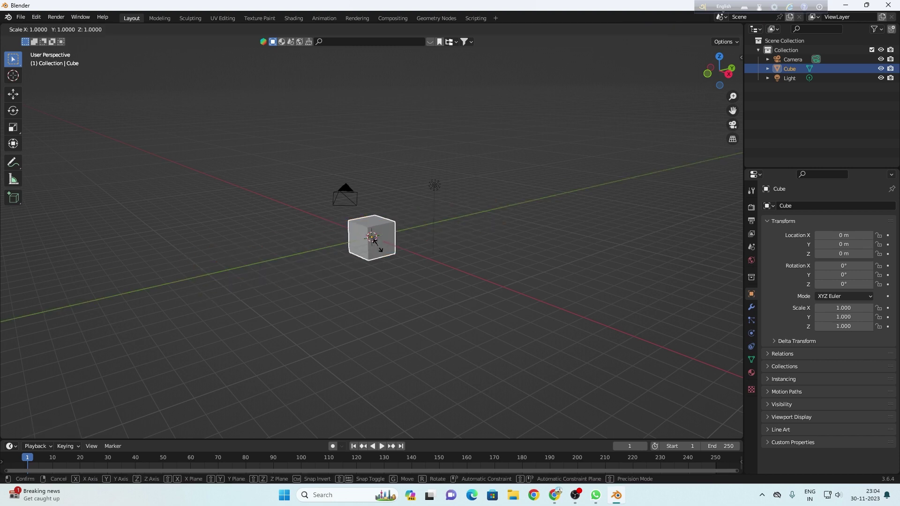
key(z)
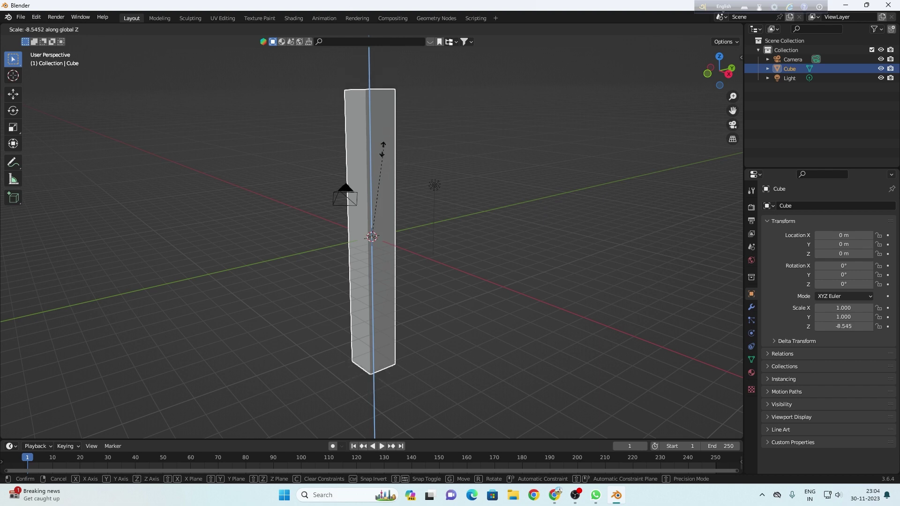
click(393, 135)
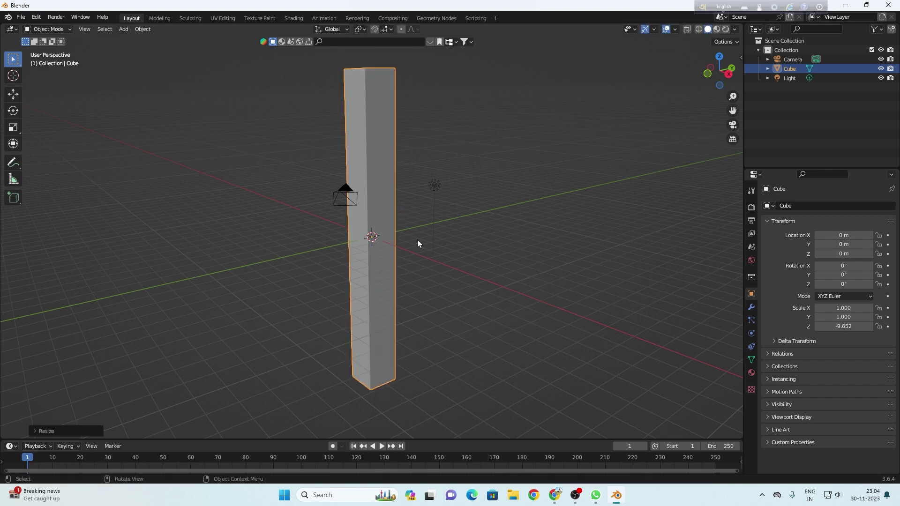
key(s)
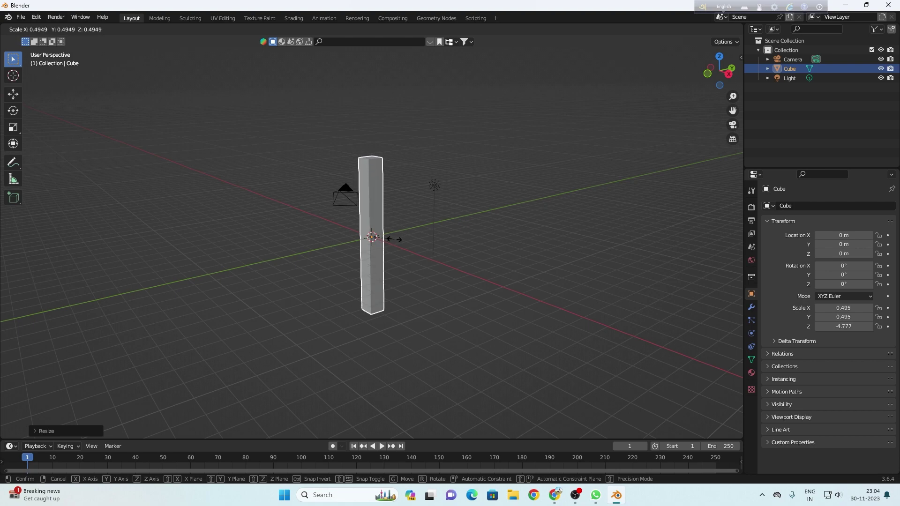
click(395, 239)
mouse_move(718, 78)
mouse_down()
mouse_move(717, 178)
mouse_move(722, 155)
mouse_move(821, 107)
mouse_up()
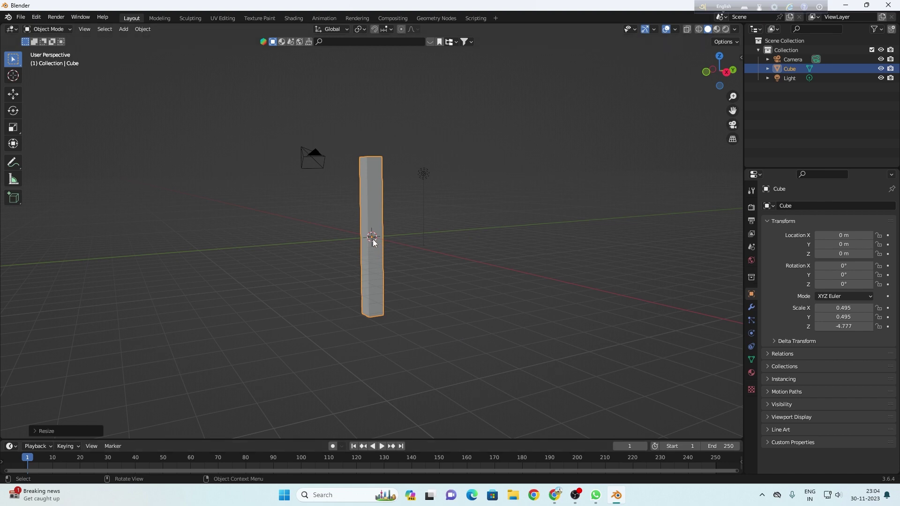
key(g)
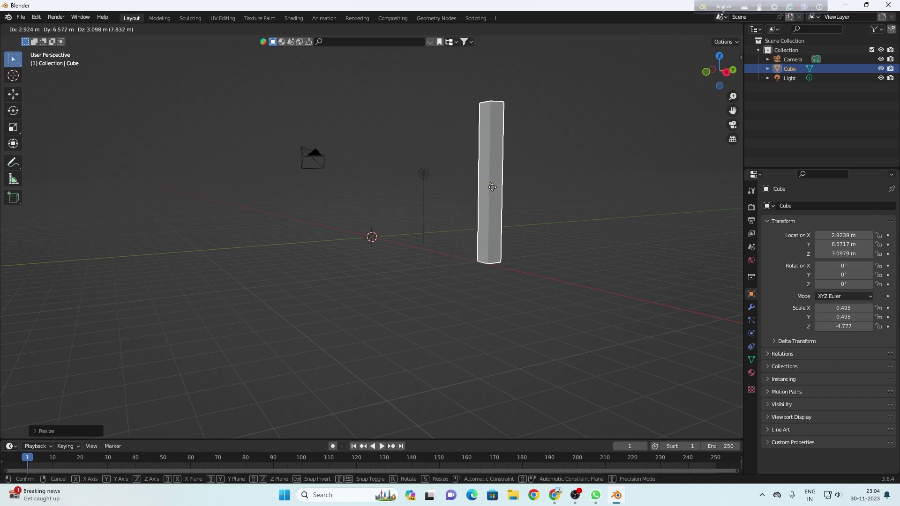
Move the pillar off the origin toward the camera side in several grabs.
click(496, 186)
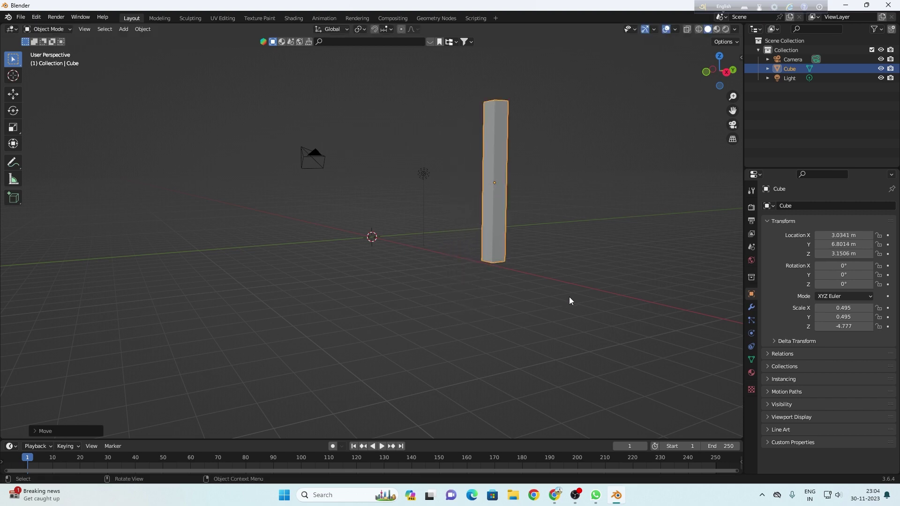
mouse_move(719, 79)
mouse_down()
mouse_move(743, 80)
mouse_move(712, 88)
mouse_up()
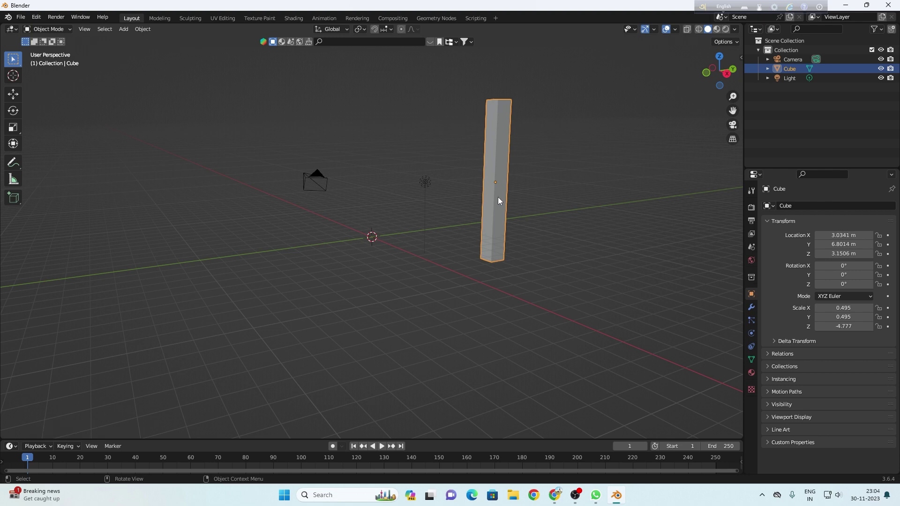
key(g)
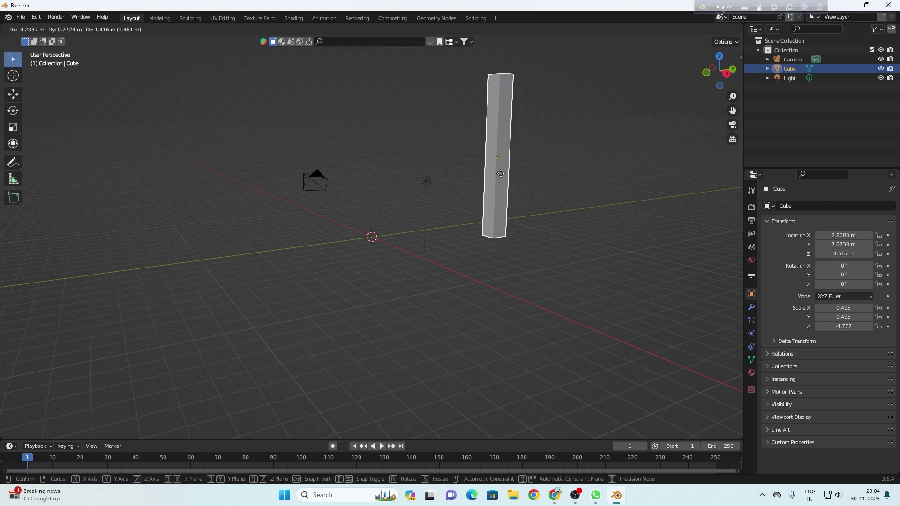
click(500, 174)
drag(711, 85, 716, 88)
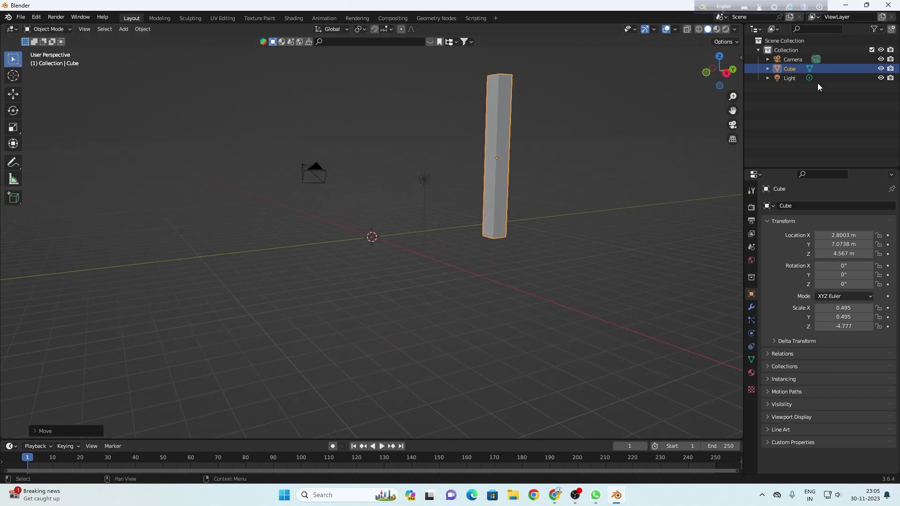
key(g)
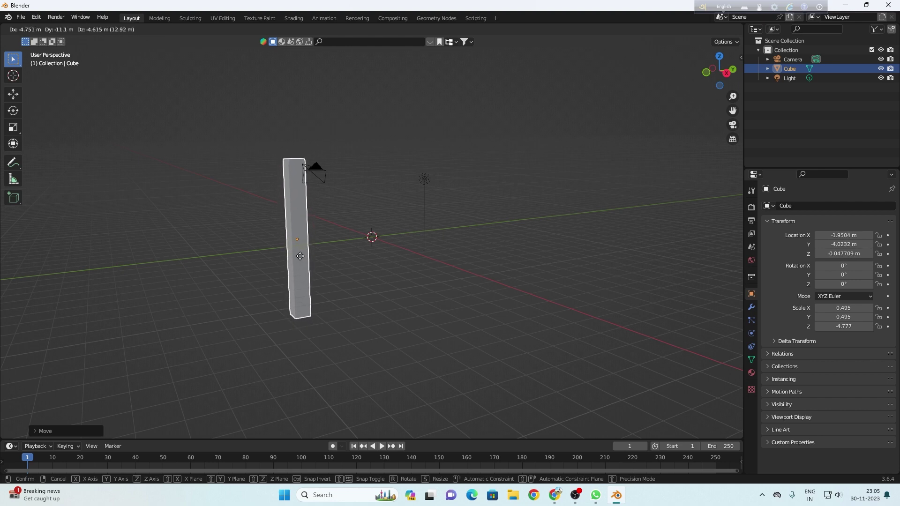
click(305, 261)
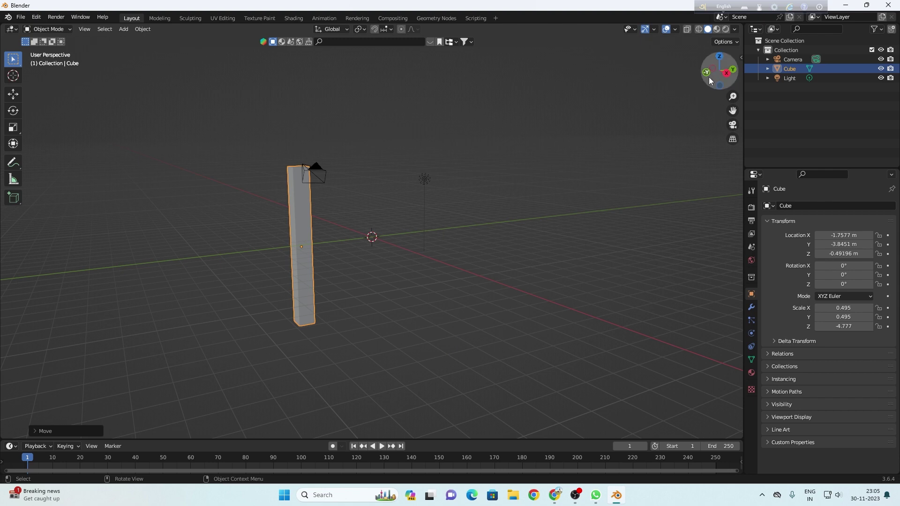
From a side-on view, raise the pillar to about X -3.146, Y -3.68, Z 4.25.
drag(710, 81, 703, 66)
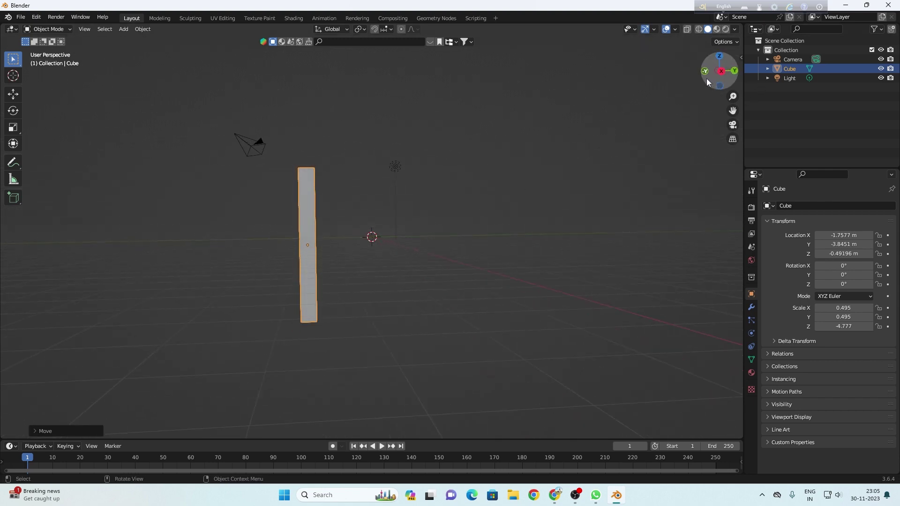
drag(711, 80, 744, 70)
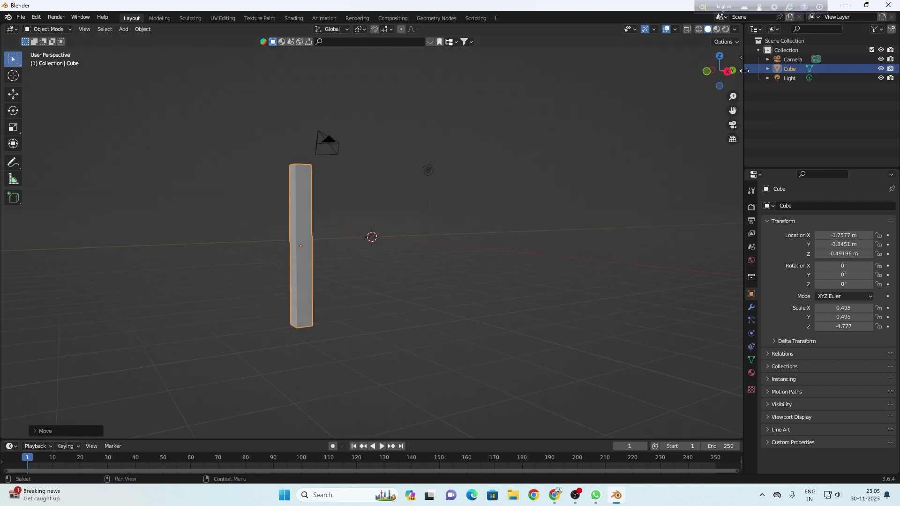
click(727, 74)
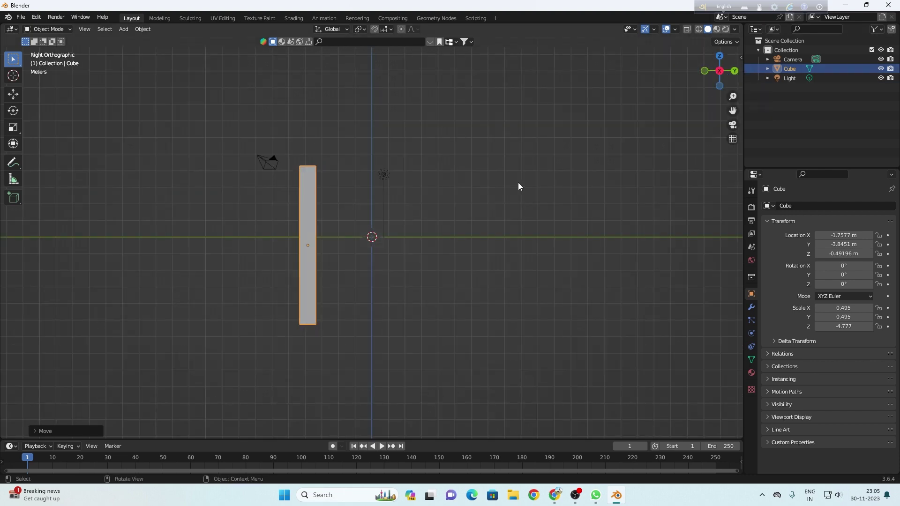
drag(711, 82, 685, 93)
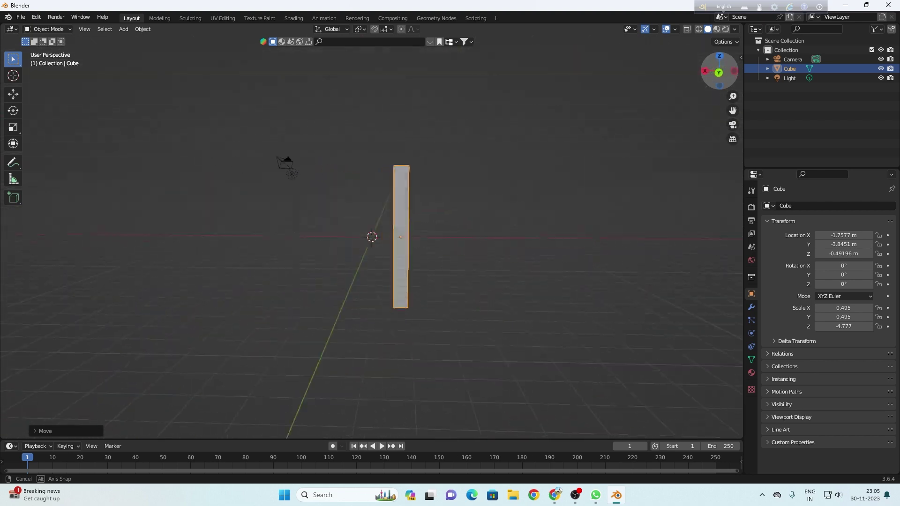
drag(718, 72, 660, 94)
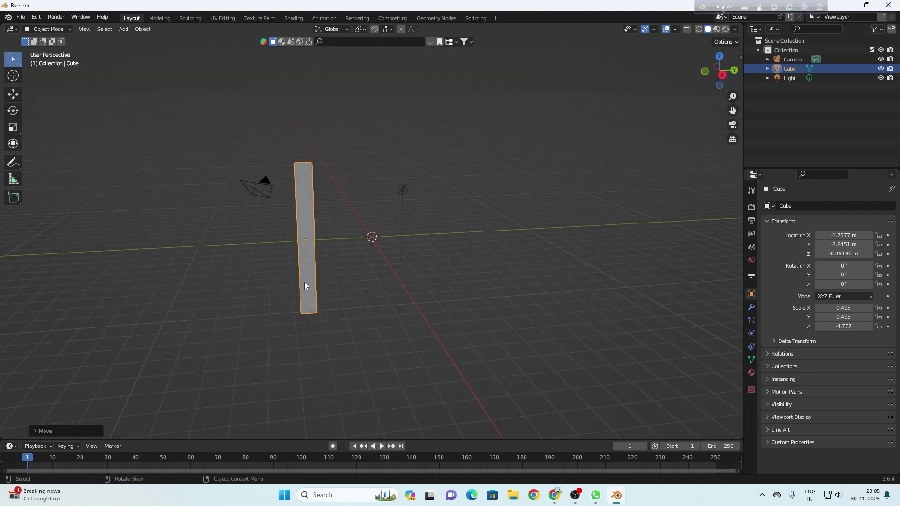
drag(313, 249, 312, 170)
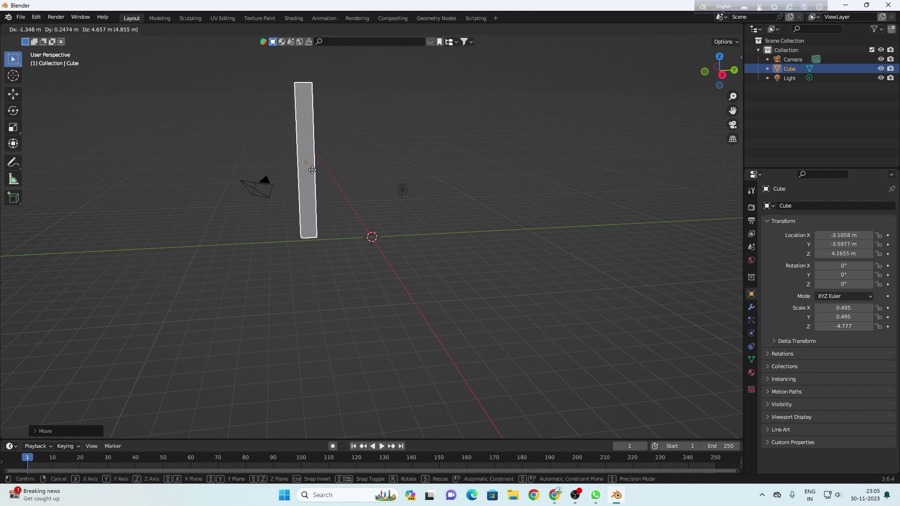
mouse_move(719, 72)
mouse_down()
mouse_move(675, 71)
mouse_move(710, 83)
mouse_up()
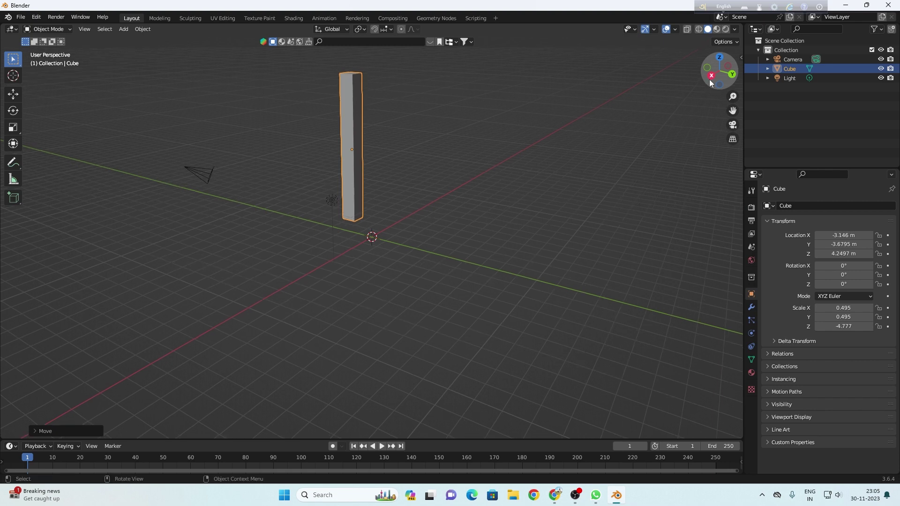
Copy the pillar and paste three copies, placing them right, further right and in front.
key(ctrl+c)
click(469, 216)
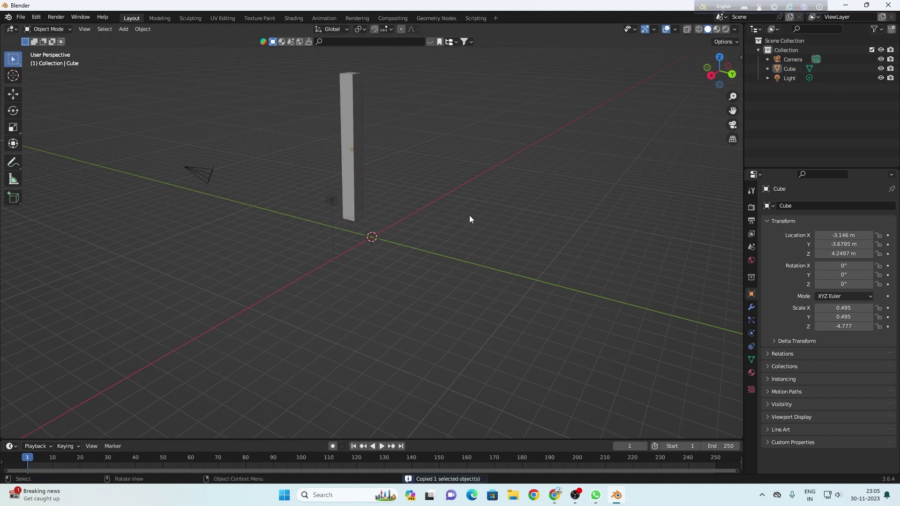
key(ctrl+v)
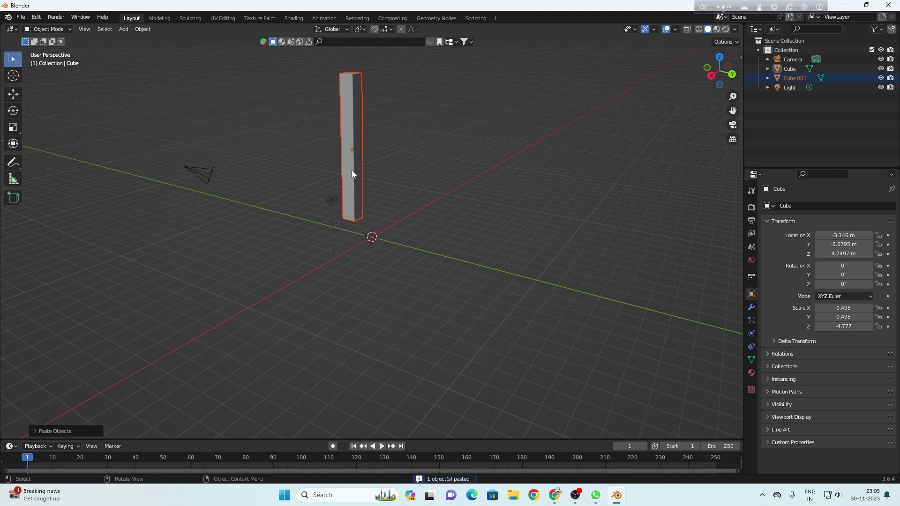
key(g)
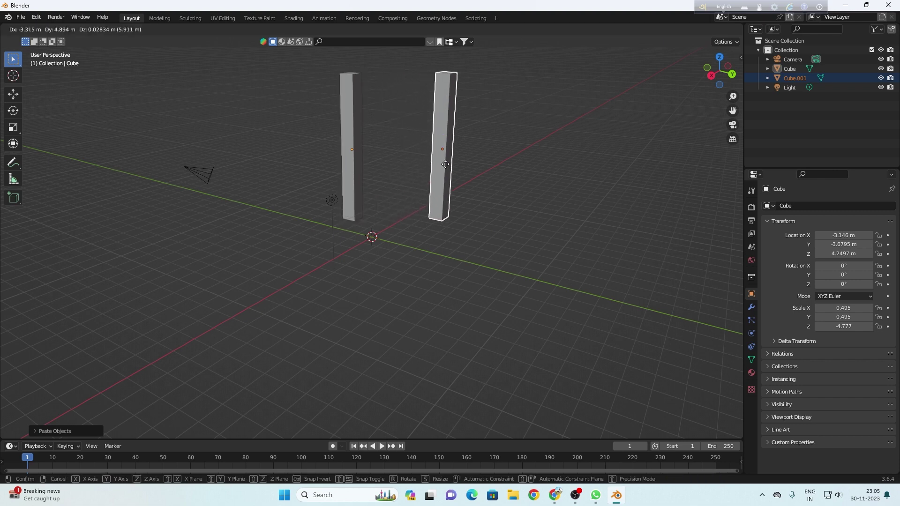
click(435, 124)
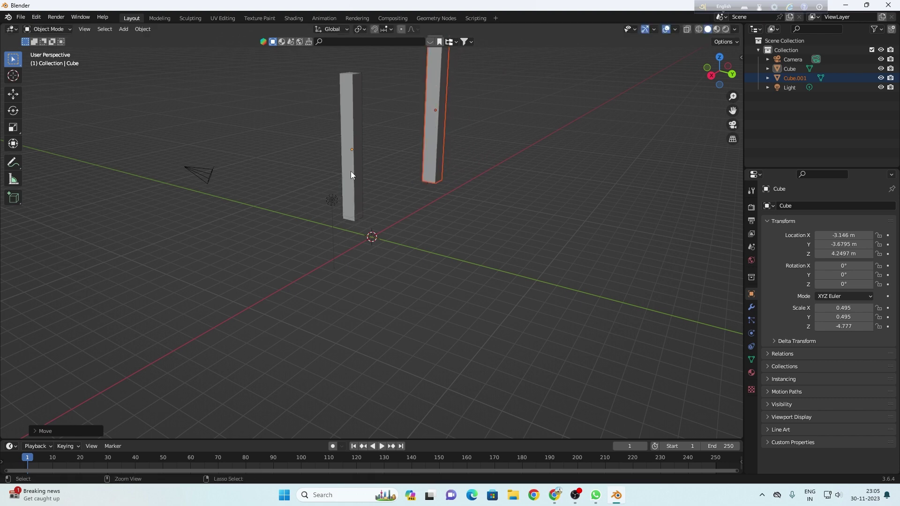
key(ctrl+v)
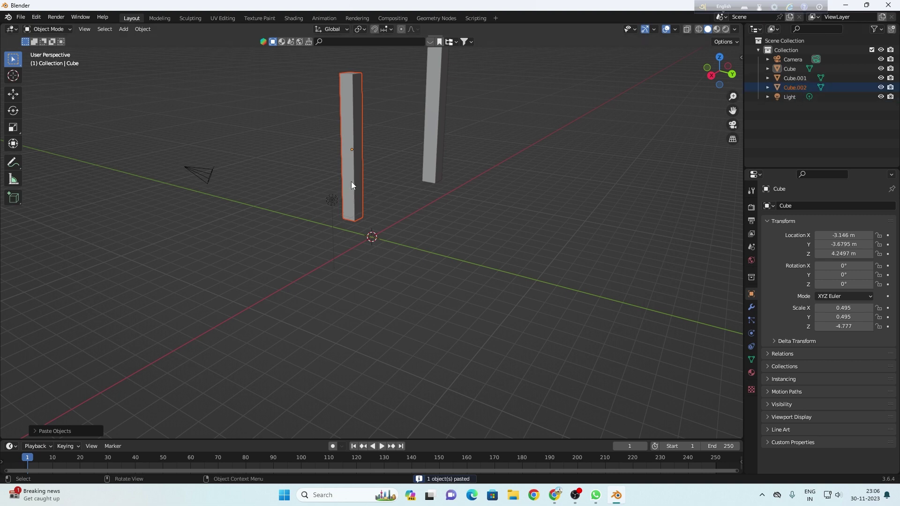
key(g)
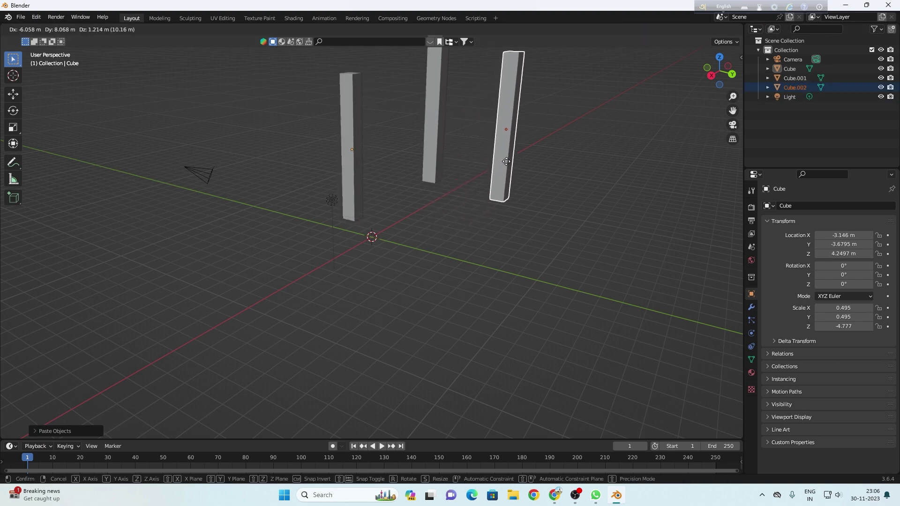
click(509, 162)
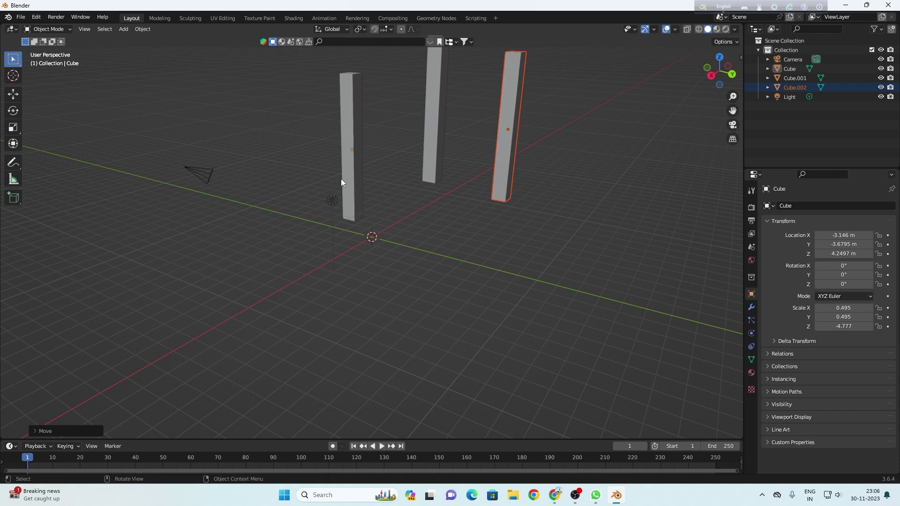
key(ctrl+v)
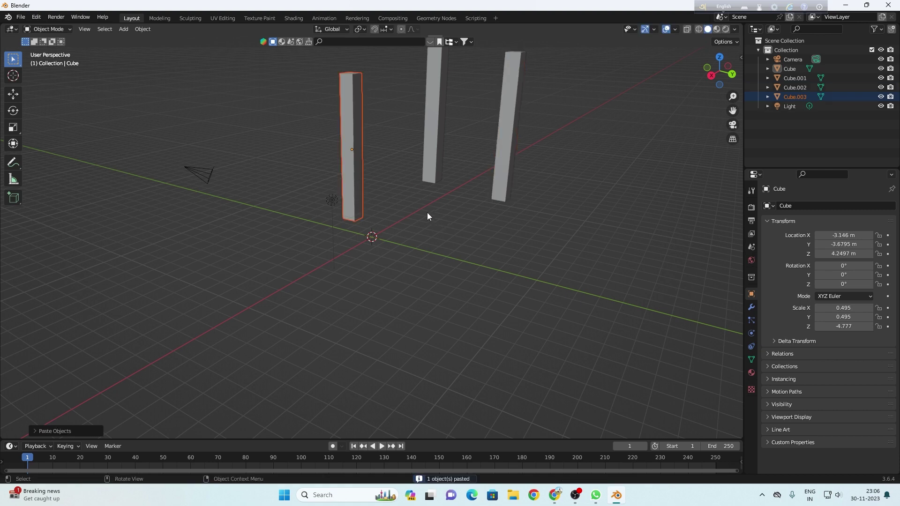
key(g)
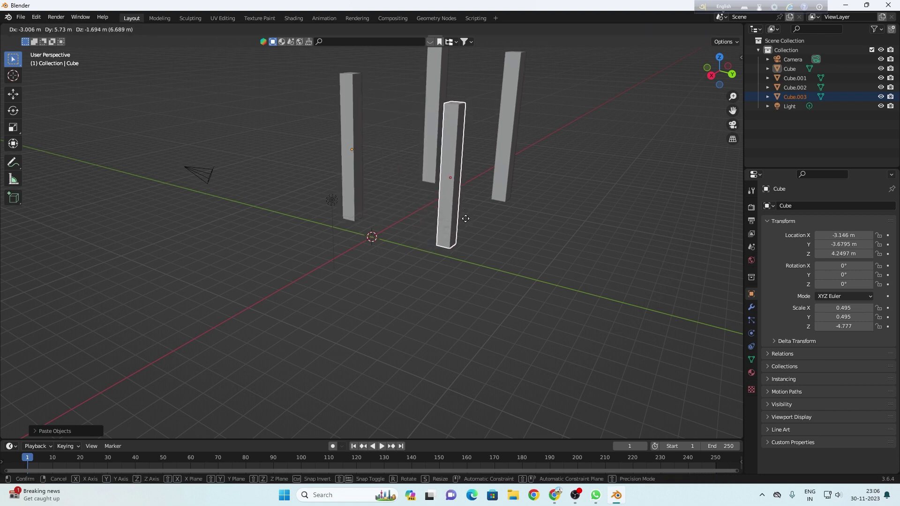
click(465, 218)
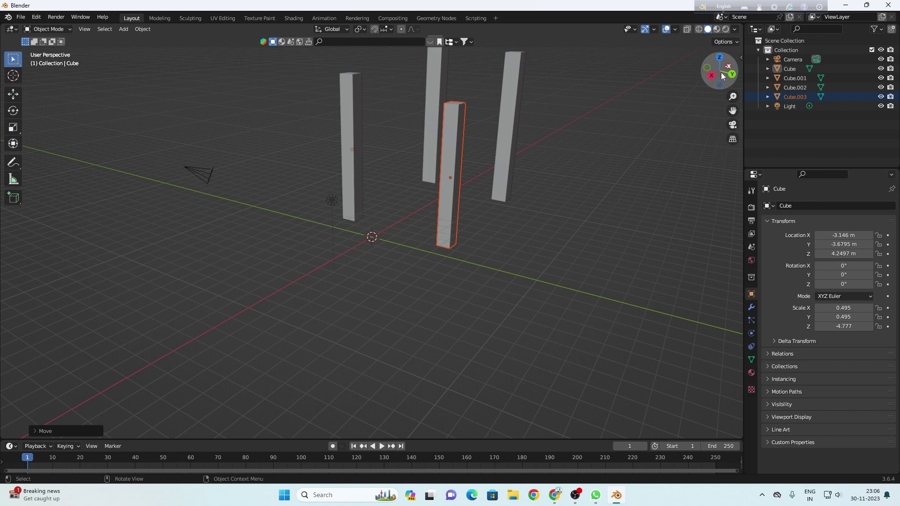
Reposition Cube.001, Cube.002 and Cube.003, leaving Cube.003 at X -3.4623, Y 4.1197.
mouse_move(723, 77)
mouse_down()
mouse_move(703, 79)
mouse_move(730, 108)
mouse_up()
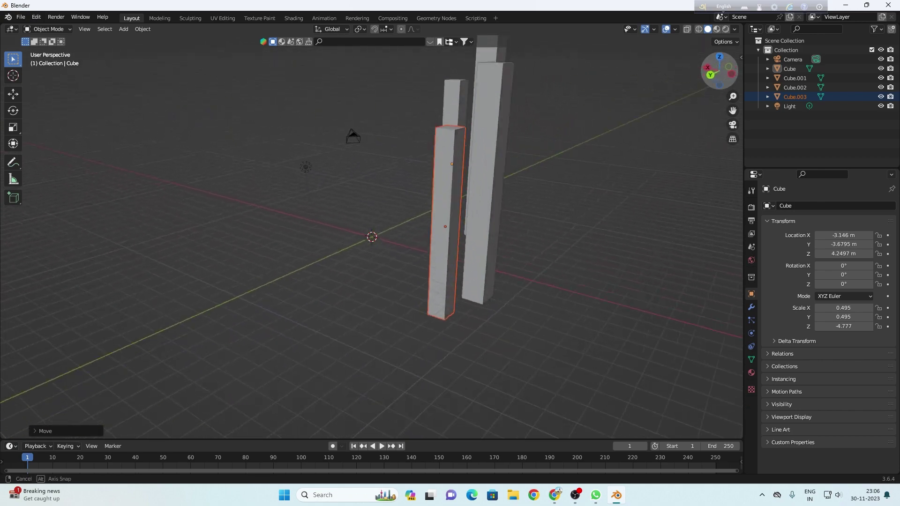
click(470, 194)
key(g)
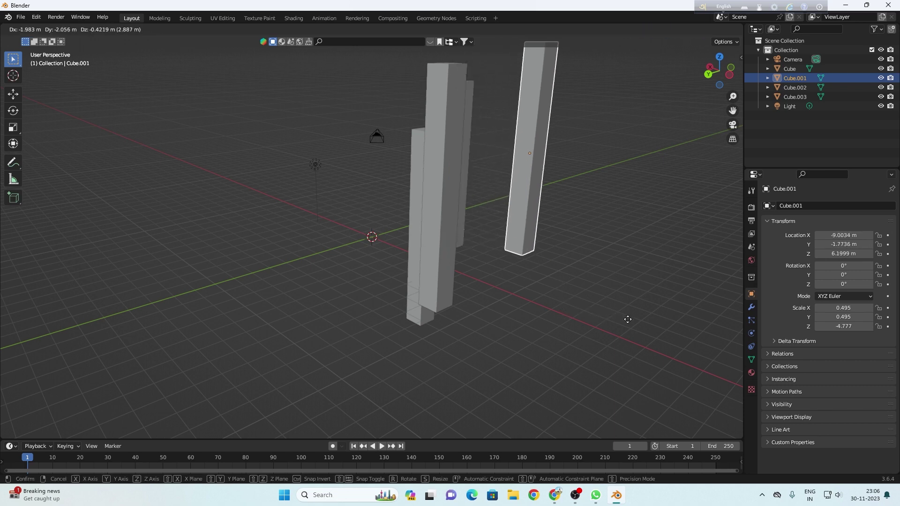
click(653, 353)
click(451, 282)
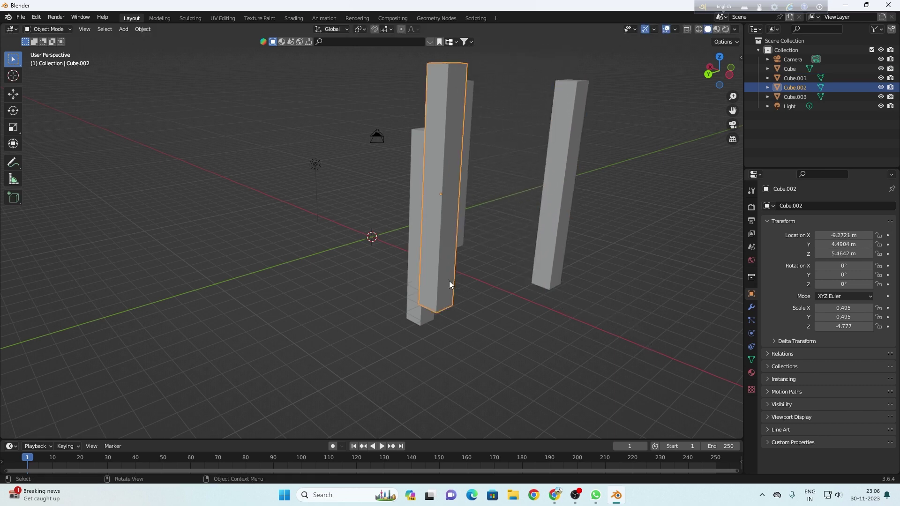
key(g)
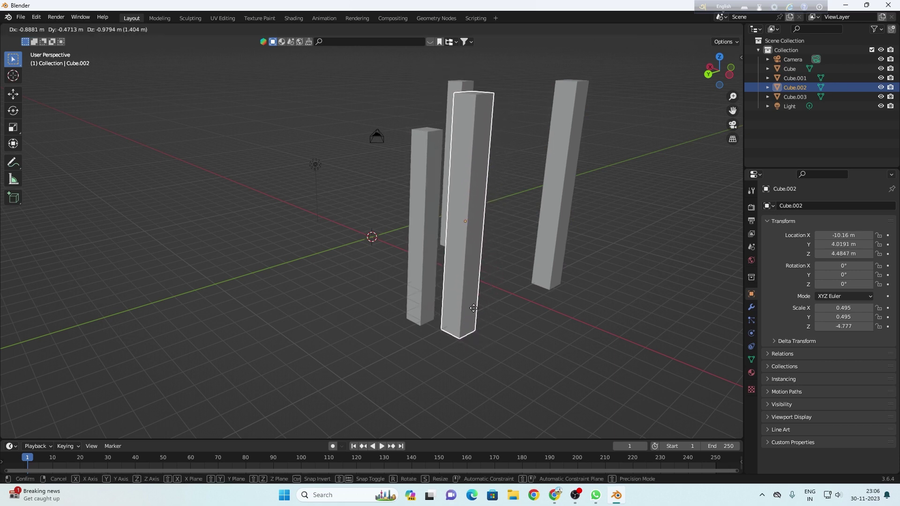
click(472, 307)
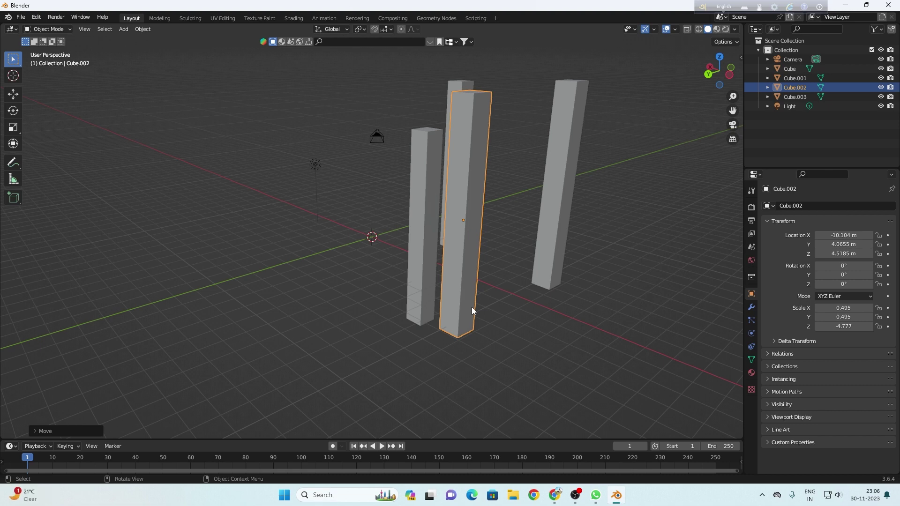
click(418, 258)
key(g)
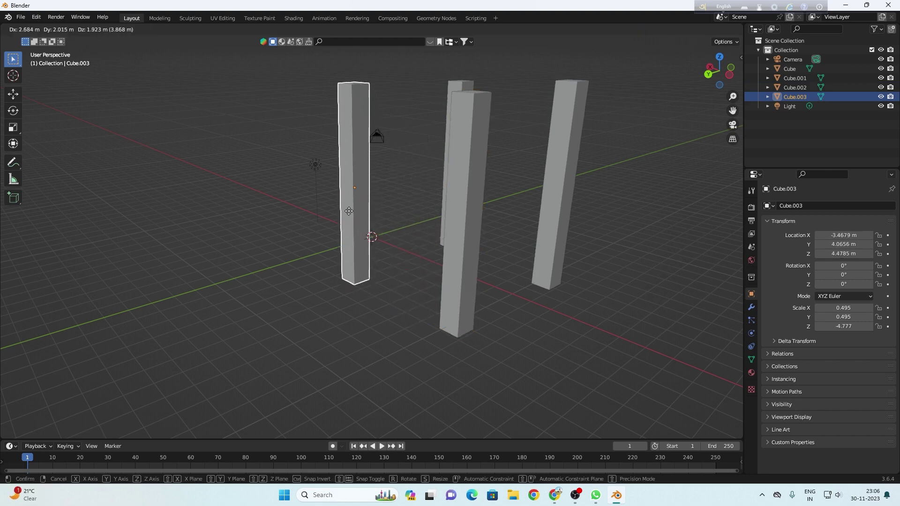
click(349, 219)
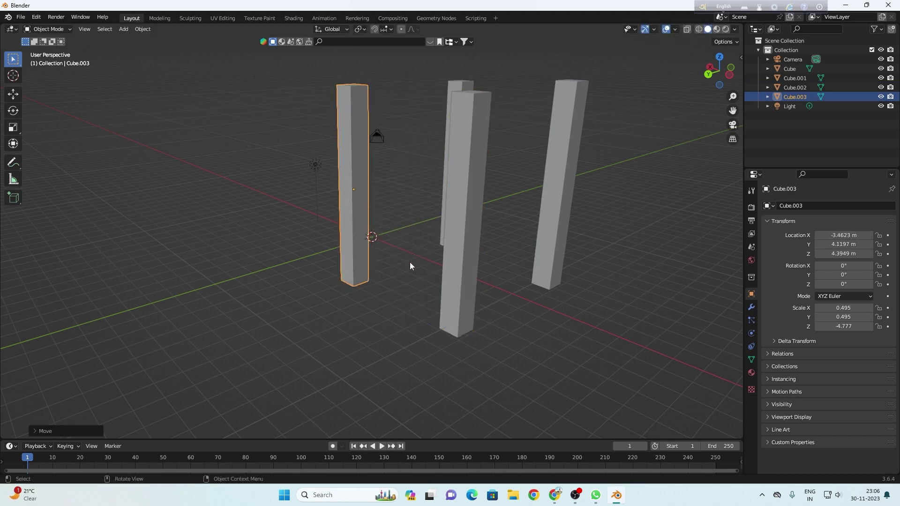
Nudge the Cube pillar to X -3.1759, Y -2.5819, Z 4.4649, in line with its neighbour.
drag(717, 85, 731, 91)
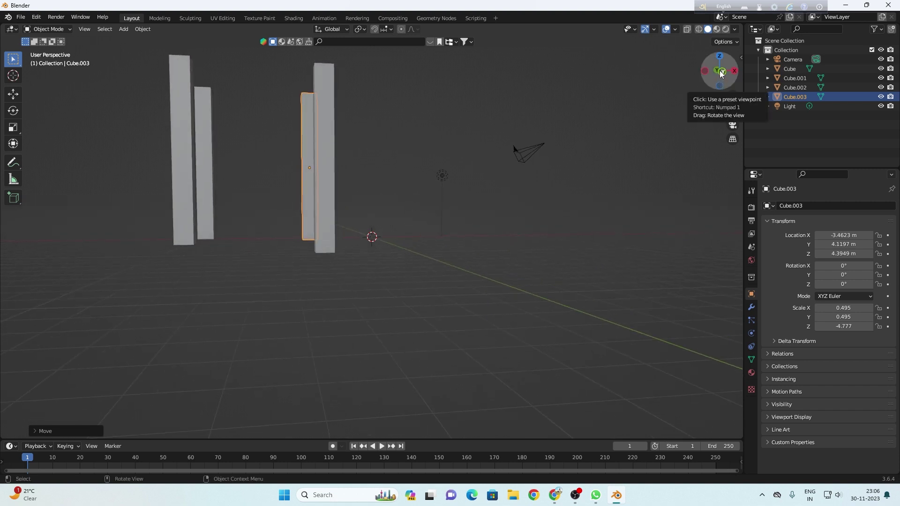
drag(720, 73, 710, 75)
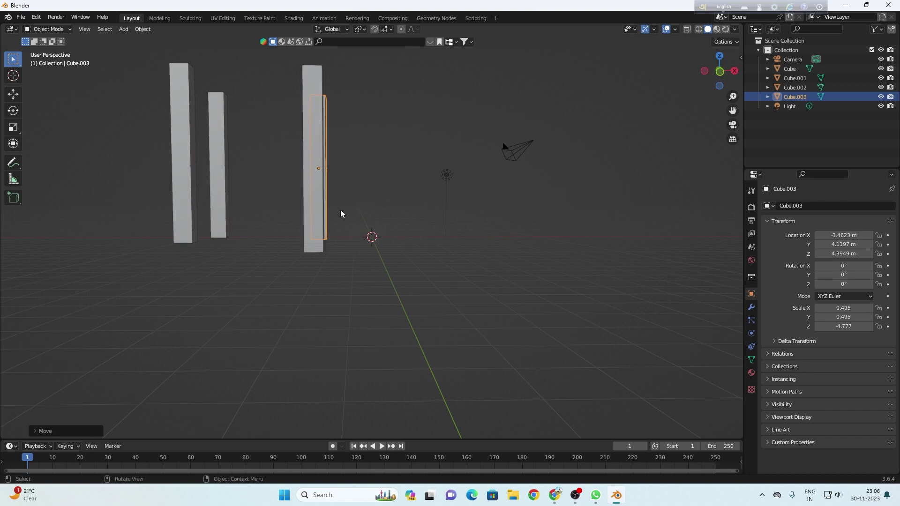
drag(711, 80, 705, 83)
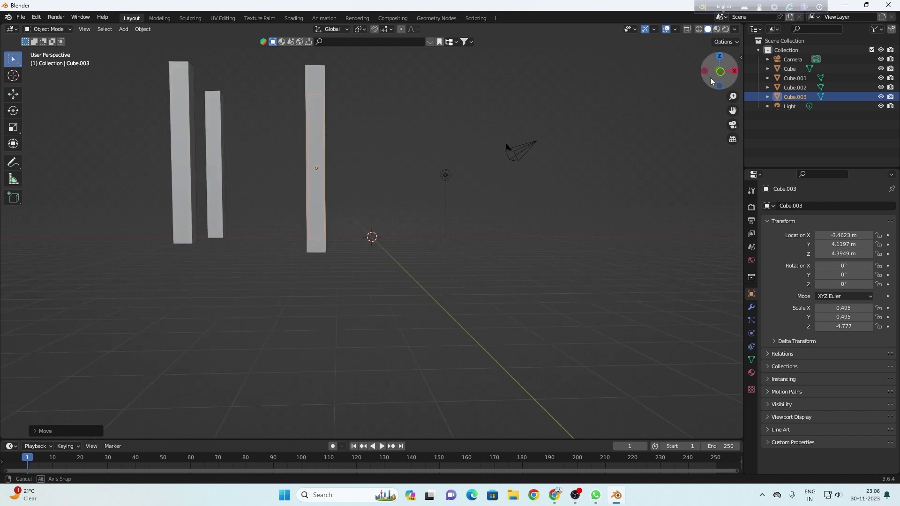
click(310, 242)
drag(310, 250, 309, 247)
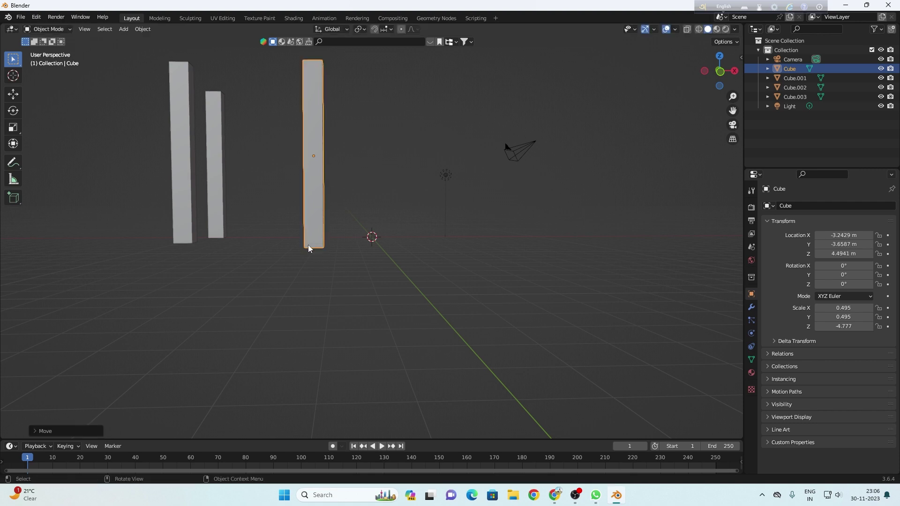
mouse_move(715, 77)
mouse_down()
mouse_move(623, 84)
mouse_move(339, 203)
mouse_up()
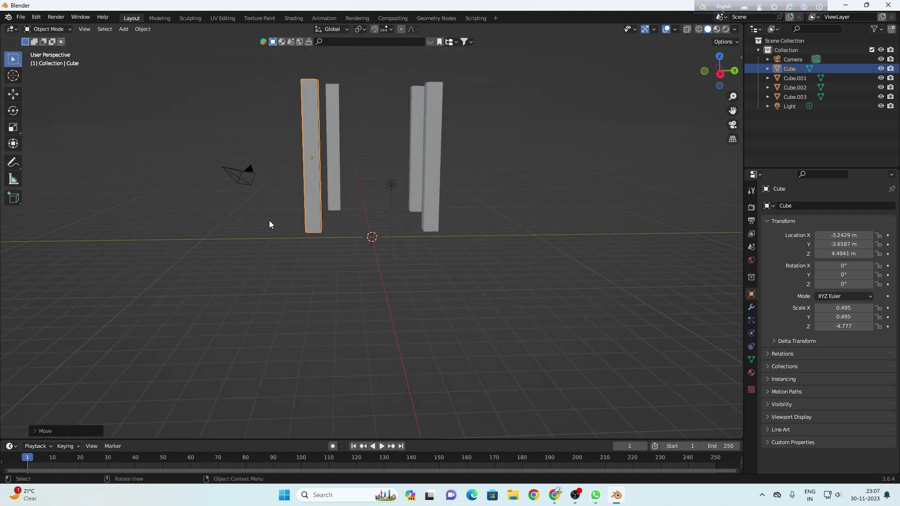
key(g)
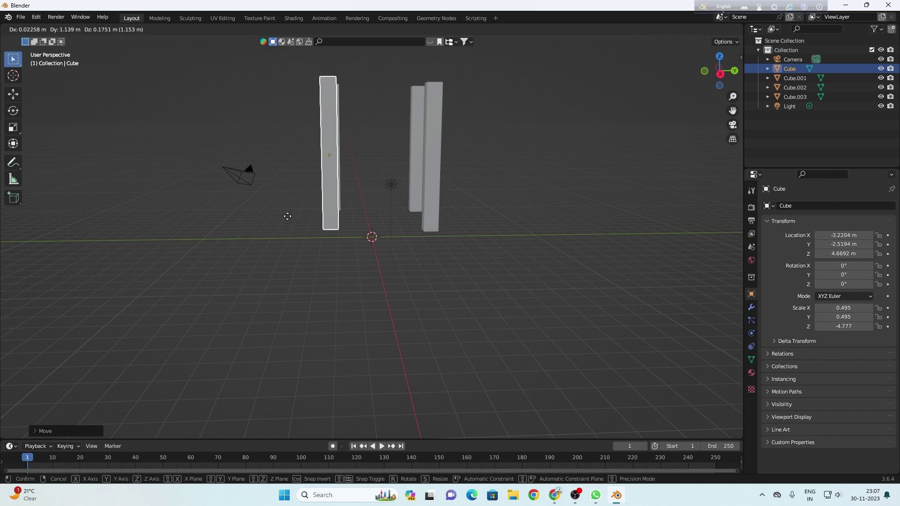
click(286, 219)
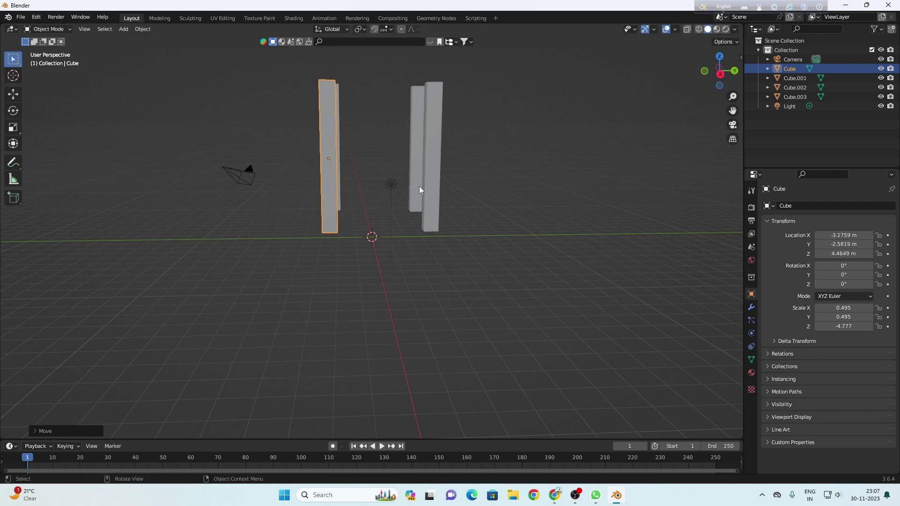
drag(708, 84, 670, 84)
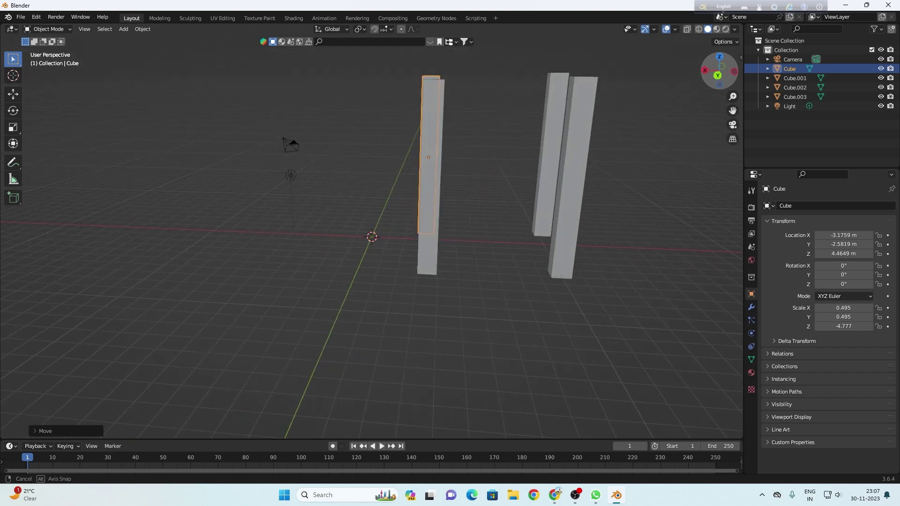
mouse_move(670, 84)
mouse_down()
mouse_move(586, 92)
mouse_move(594, 119)
mouse_up()
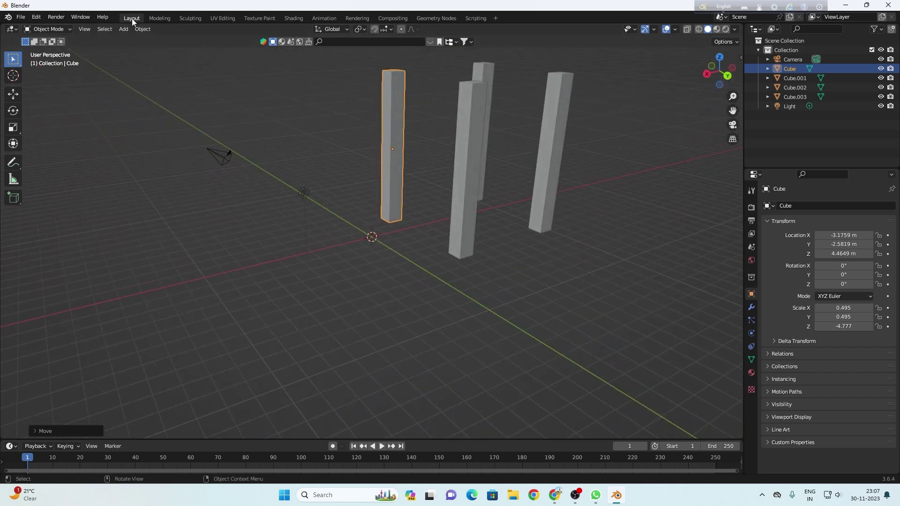
Add a plane scaled to 9.699 and lift it to X -6.316, Z 9.4434 atop the pillars.
click(123, 29)
mouse_move(137, 39)
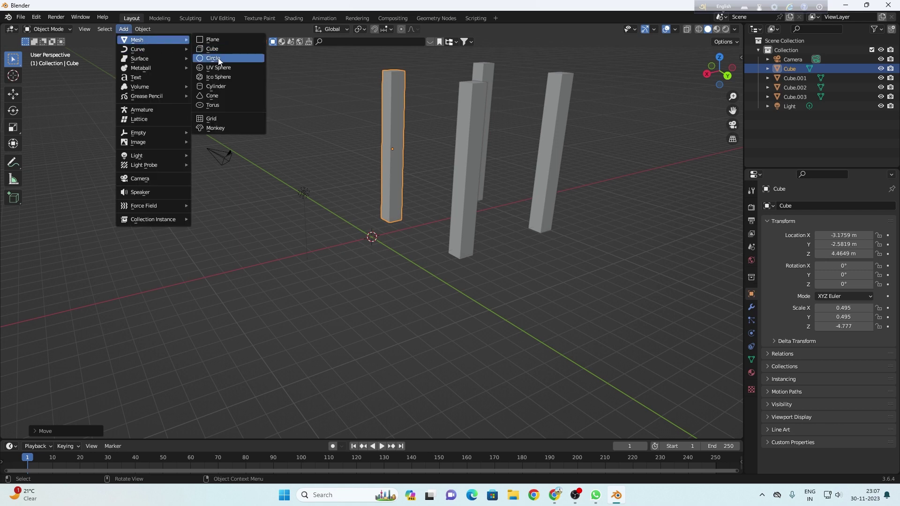
click(232, 40)
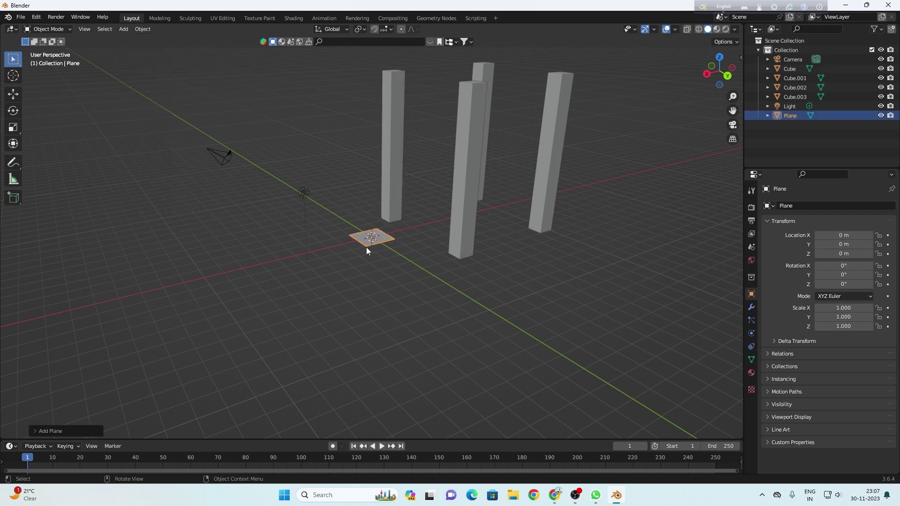
key(s)
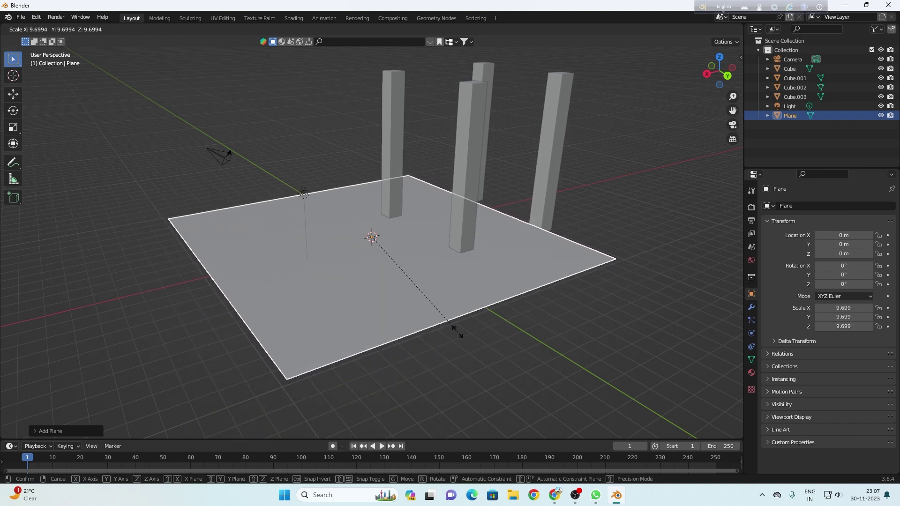
click(452, 337)
key(g)
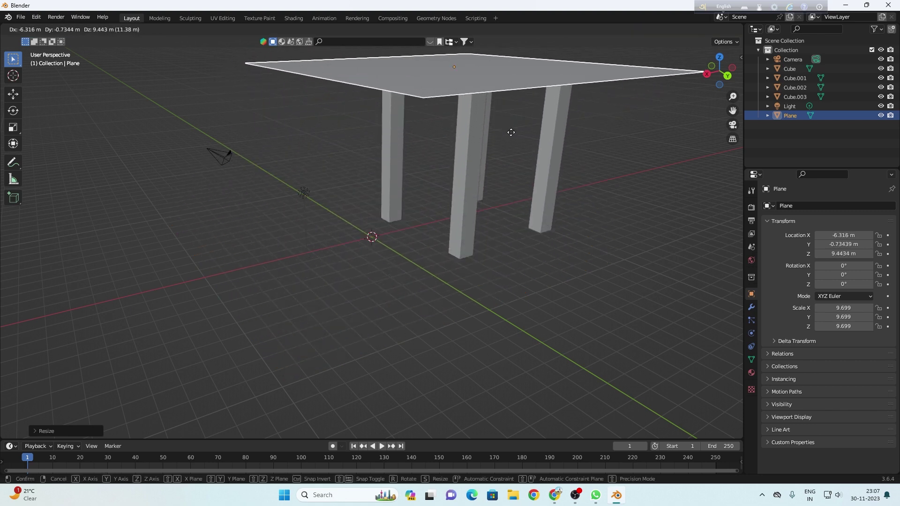
click(511, 133)
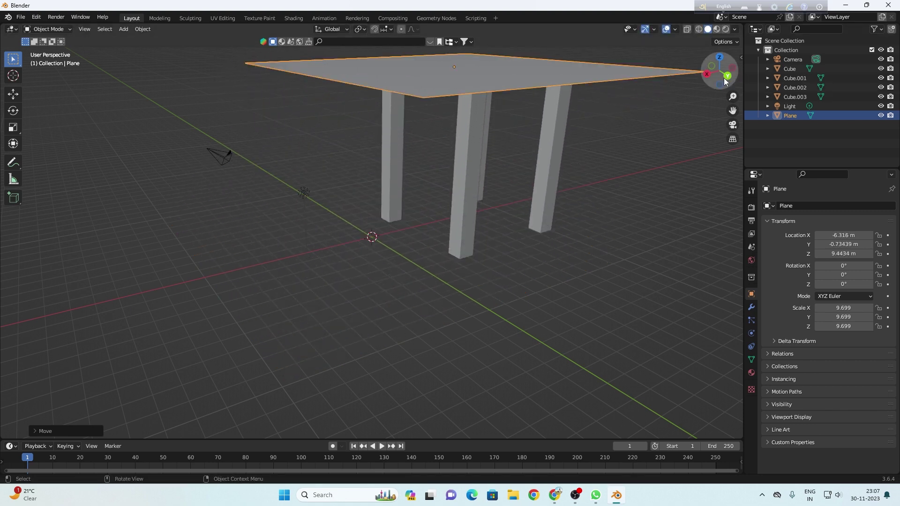
Drag the Cube.003 and Cube legs sideways to sit beneath the tabletop.
drag(718, 73, 689, 79)
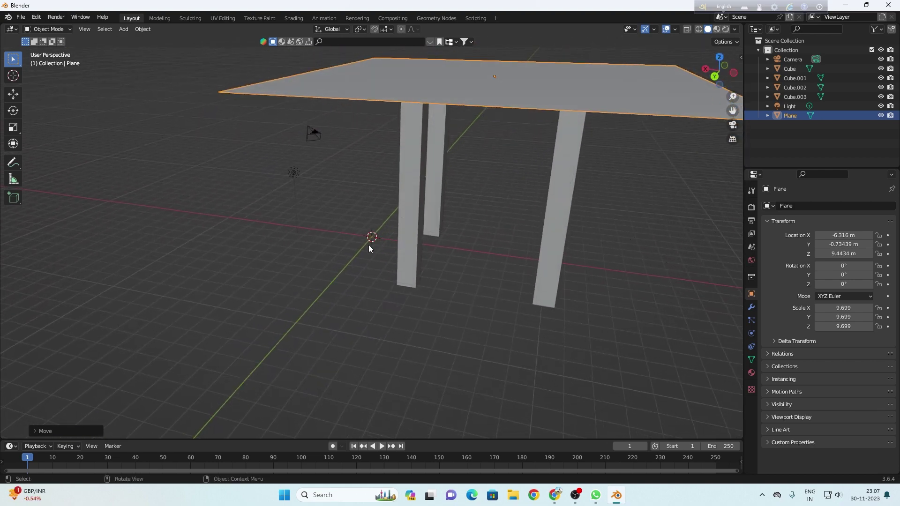
drag(466, 255, 465, 256)
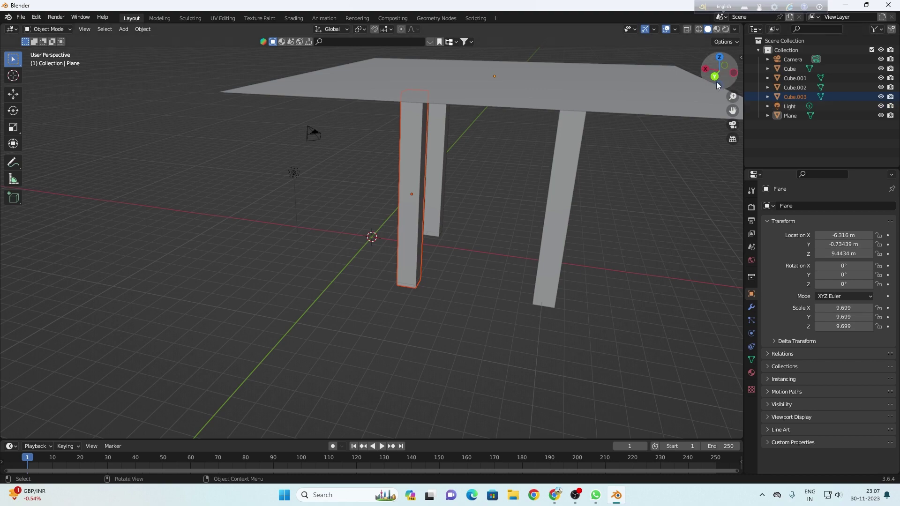
drag(714, 77, 666, 82)
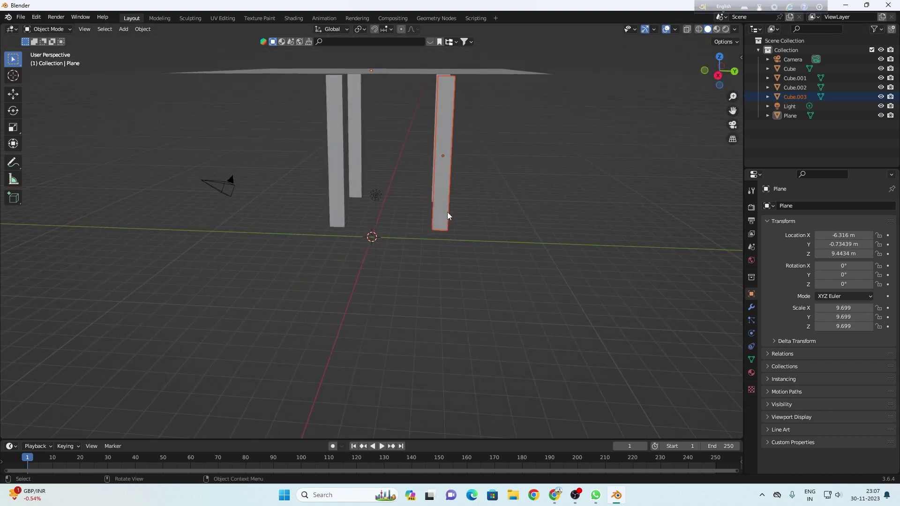
drag(448, 215, 511, 210)
drag(341, 216, 219, 211)
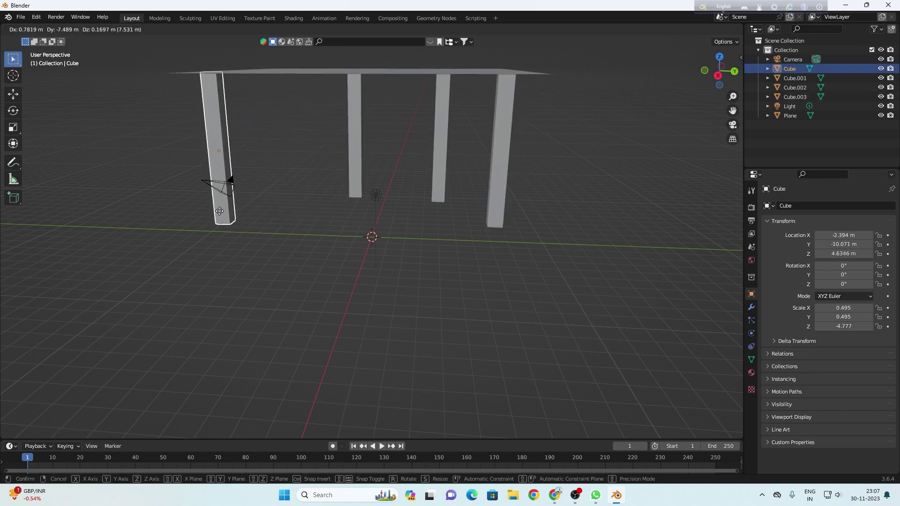
drag(219, 212, 220, 214)
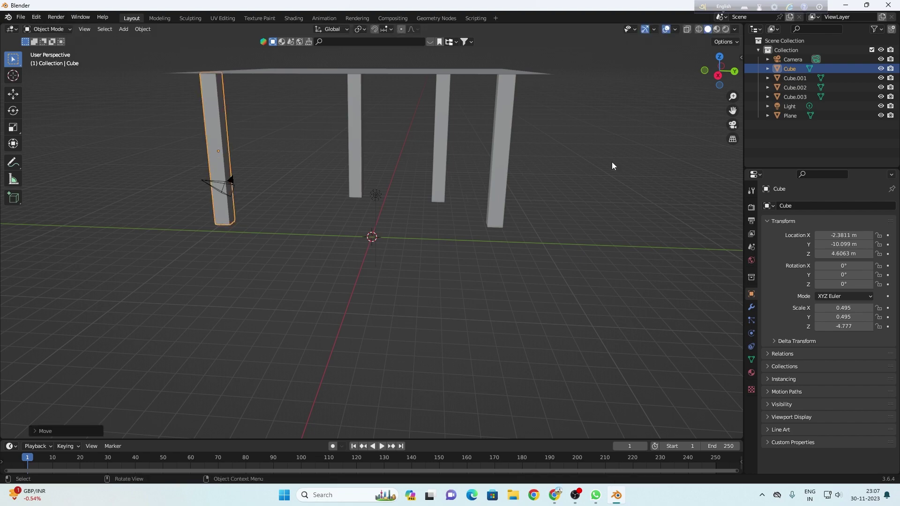
drag(710, 80, 666, 84)
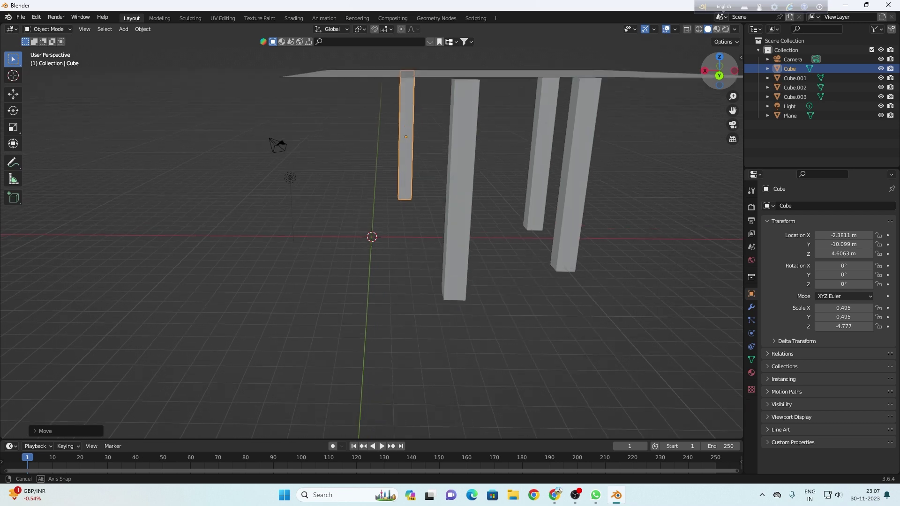
click(463, 218)
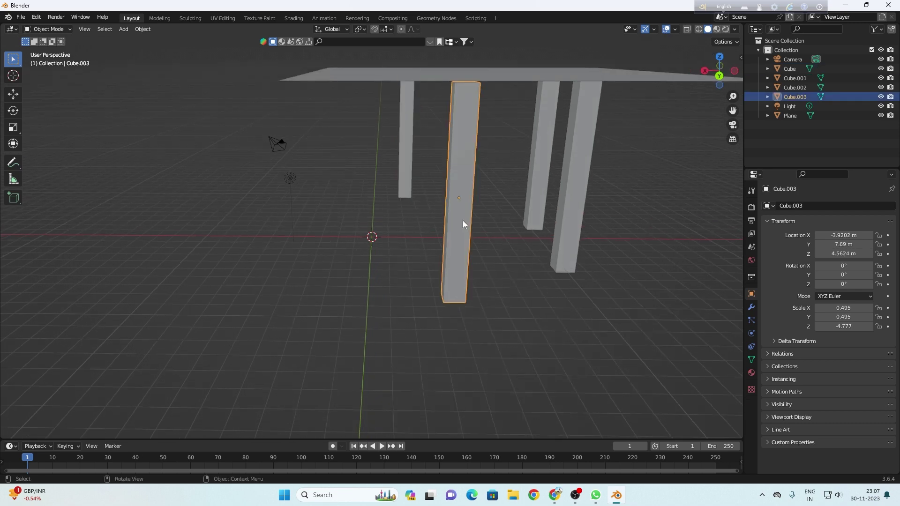
drag(462, 220, 353, 218)
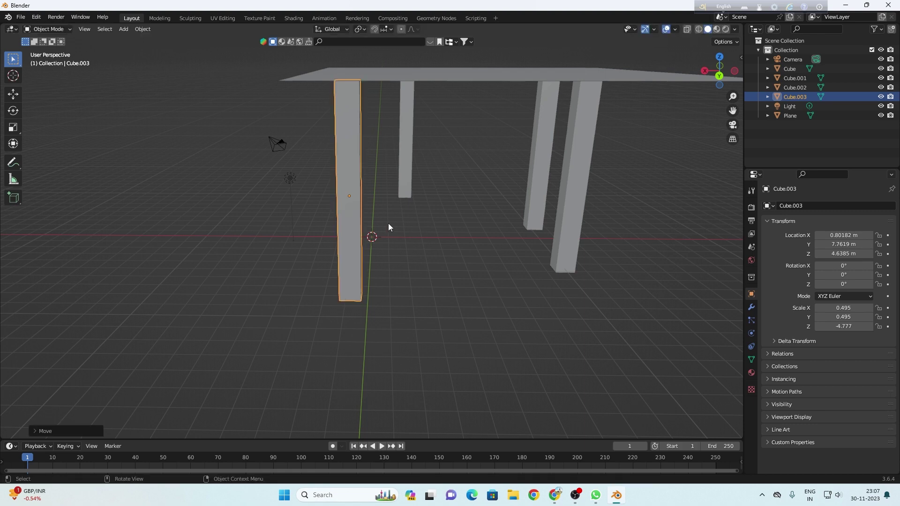
click(409, 193)
drag(410, 192, 364, 198)
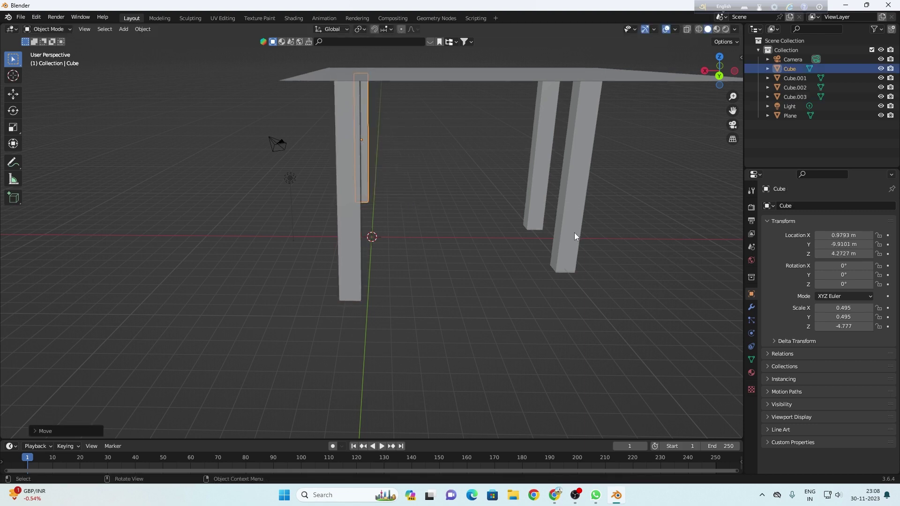
Set legs under the tabletop corners, with Cube.001 at X -12.039 and Cube at X 0.80907.
mouse_move(722, 83)
mouse_down()
mouse_move(685, 87)
mouse_move(681, 104)
mouse_up()
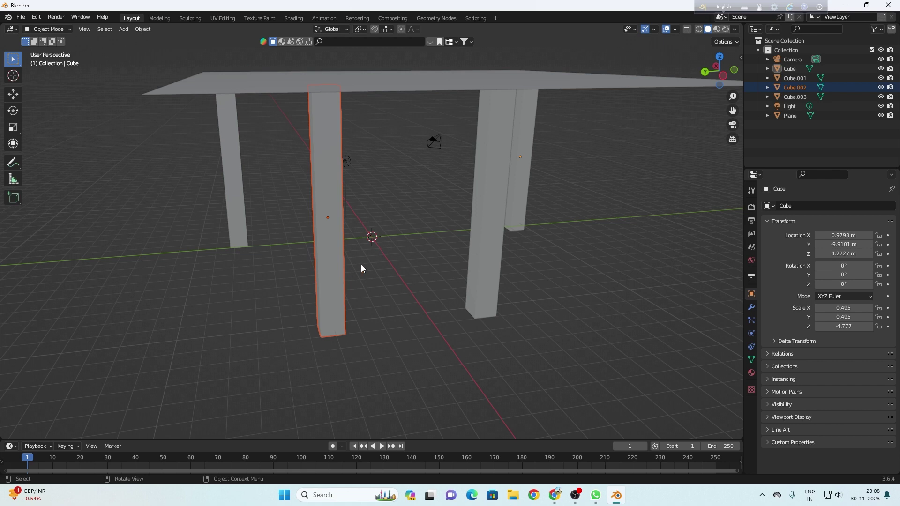
key(g)
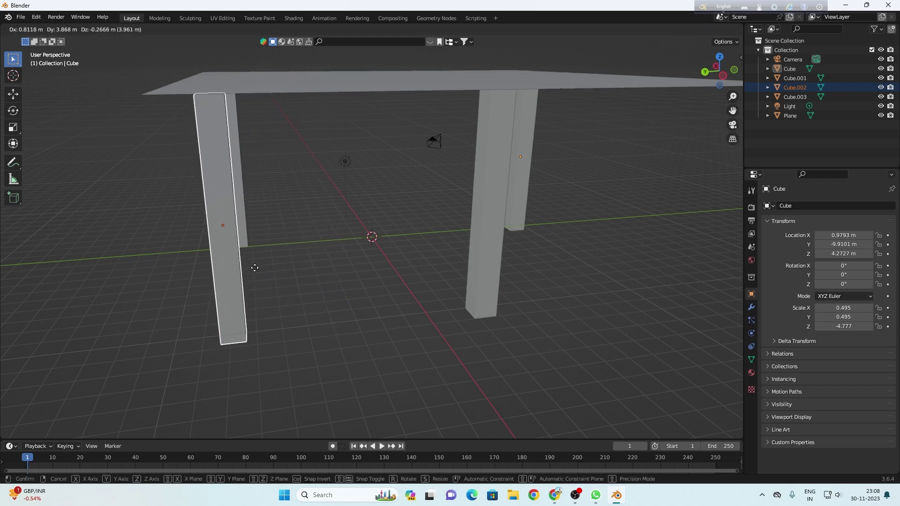
click(254, 267)
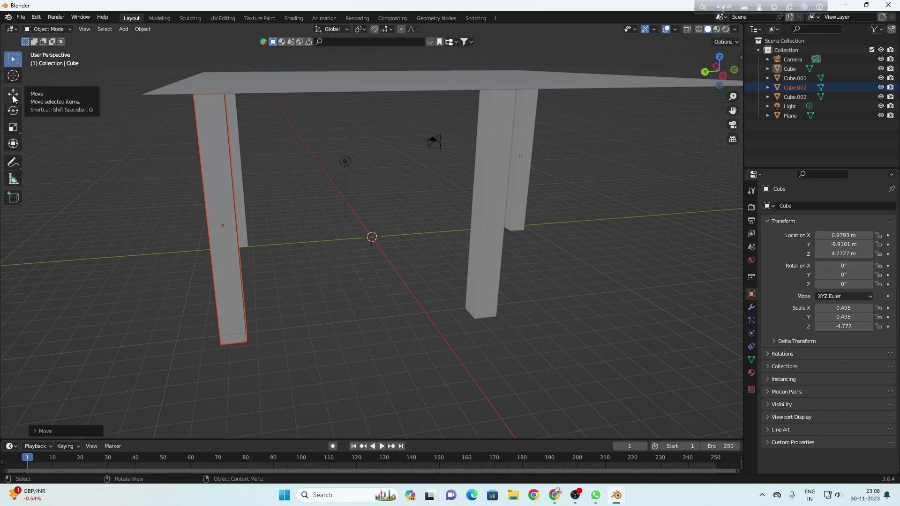
click(485, 280)
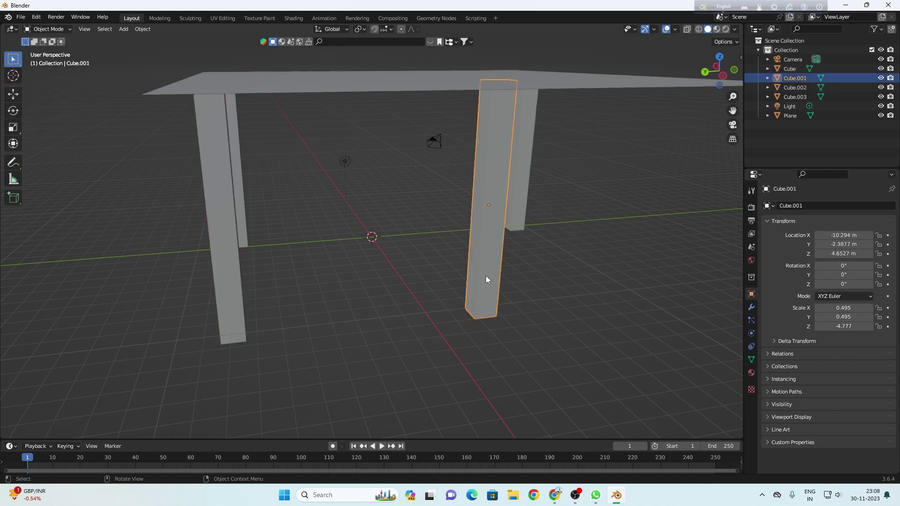
key(g)
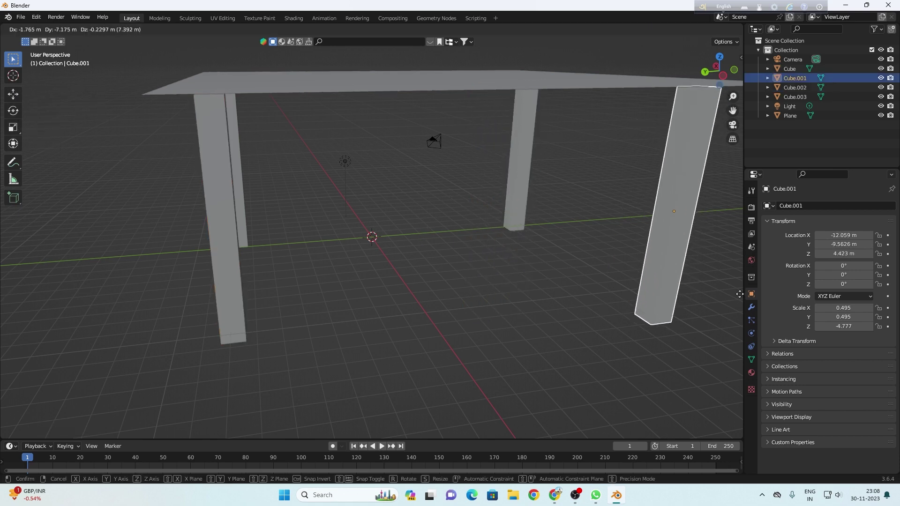
click(740, 297)
drag(717, 84, 656, 94)
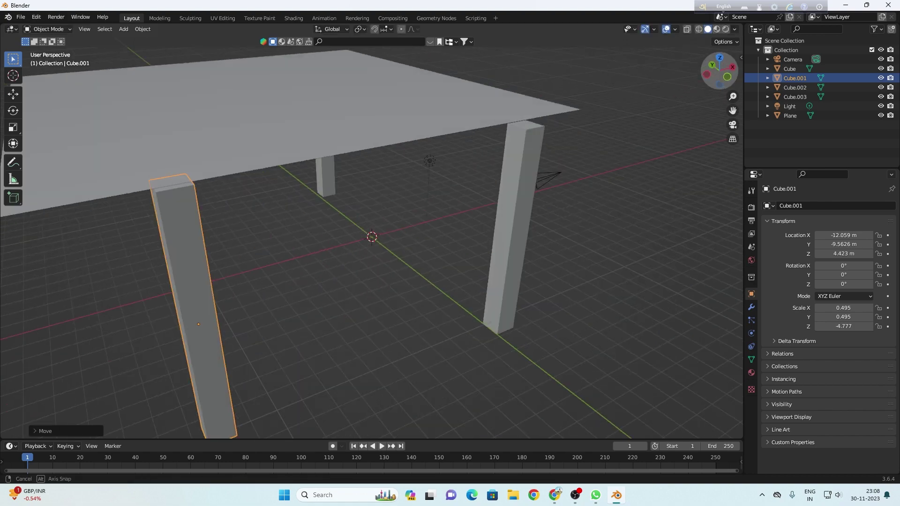
drag(720, 71, 465, 130)
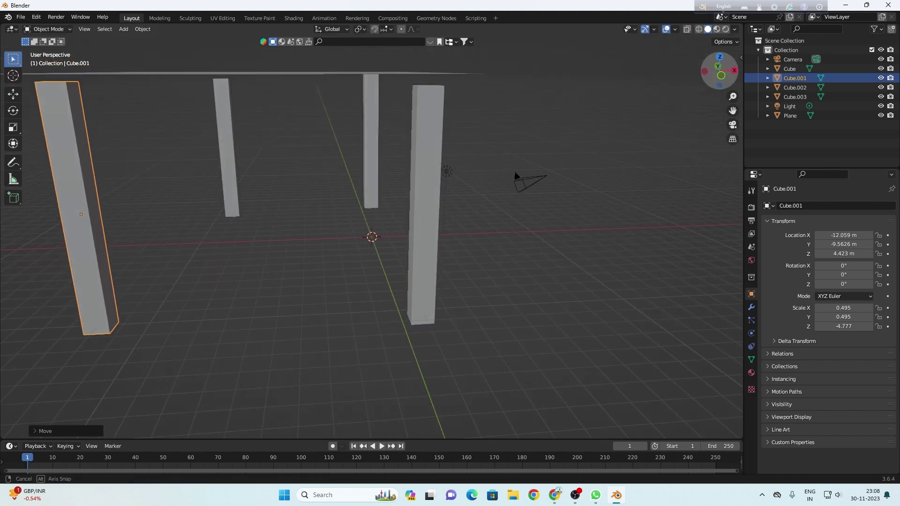
click(425, 166)
key(g)
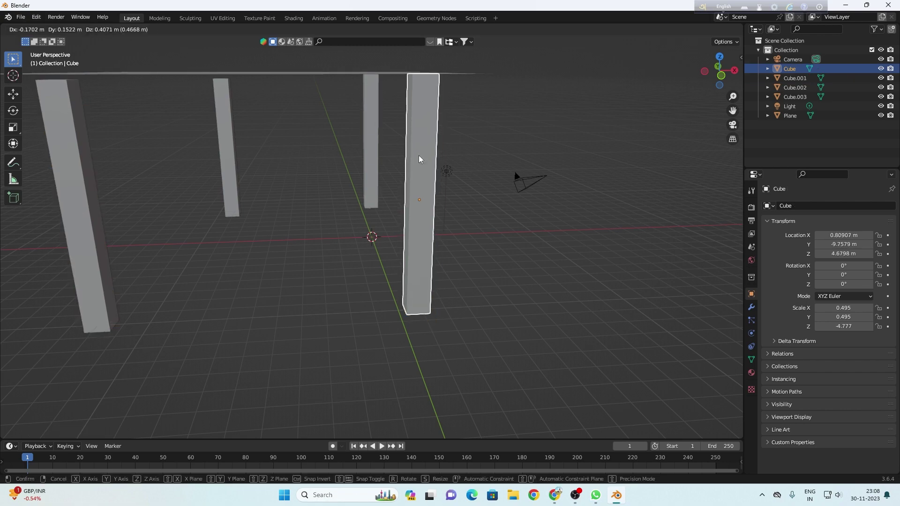
click(419, 160)
mouse_move(715, 77)
mouse_down()
mouse_move(665, 141)
mouse_move(676, 187)
mouse_up()
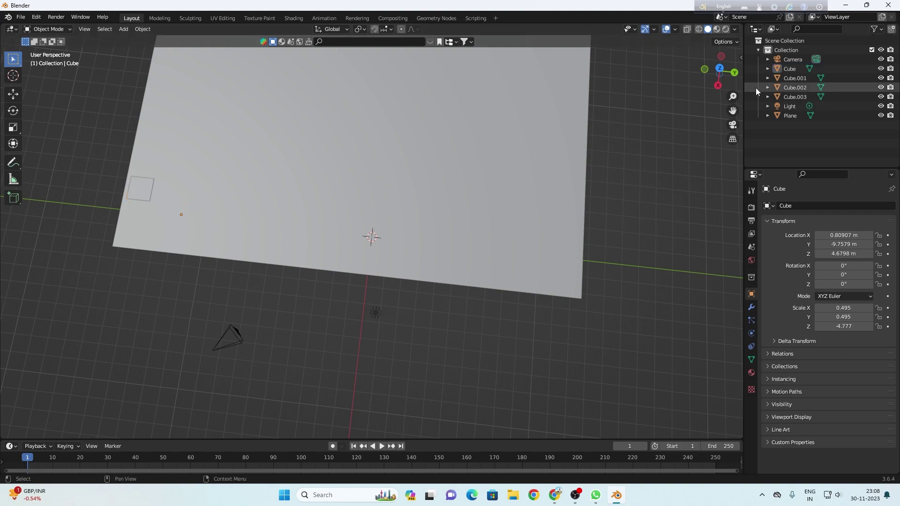
Orbit and zoom the view until the table and its four legs are seen from below.
drag(720, 71, 679, 77)
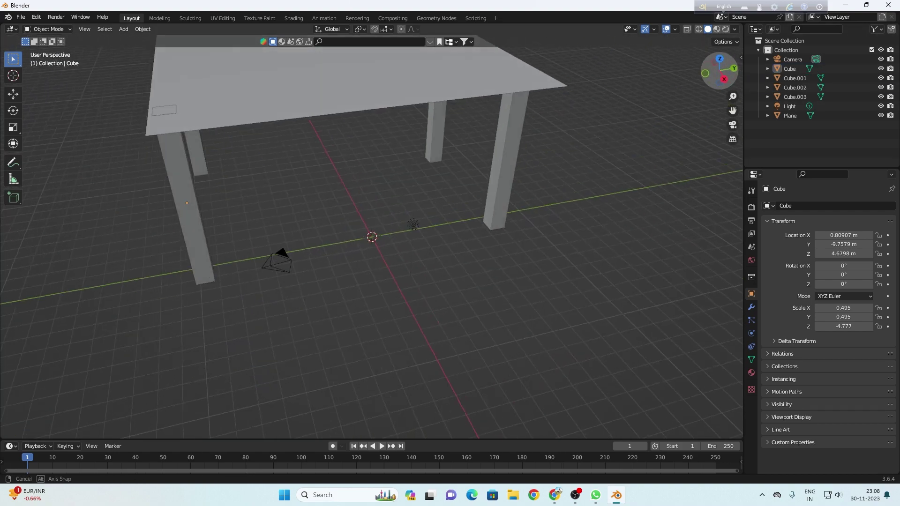
drag(680, 77, 702, 130)
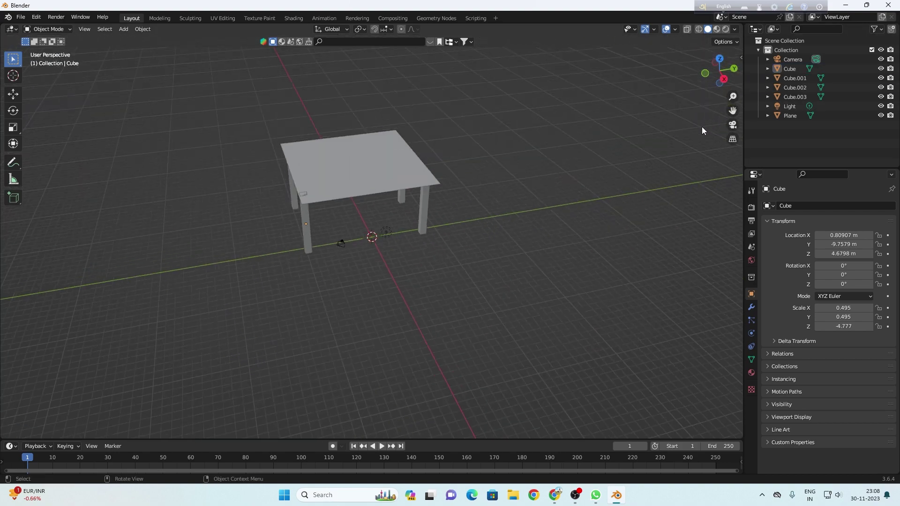
scroll(423, 206, up, 1)
scroll(403, 226, up, 1)
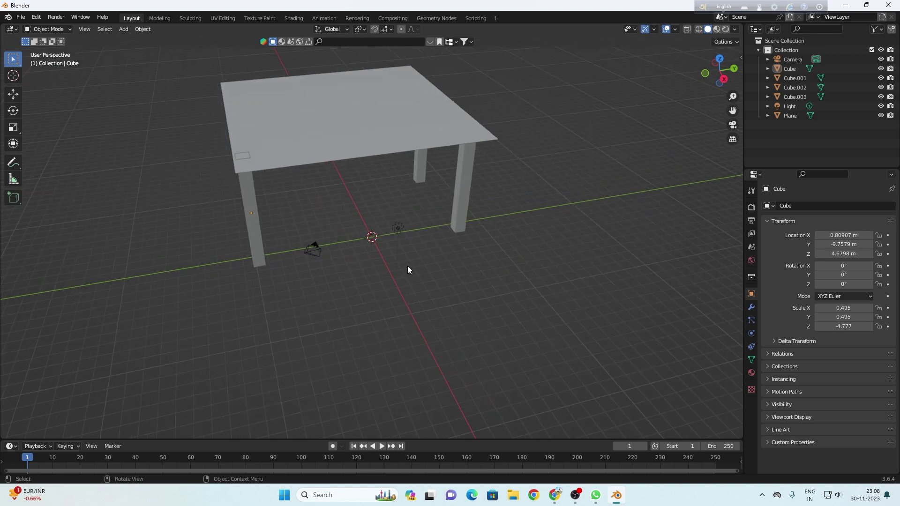
drag(707, 75, 680, 93)
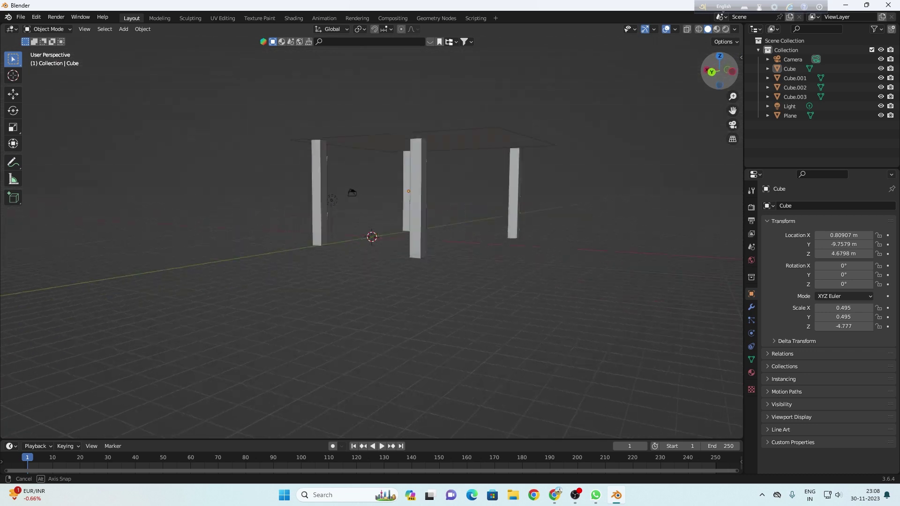
drag(680, 94, 675, 56)
Move the Cube.002 leg outward toward its tabletop corner.
click(463, 235)
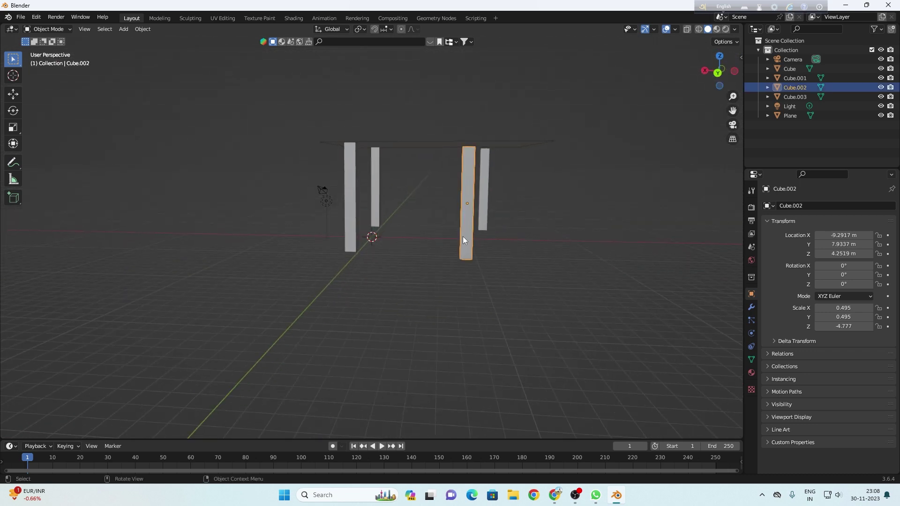
key(g)
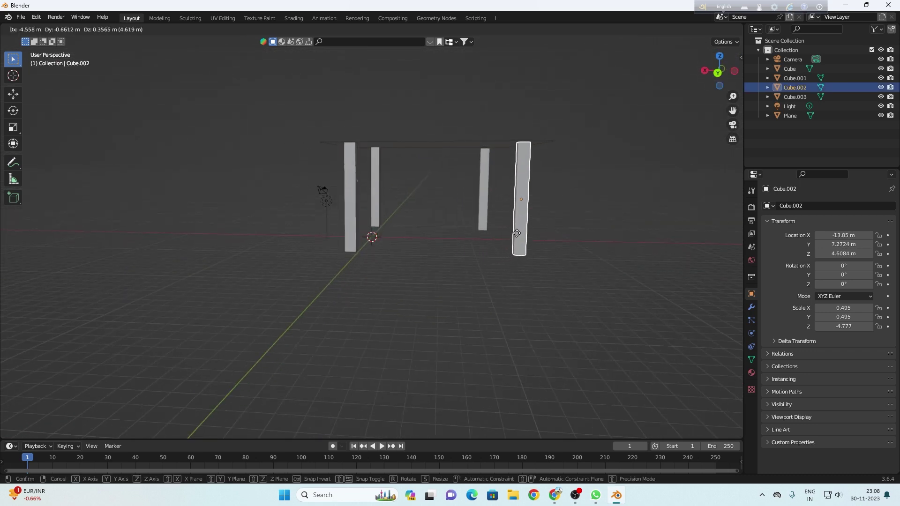
click(516, 233)
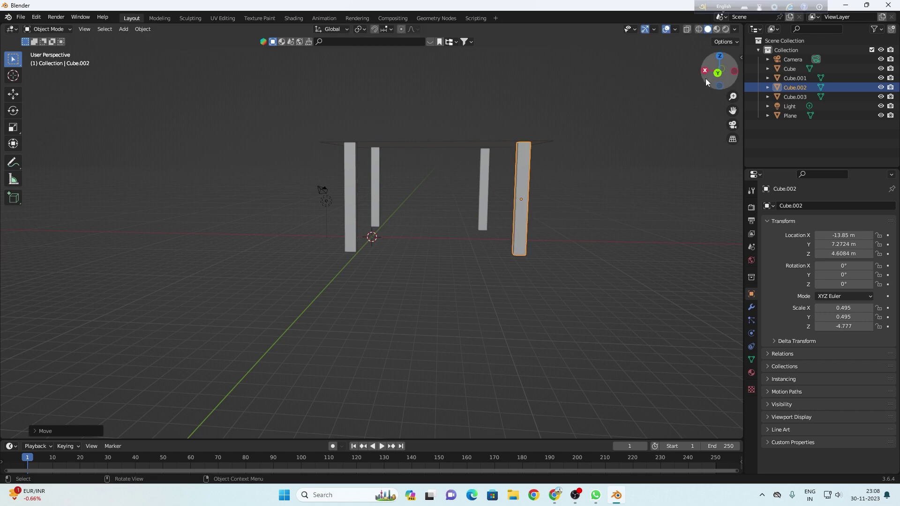
drag(705, 78, 610, 84)
Move the Cube.001 leg under its tabletop corner at X -14.169, Y -7.8059, Z 4.5868 m.
click(420, 267)
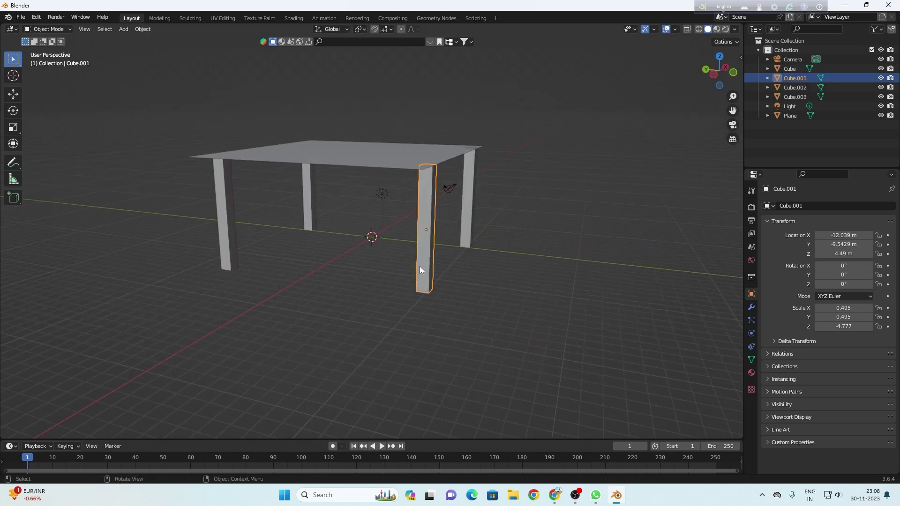
key(g)
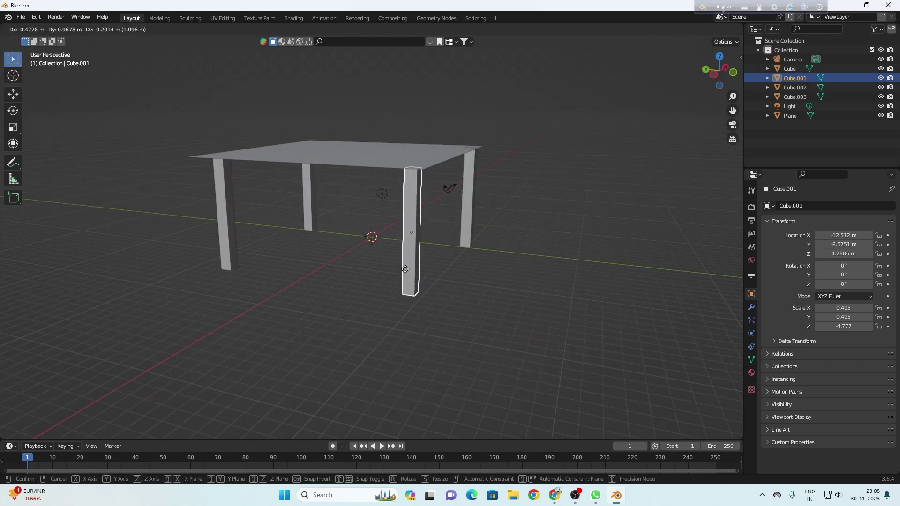
click(404, 269)
key(g)
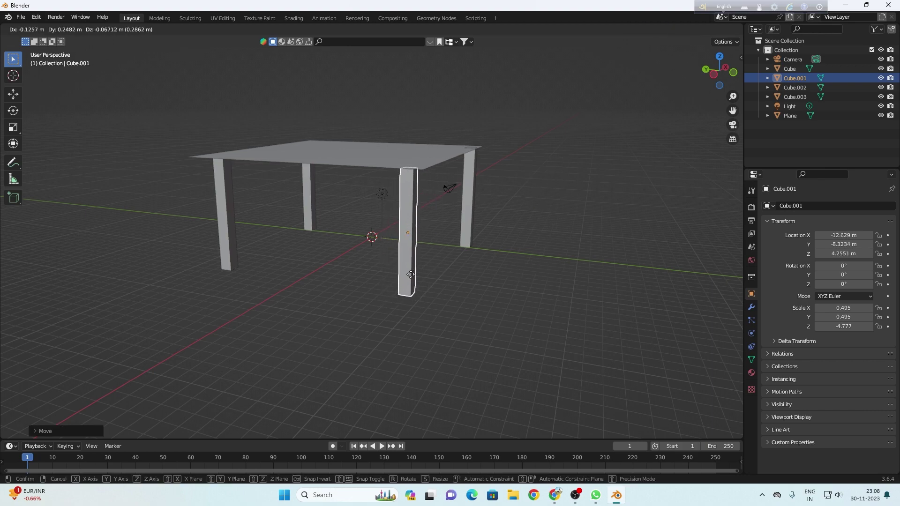
click(410, 274)
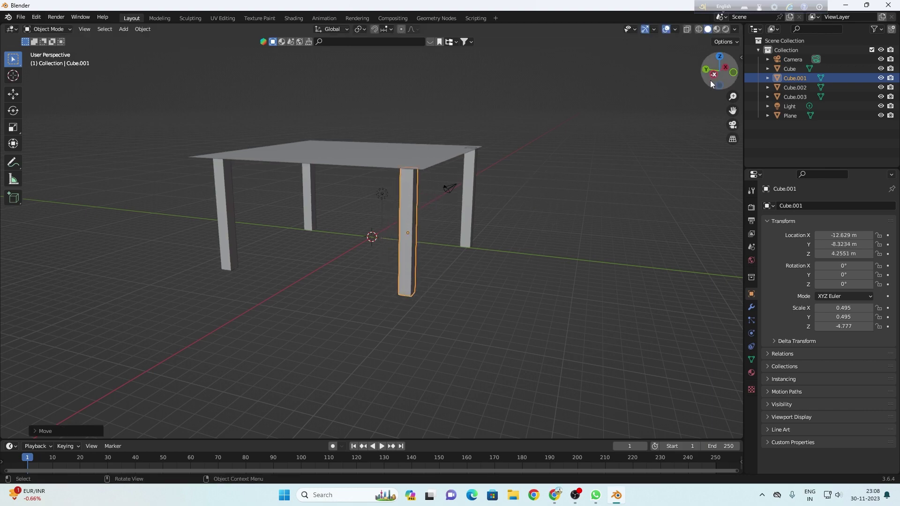
drag(710, 80, 392, 159)
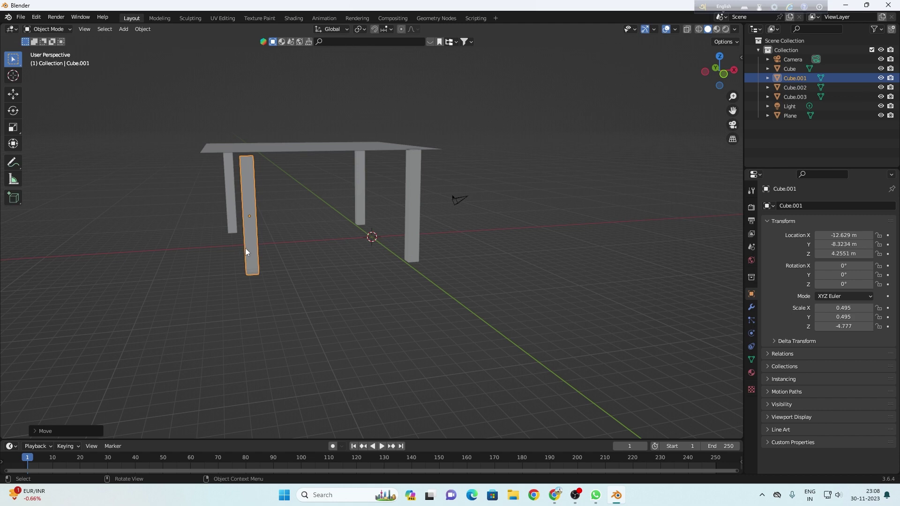
key(g)
click(226, 242)
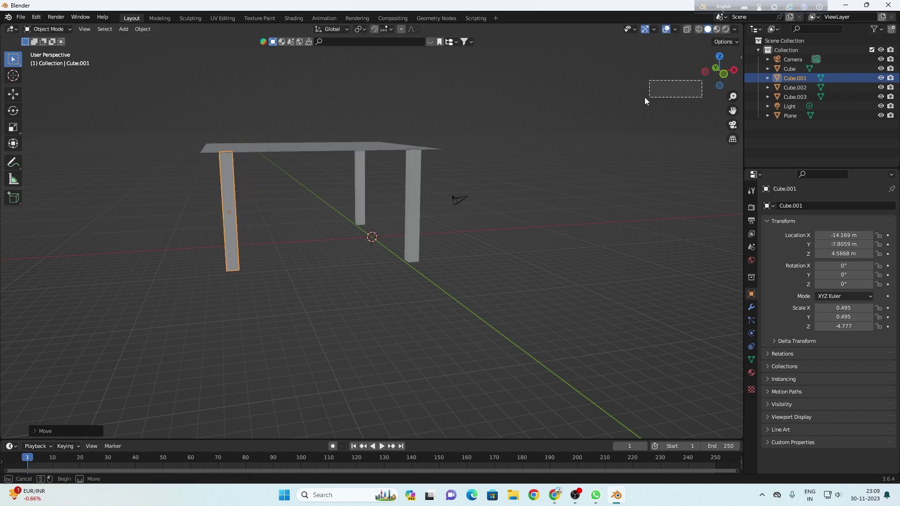
drag(708, 80, 647, 97)
drag(722, 70, 284, 144)
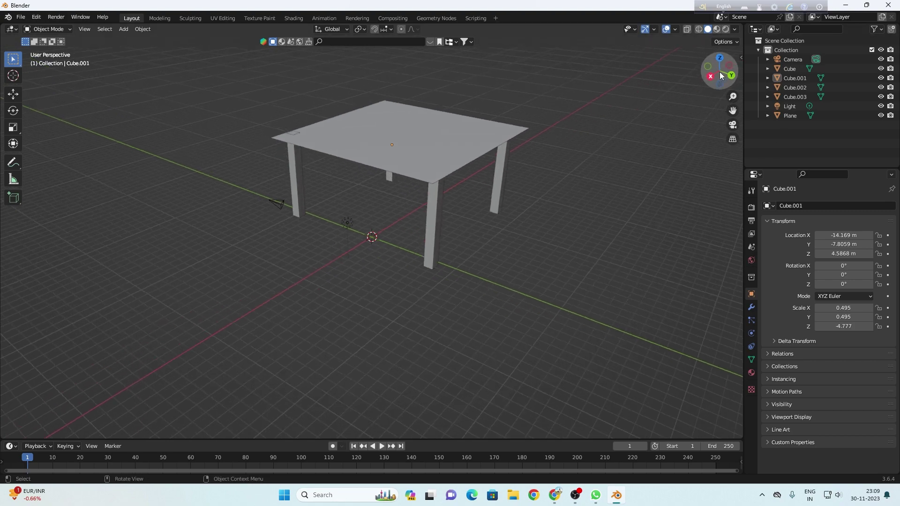
In a side orthographic view, fine-tune the positions of the Cube and Cube.001 legs.
drag(720, 84, 713, 82)
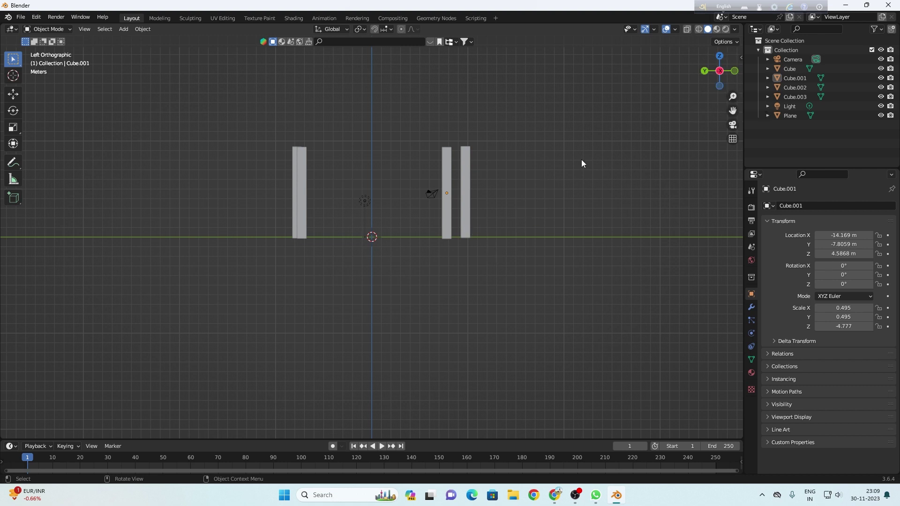
click(464, 221)
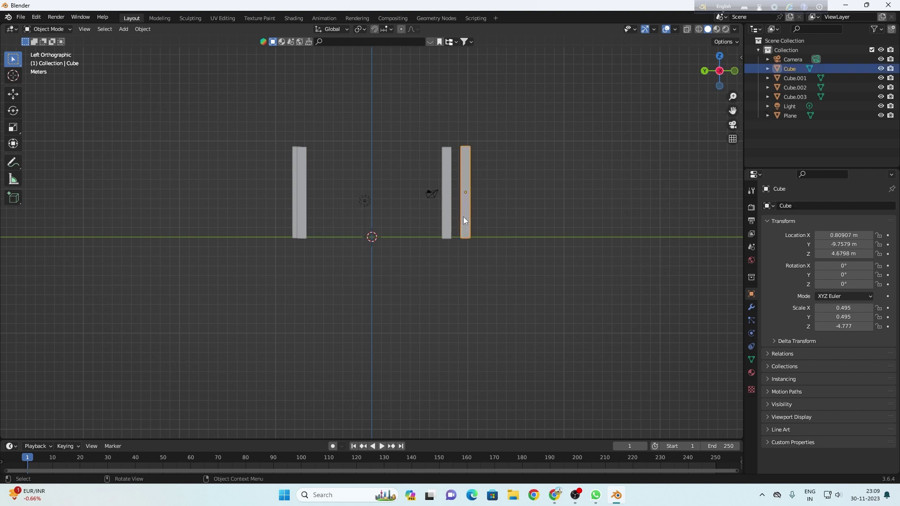
key(g)
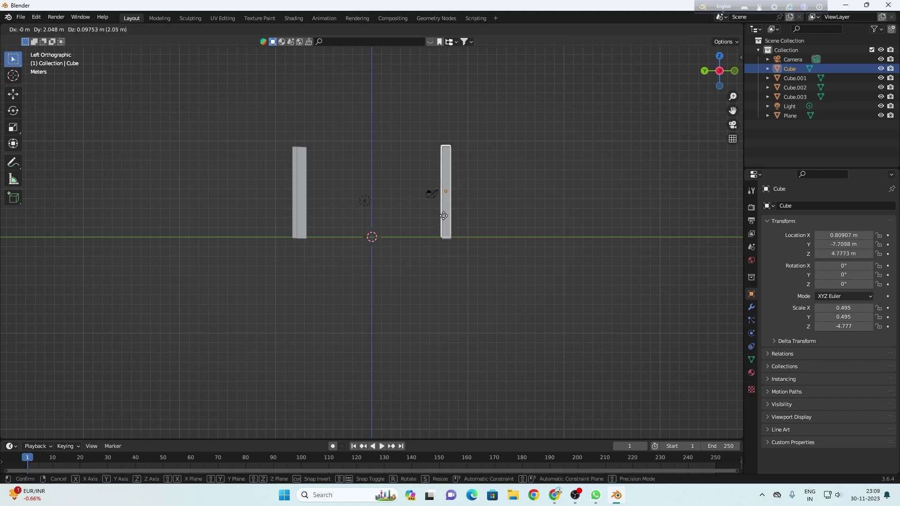
click(443, 218)
click(445, 221)
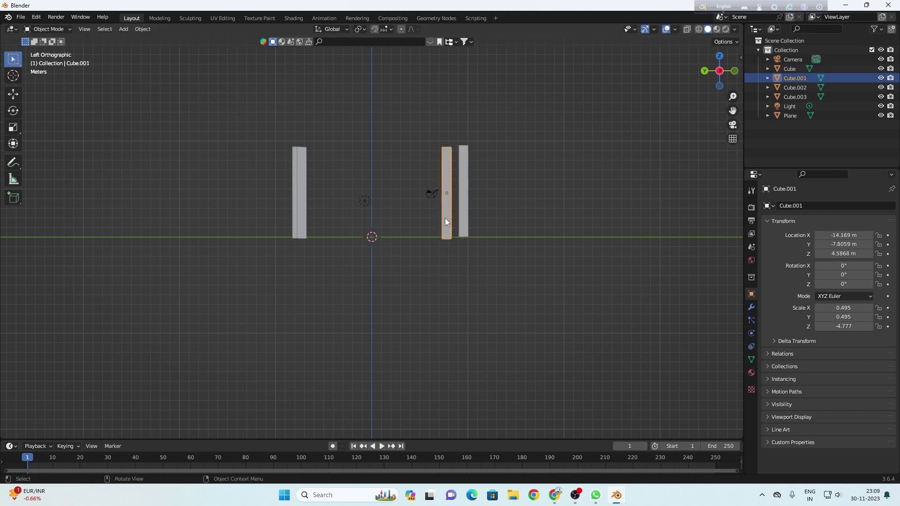
key(Up)
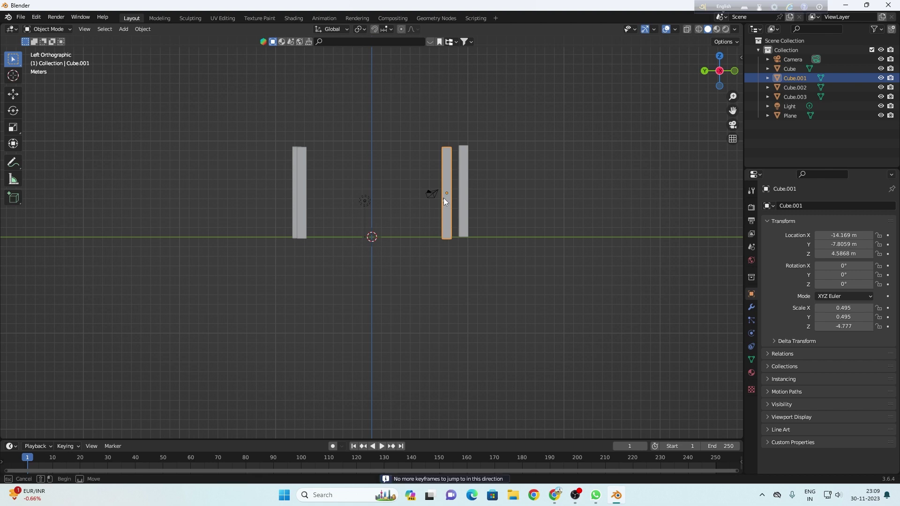
key(g)
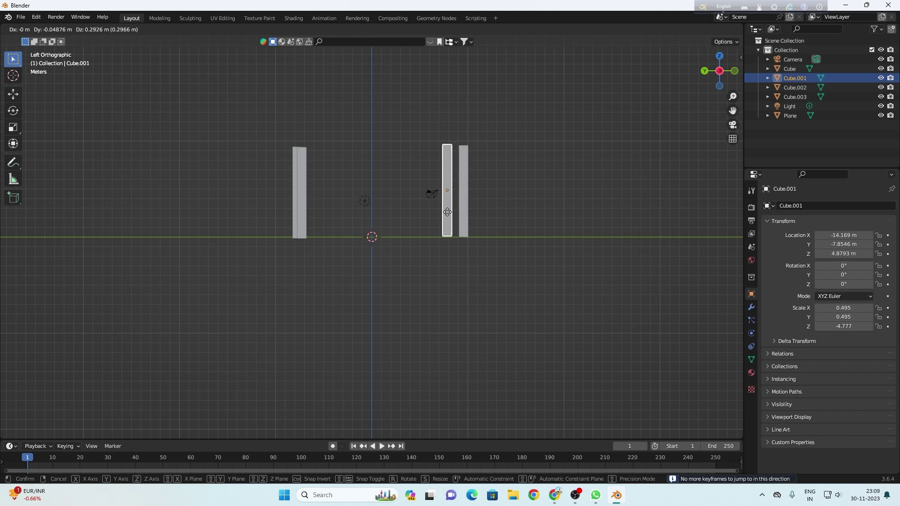
click(444, 213)
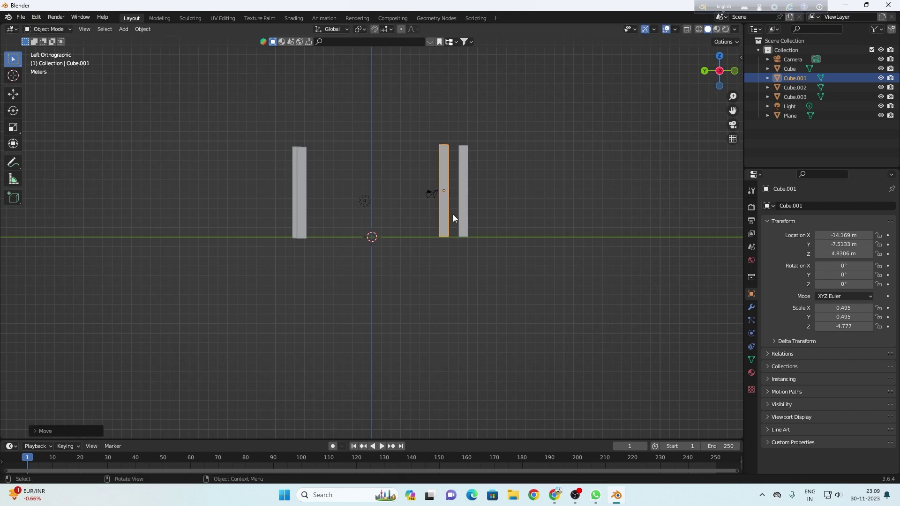
key(g)
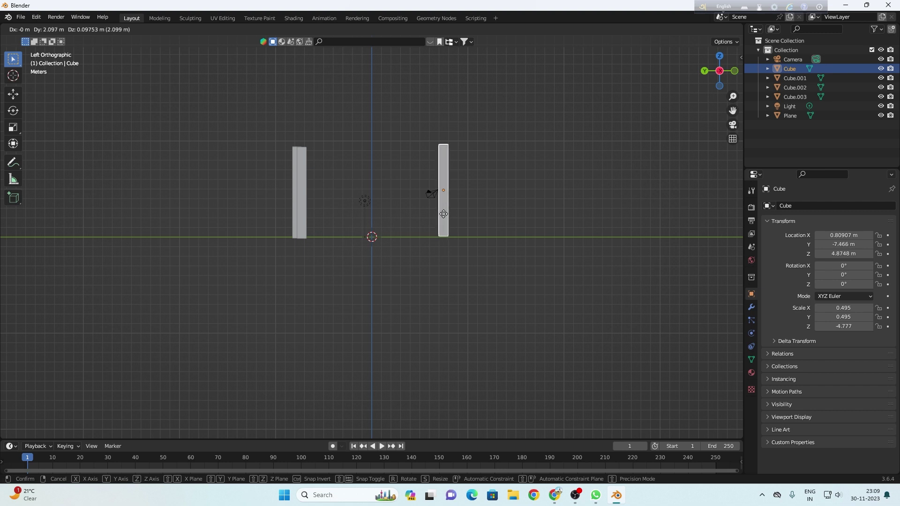
click(444, 214)
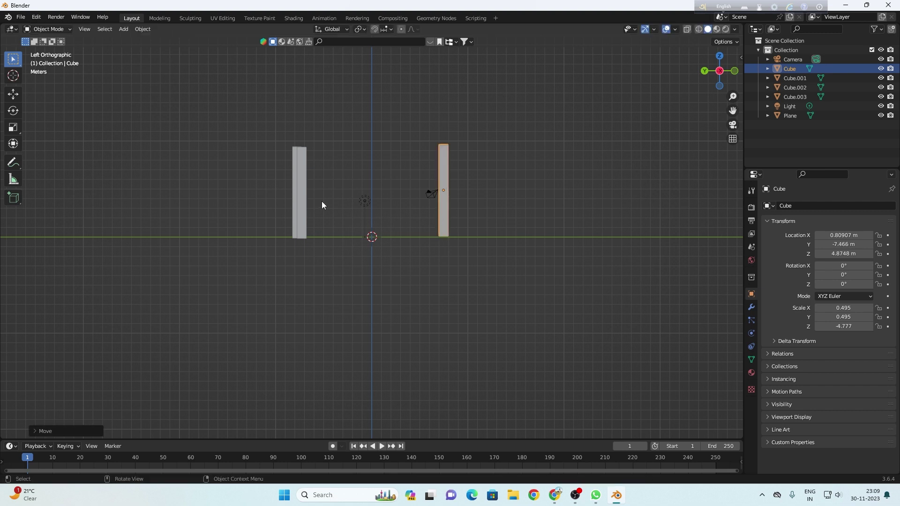
Align Cube.002 with Cube.003 at Y about 7.52 m, then switch to Front view.
click(302, 208)
key(g)
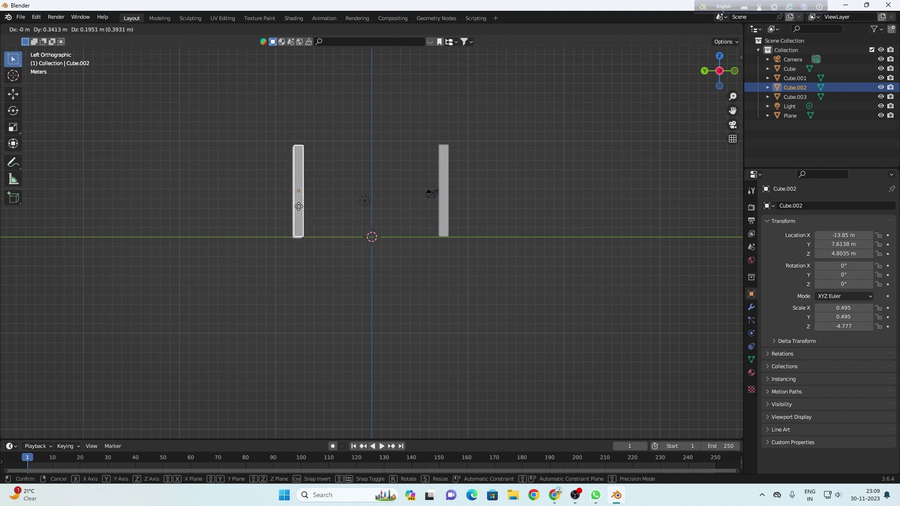
click(317, 204)
key(g)
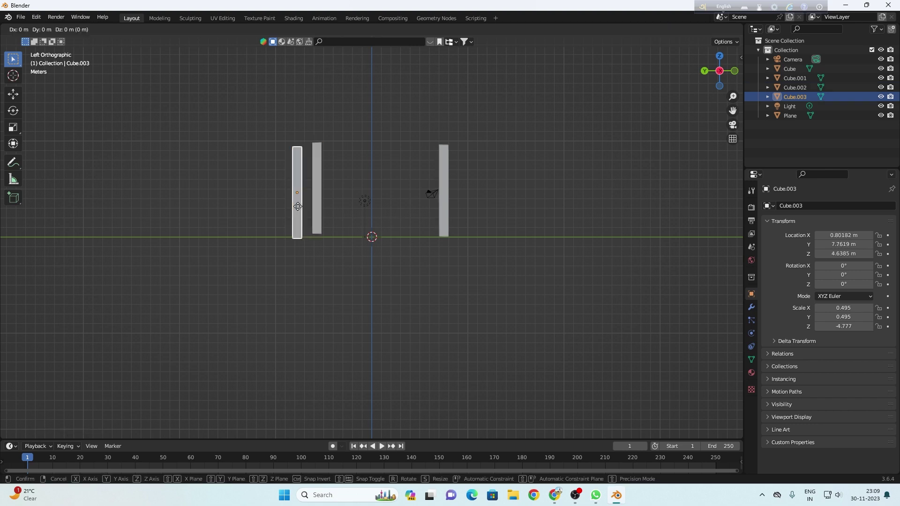
click(300, 205)
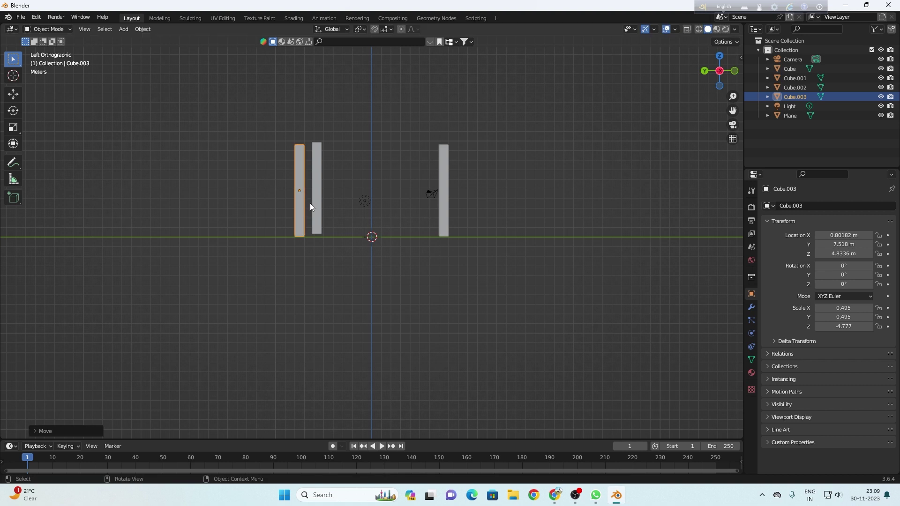
key(g)
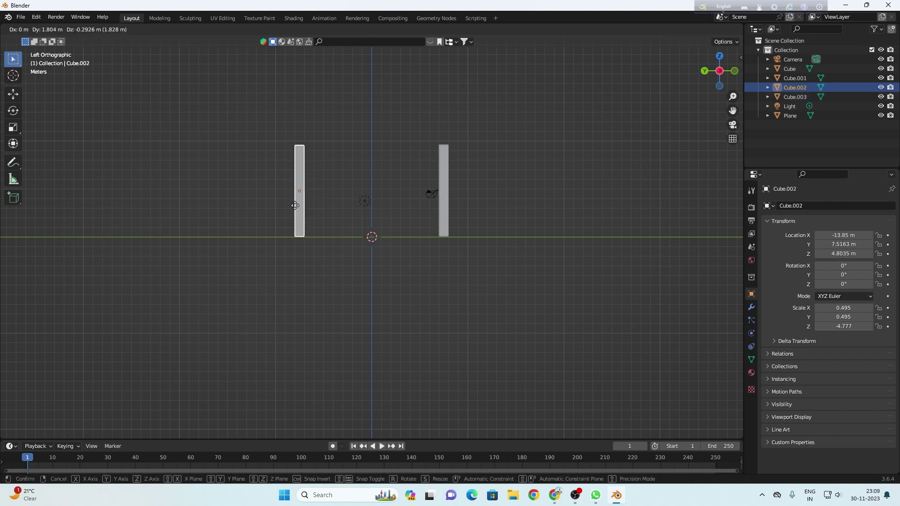
click(295, 205)
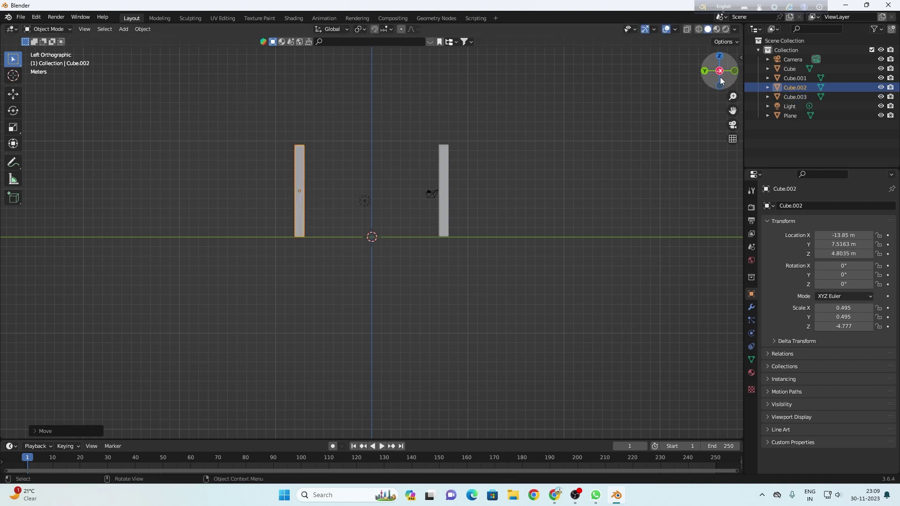
click(735, 73)
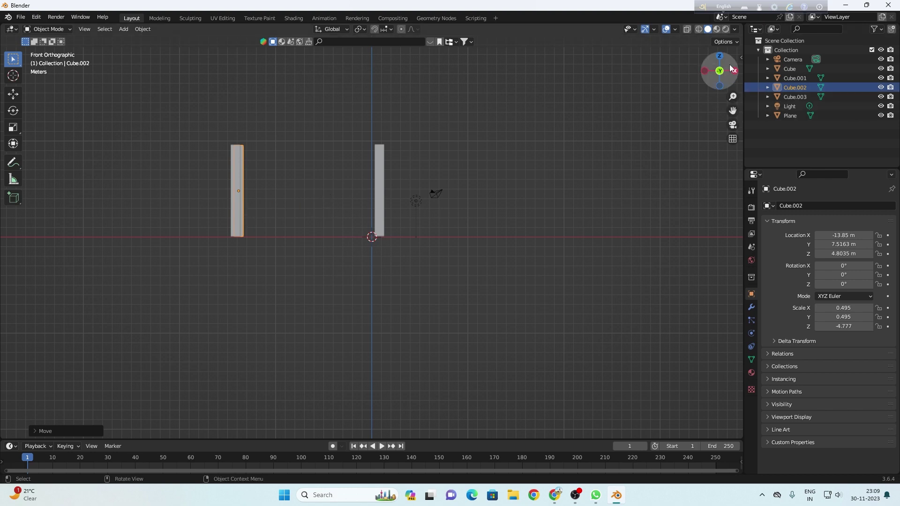
Raise the Plane tabletop to Z 9.5982 m so it rests on all four legs.
mouse_move(722, 74)
mouse_down()
mouse_move(684, 70)
mouse_move(719, 54)
mouse_move(717, 70)
mouse_up()
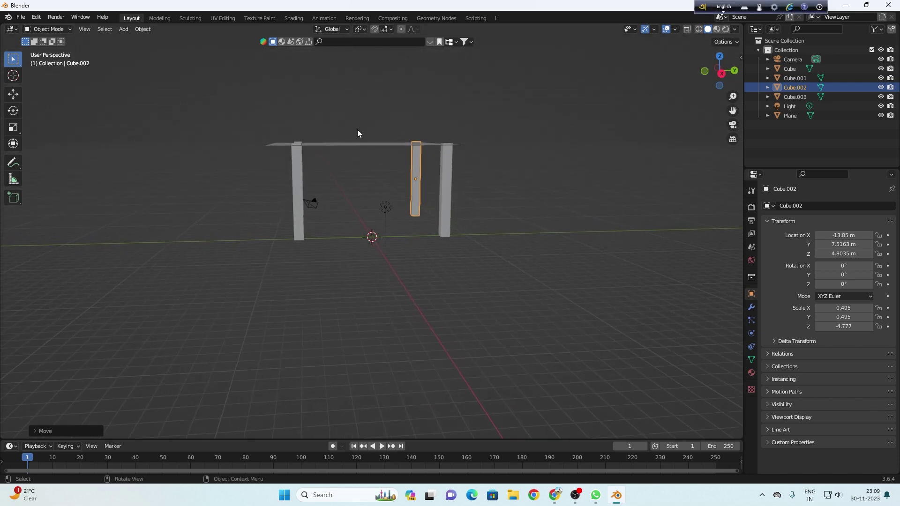
click(356, 145)
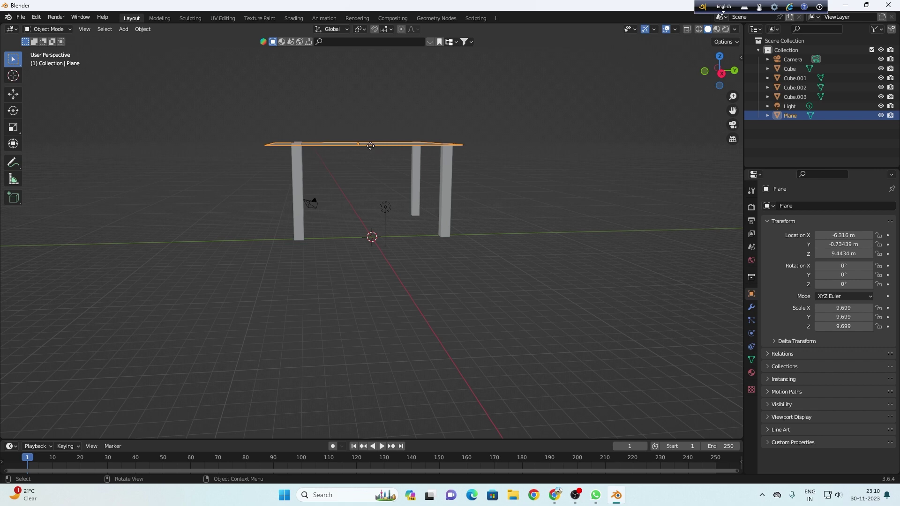
key(g)
click(370, 148)
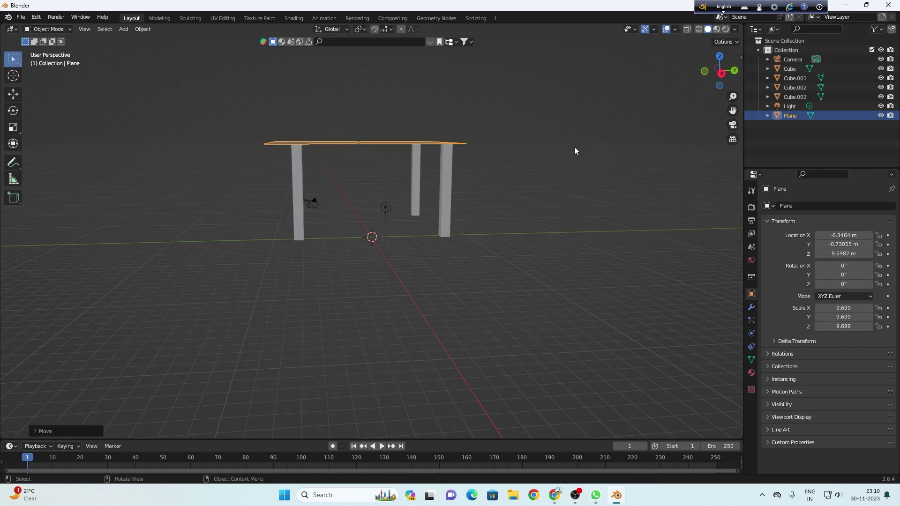
mouse_move(711, 79)
mouse_down()
mouse_move(741, 108)
mouse_move(731, 70)
mouse_move(719, 72)
mouse_up()
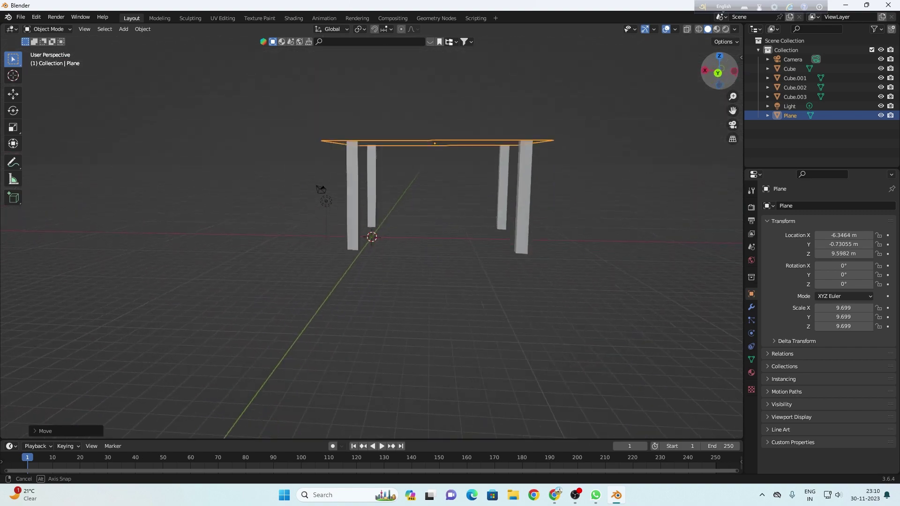
scroll(441, 173, up, 3)
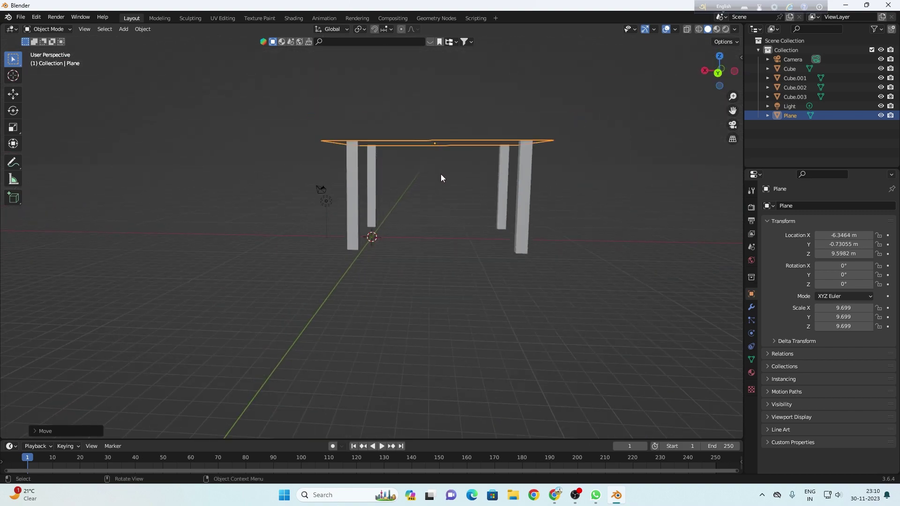
click(510, 158)
mouse_move(719, 75)
mouse_down()
mouse_move(710, 68)
mouse_move(711, 57)
mouse_move(720, 56)
mouse_up()
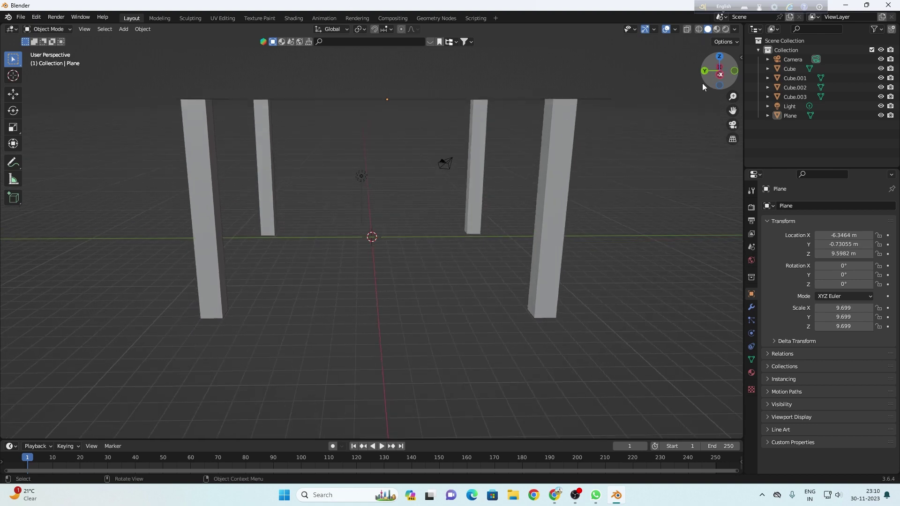
Stretch the Plane tabletop along its Y and Z axes.
click(401, 99)
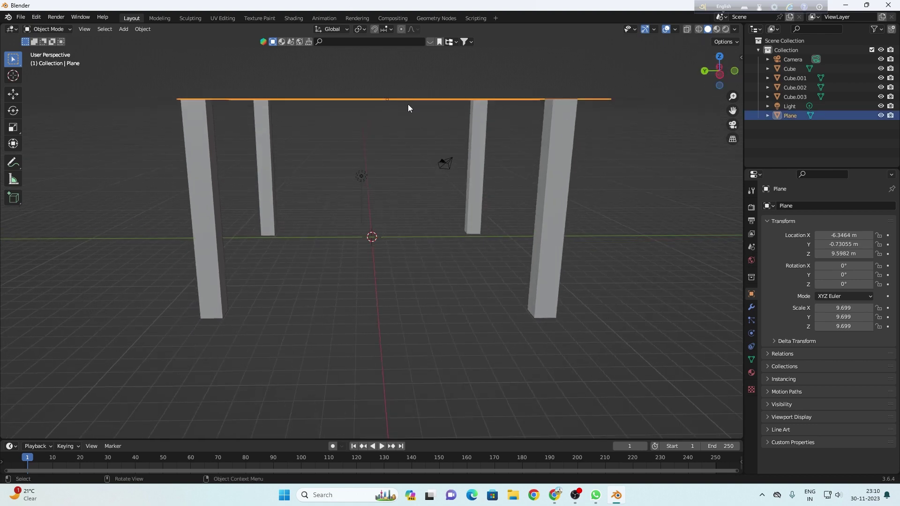
key(s)
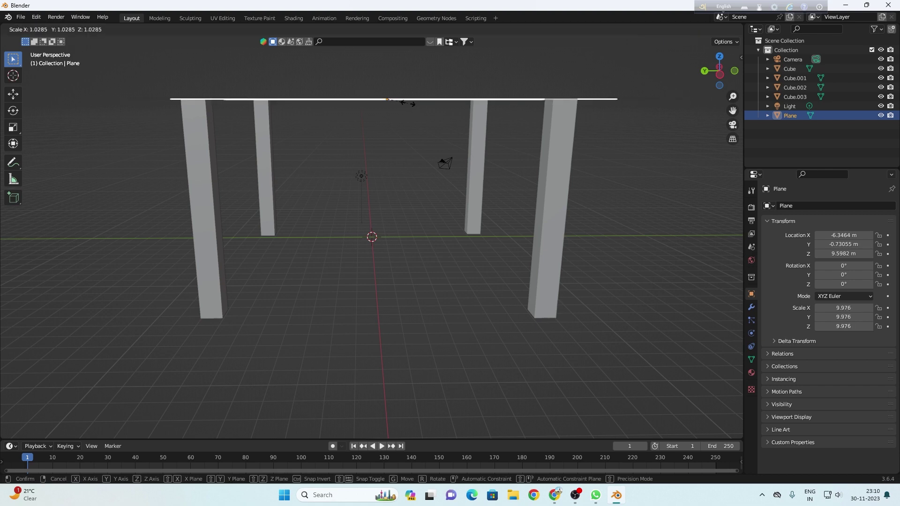
key(x)
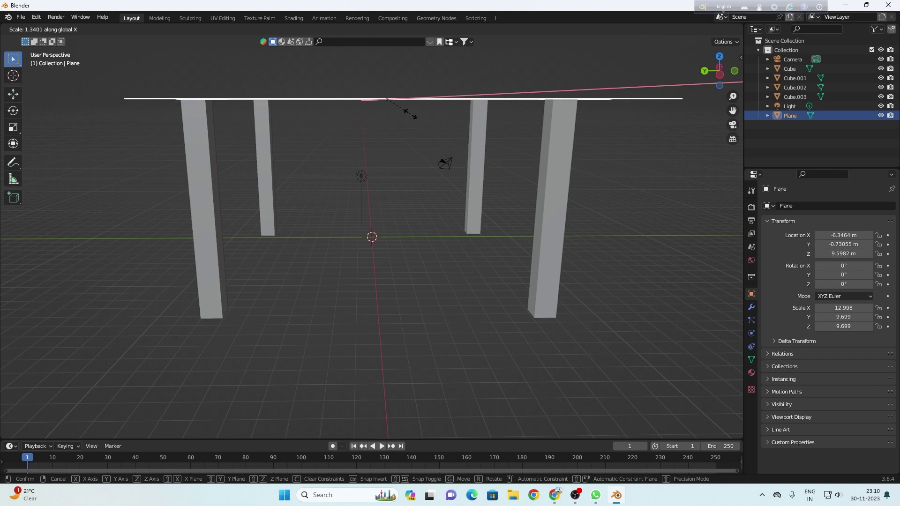
key(y)
key(y)
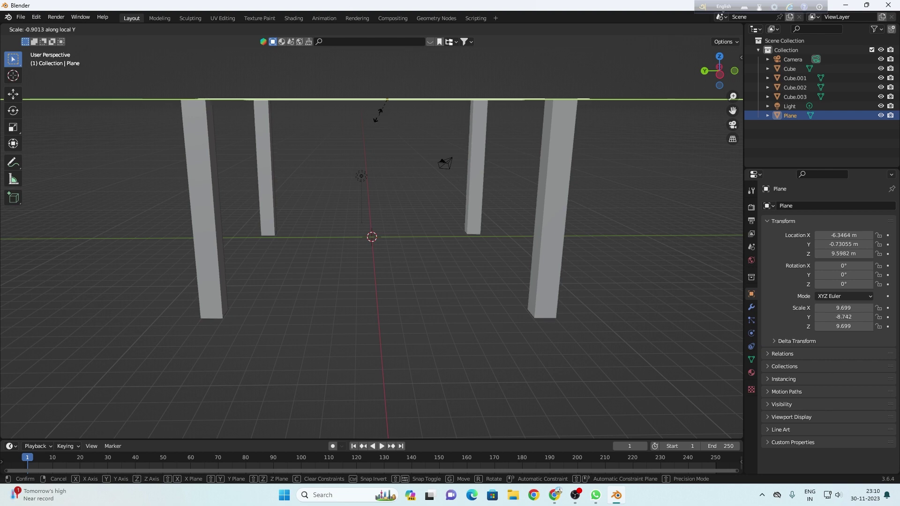
click(367, 126)
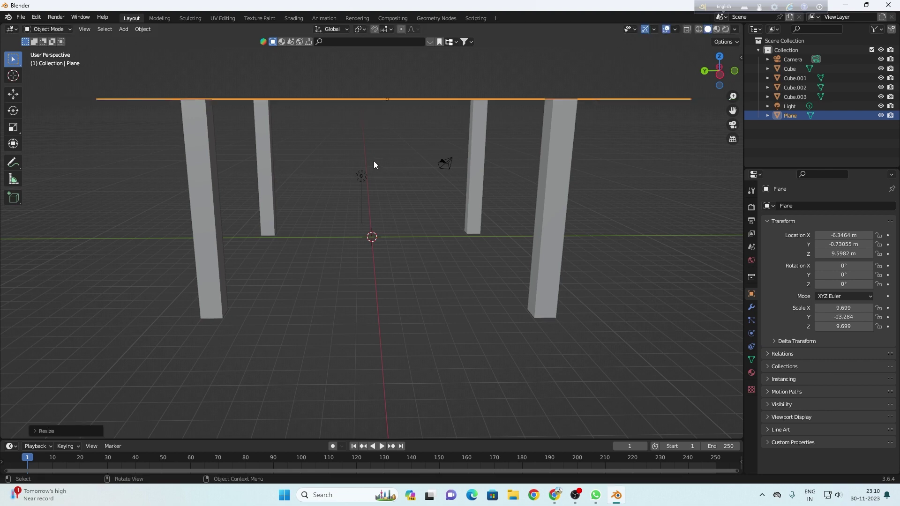
key(s)
key(z)
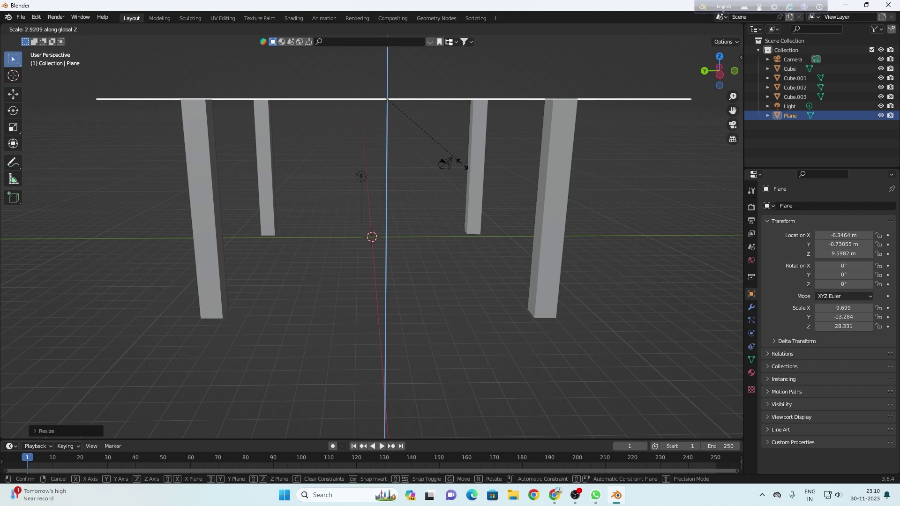
click(441, 150)
Scale the tabletop up uniformly to X 10.804, Y -14.797, Z 23.529.
drag(708, 84, 708, 92)
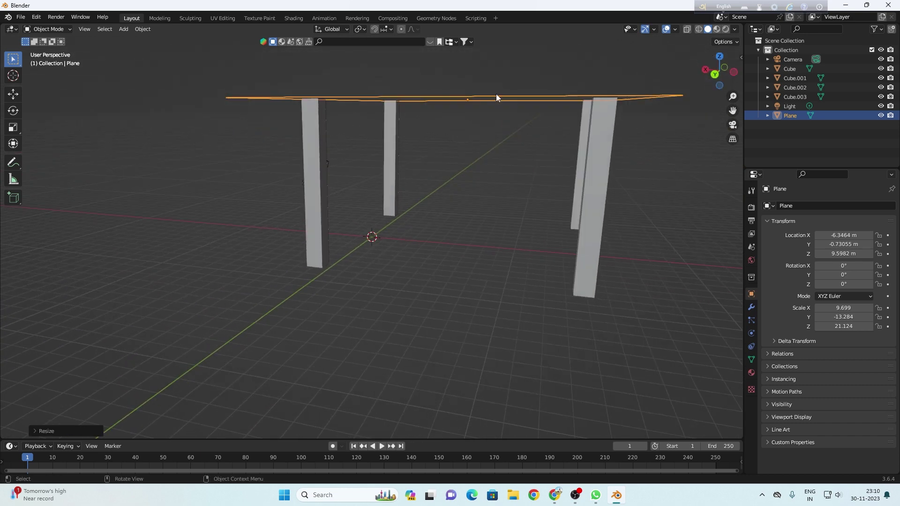
key(s)
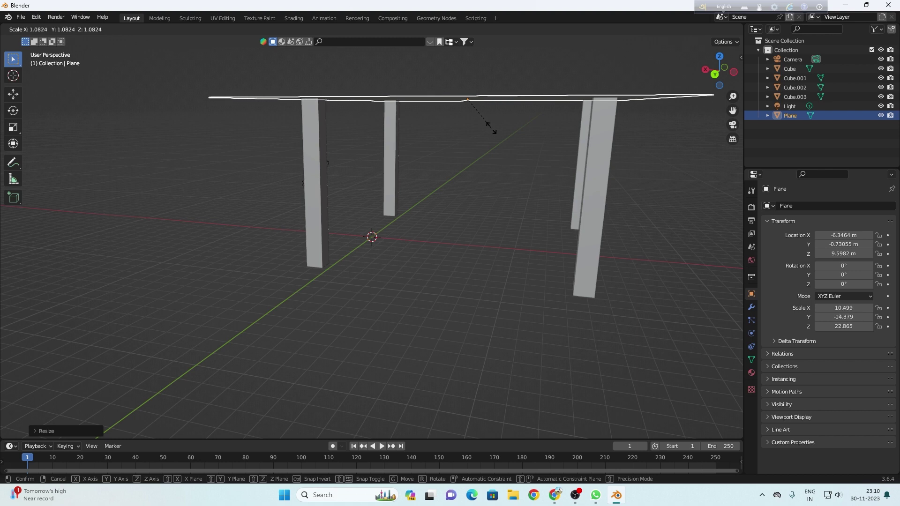
click(499, 127)
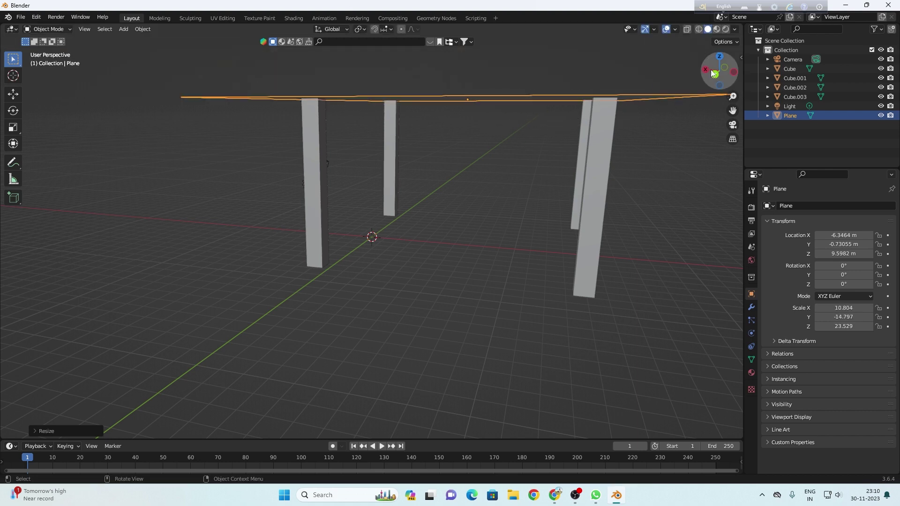
drag(715, 71, 495, 162)
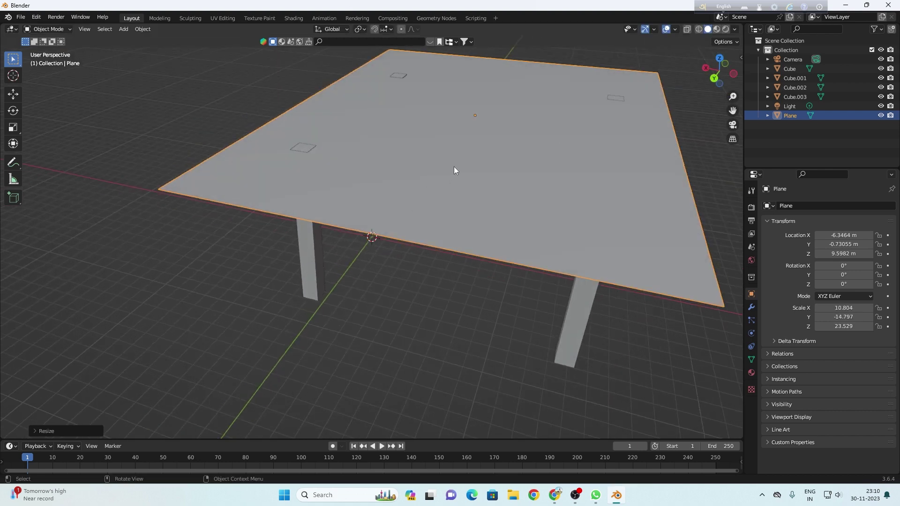
click(472, 138)
click(449, 301)
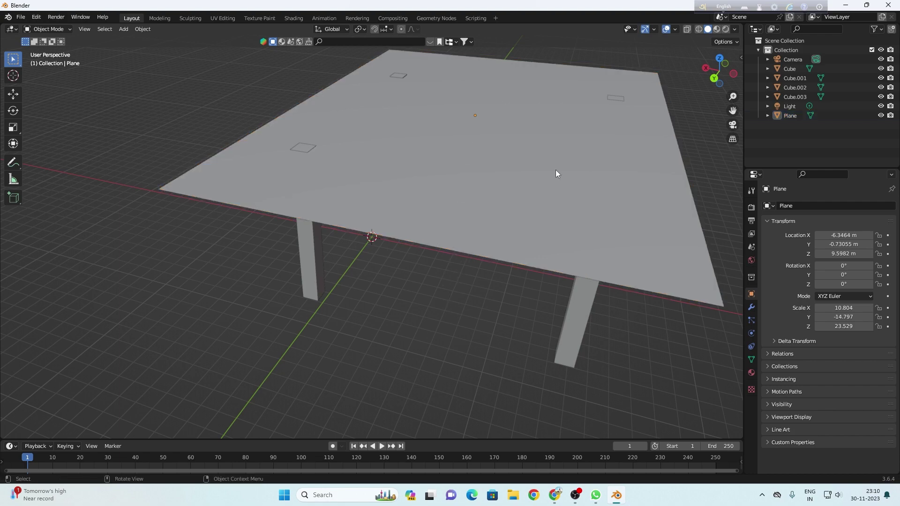
mouse_move(718, 66)
mouse_down()
mouse_move(539, 79)
mouse_move(570, 187)
mouse_up()
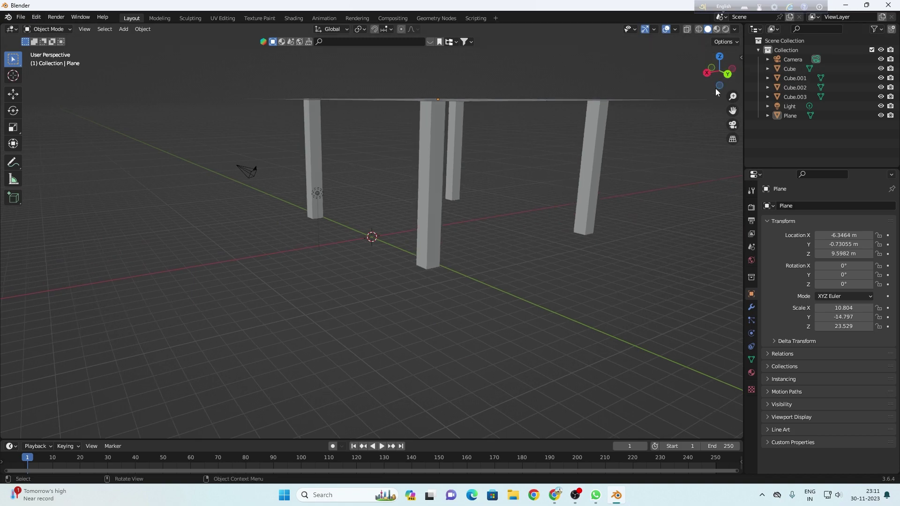
mouse_move(717, 70)
mouse_down()
mouse_move(713, 122)
mouse_move(731, 84)
mouse_up()
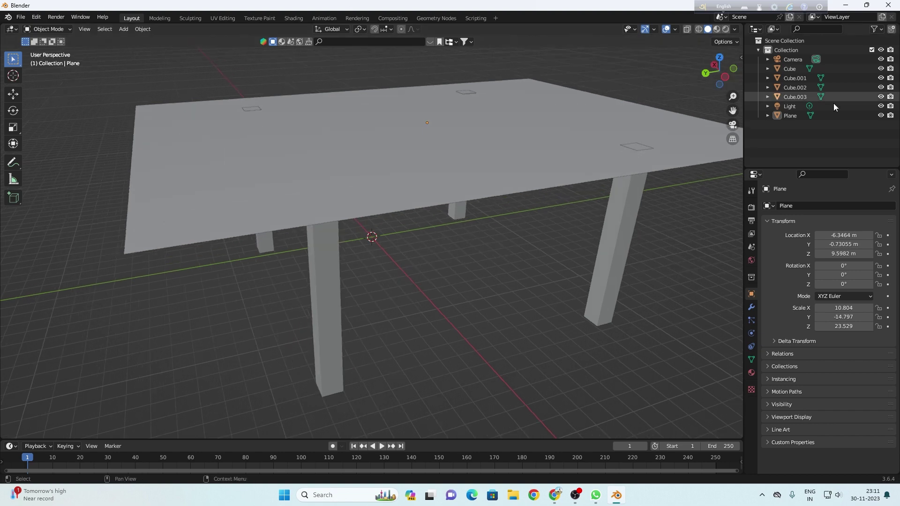
mouse_move(824, 123)
mouse_down()
mouse_move(820, 58)
mouse_move(776, 63)
mouse_up()
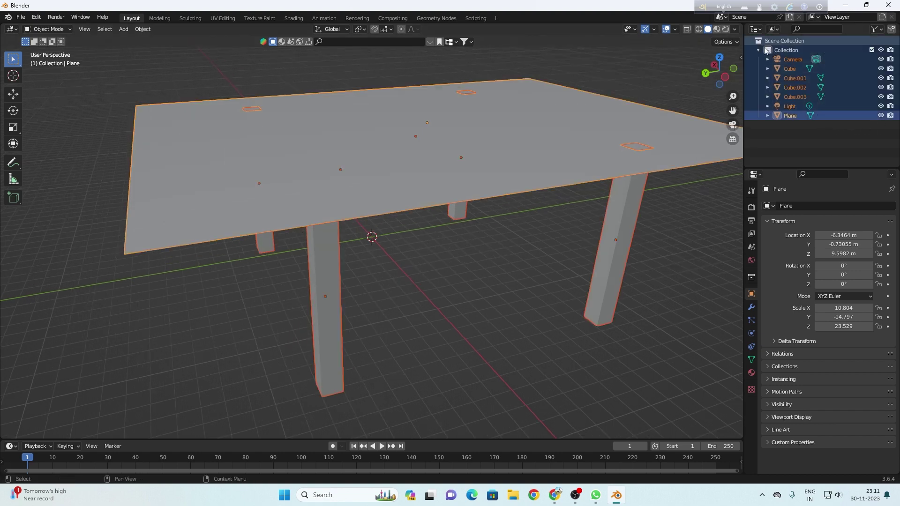
right_click(787, 76)
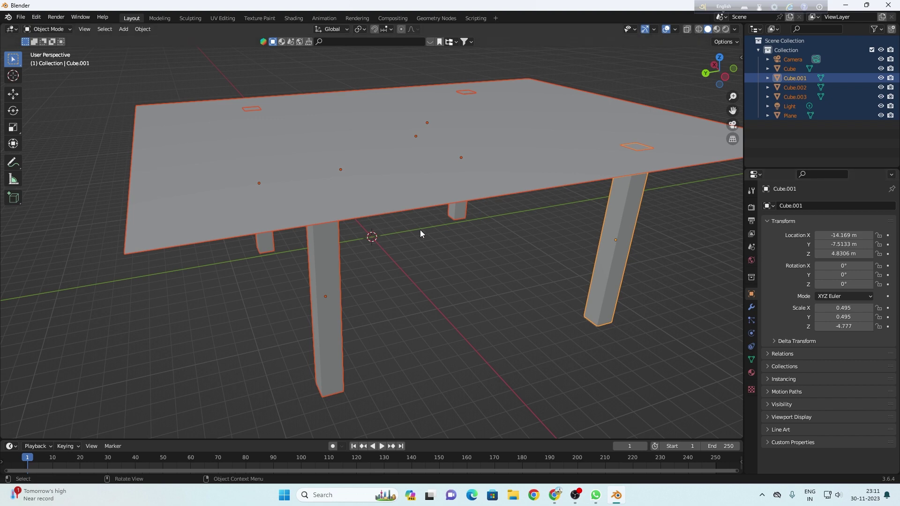
click(483, 249)
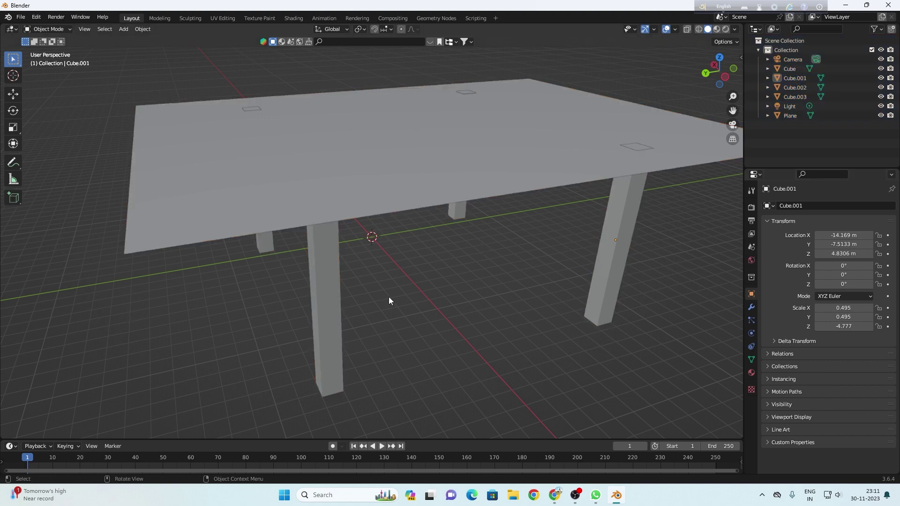